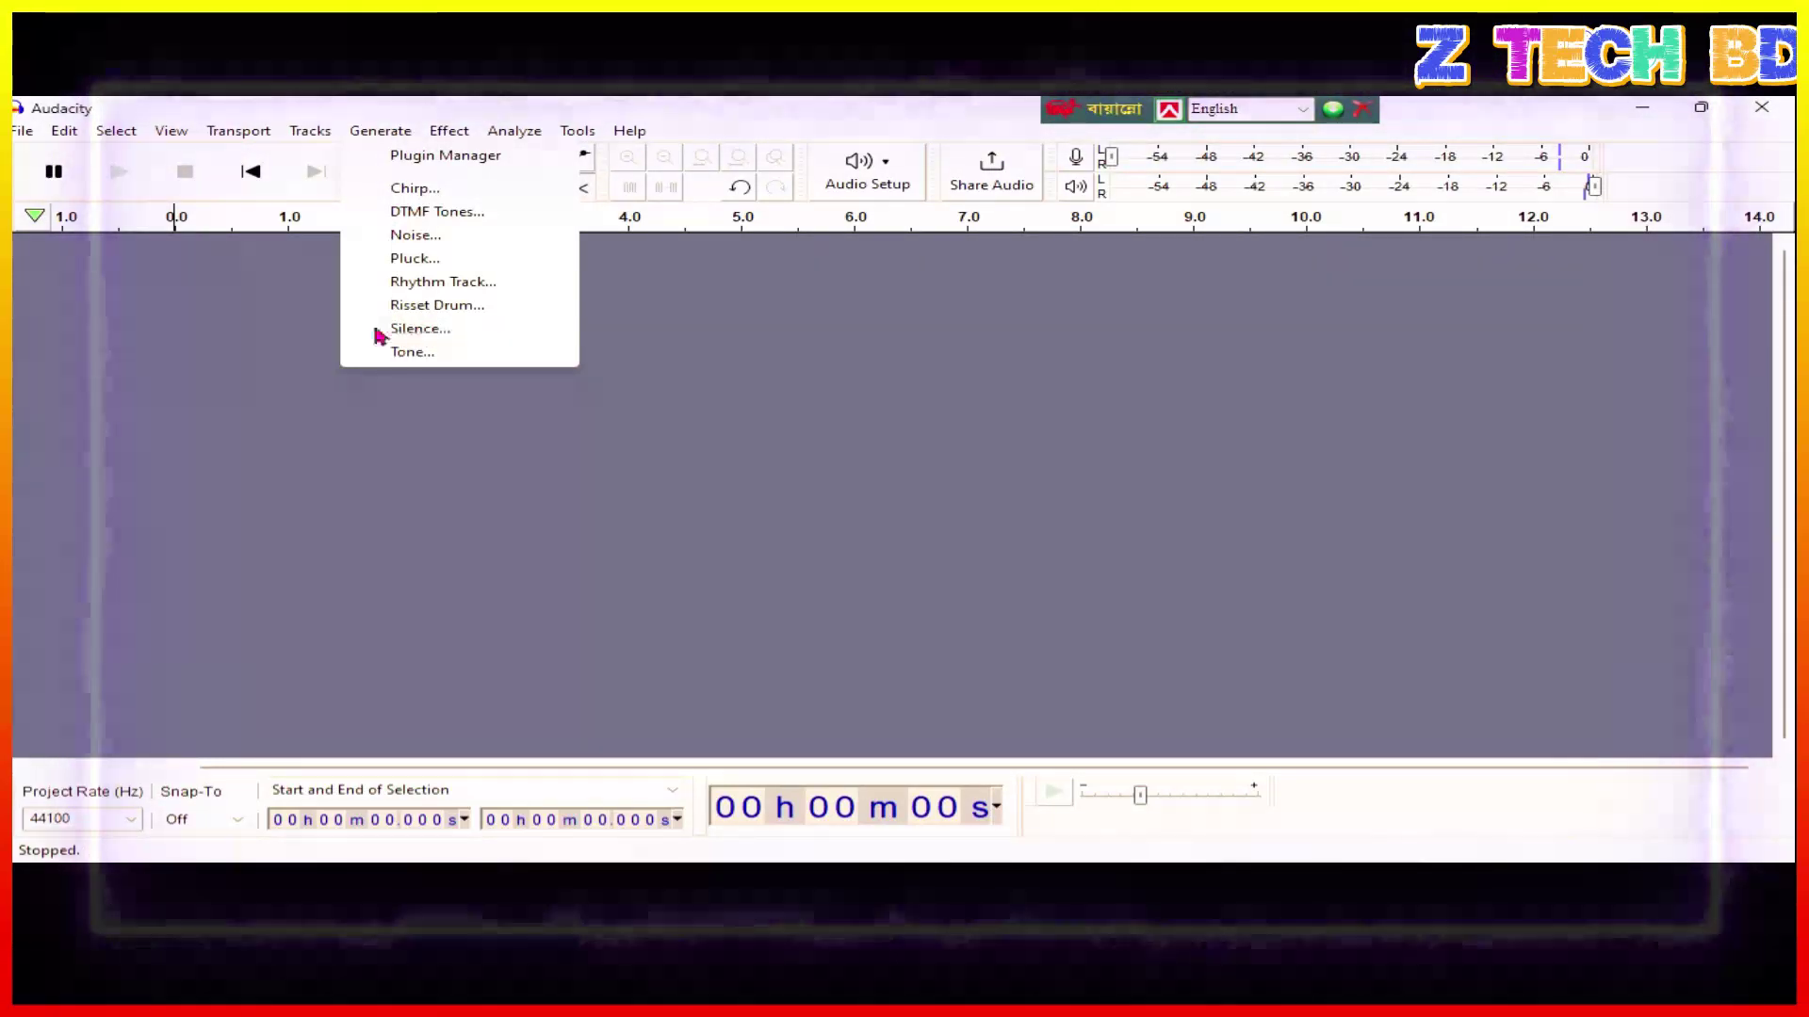
left_click(381, 136)
left_click(450, 131)
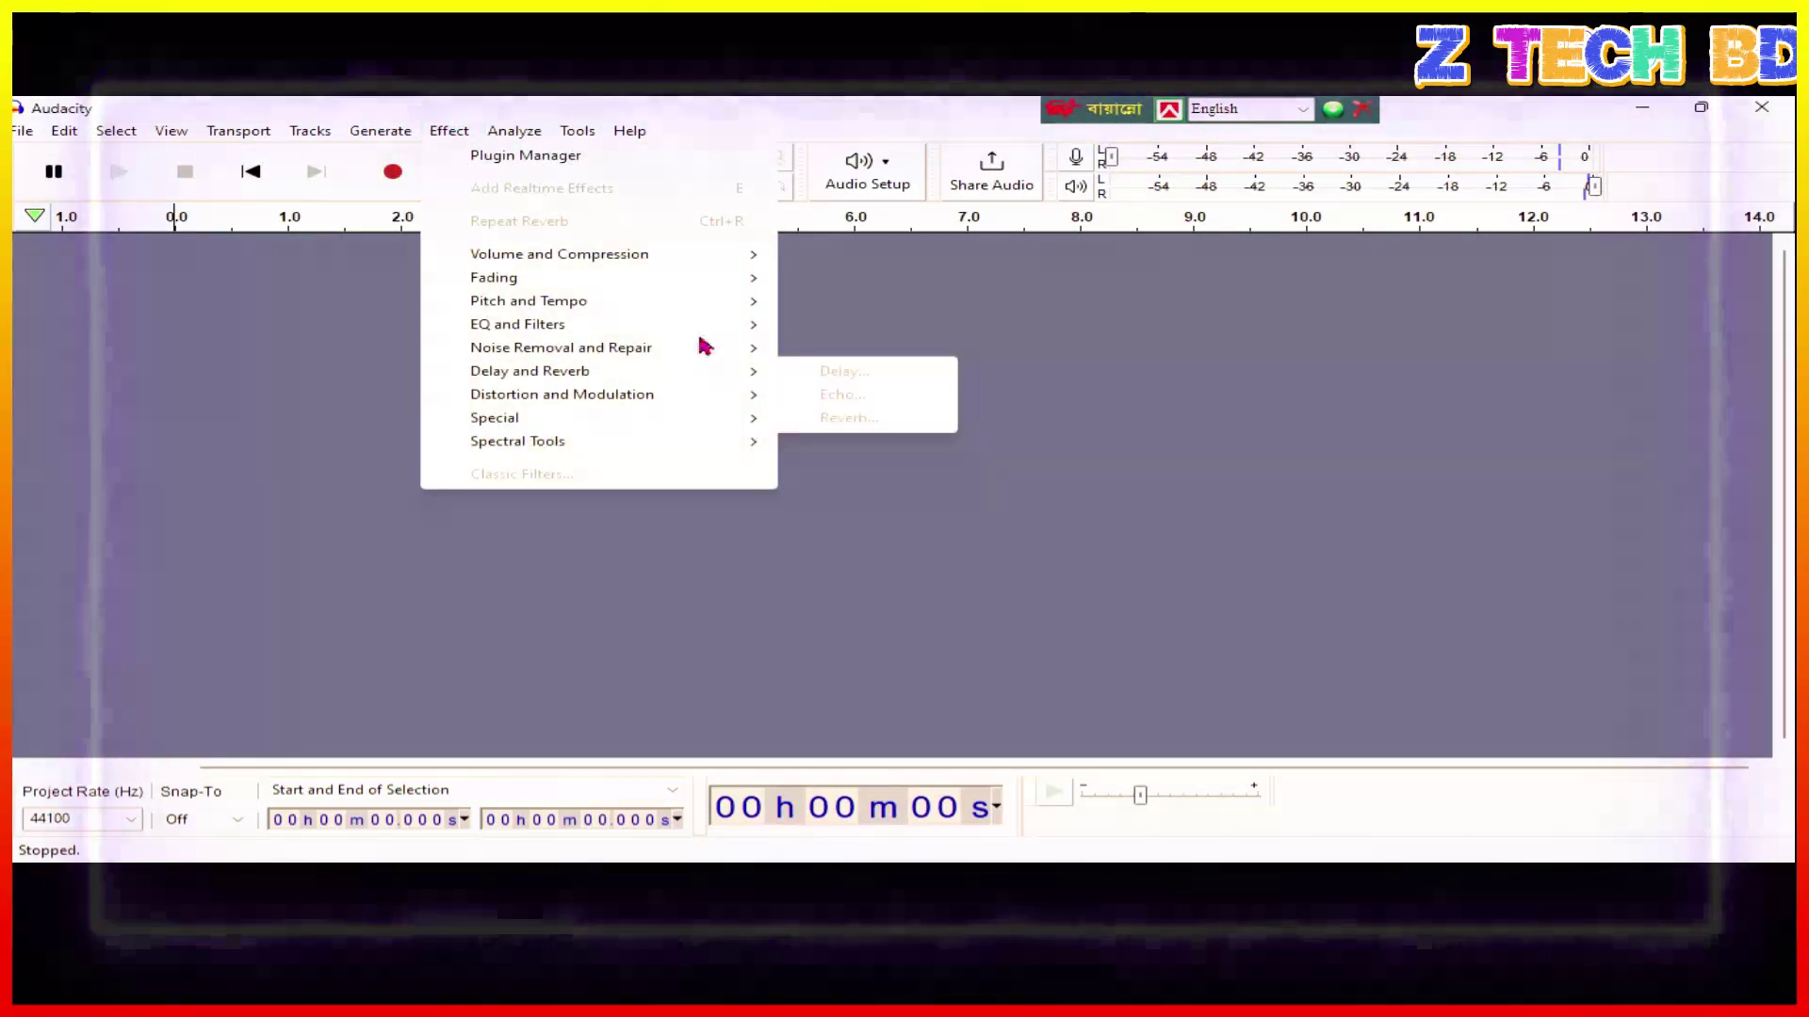
mouse_move(596, 347)
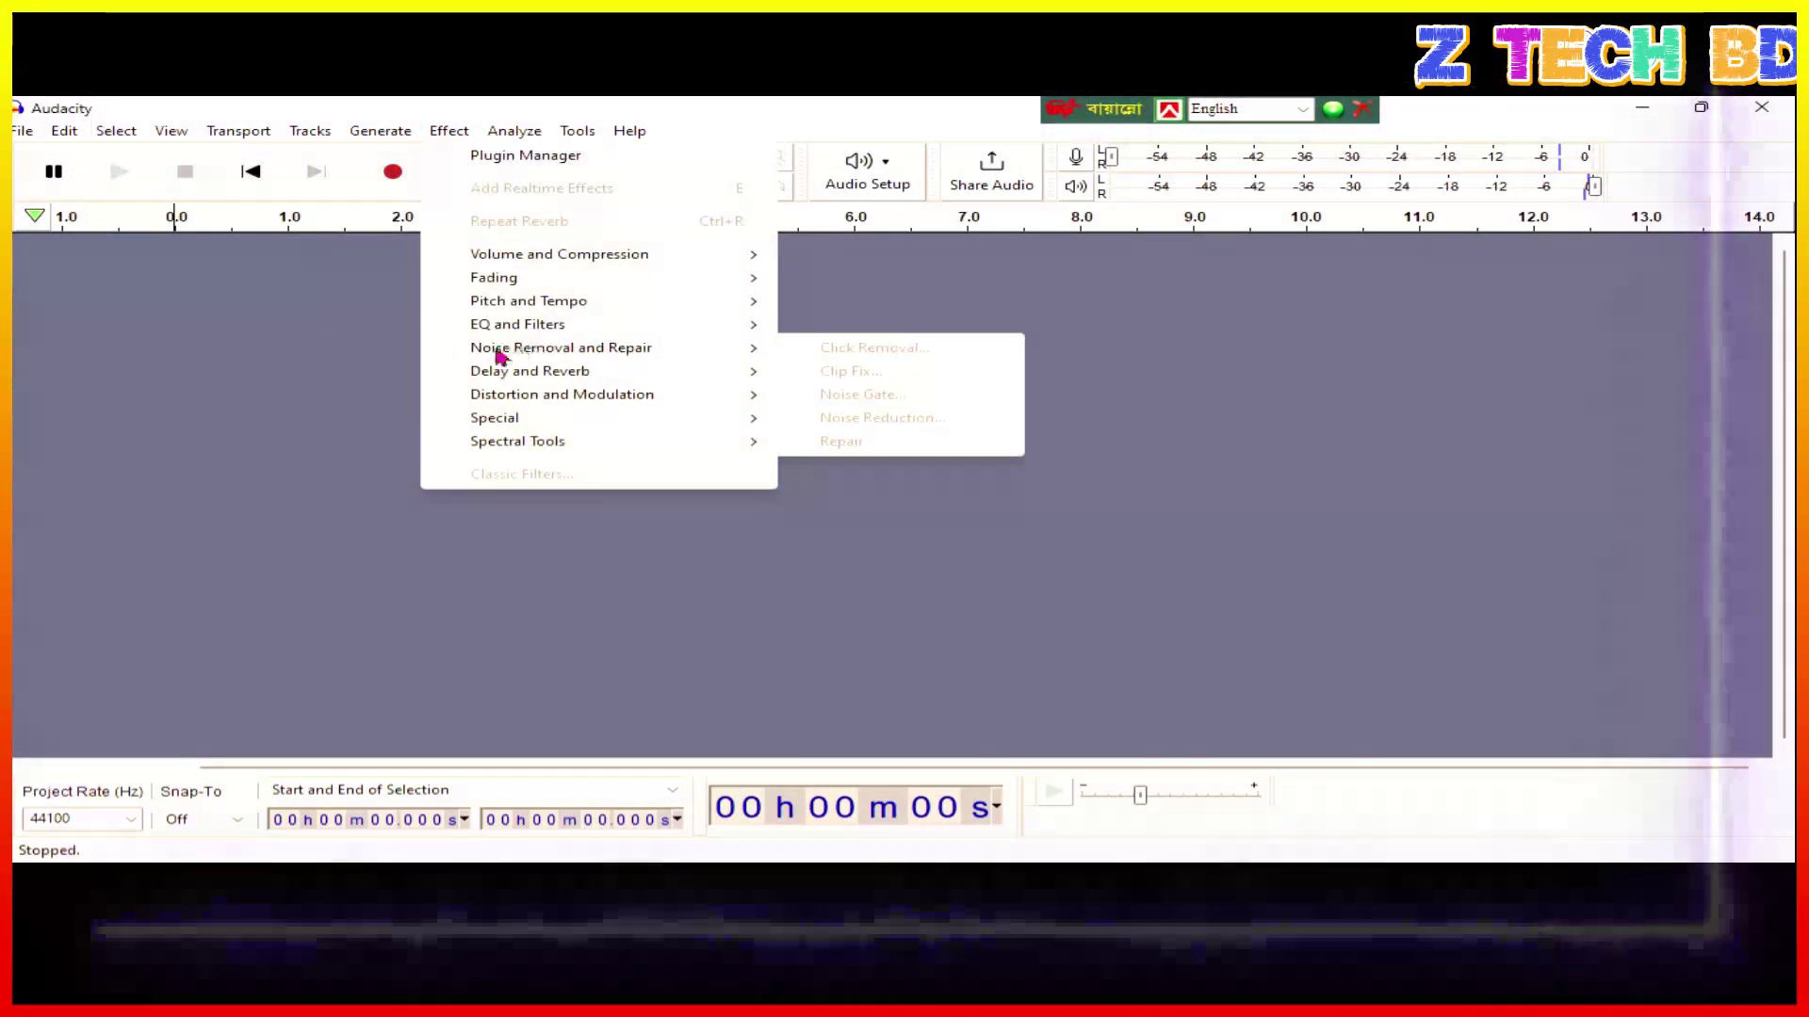
mouse_move(675, 352)
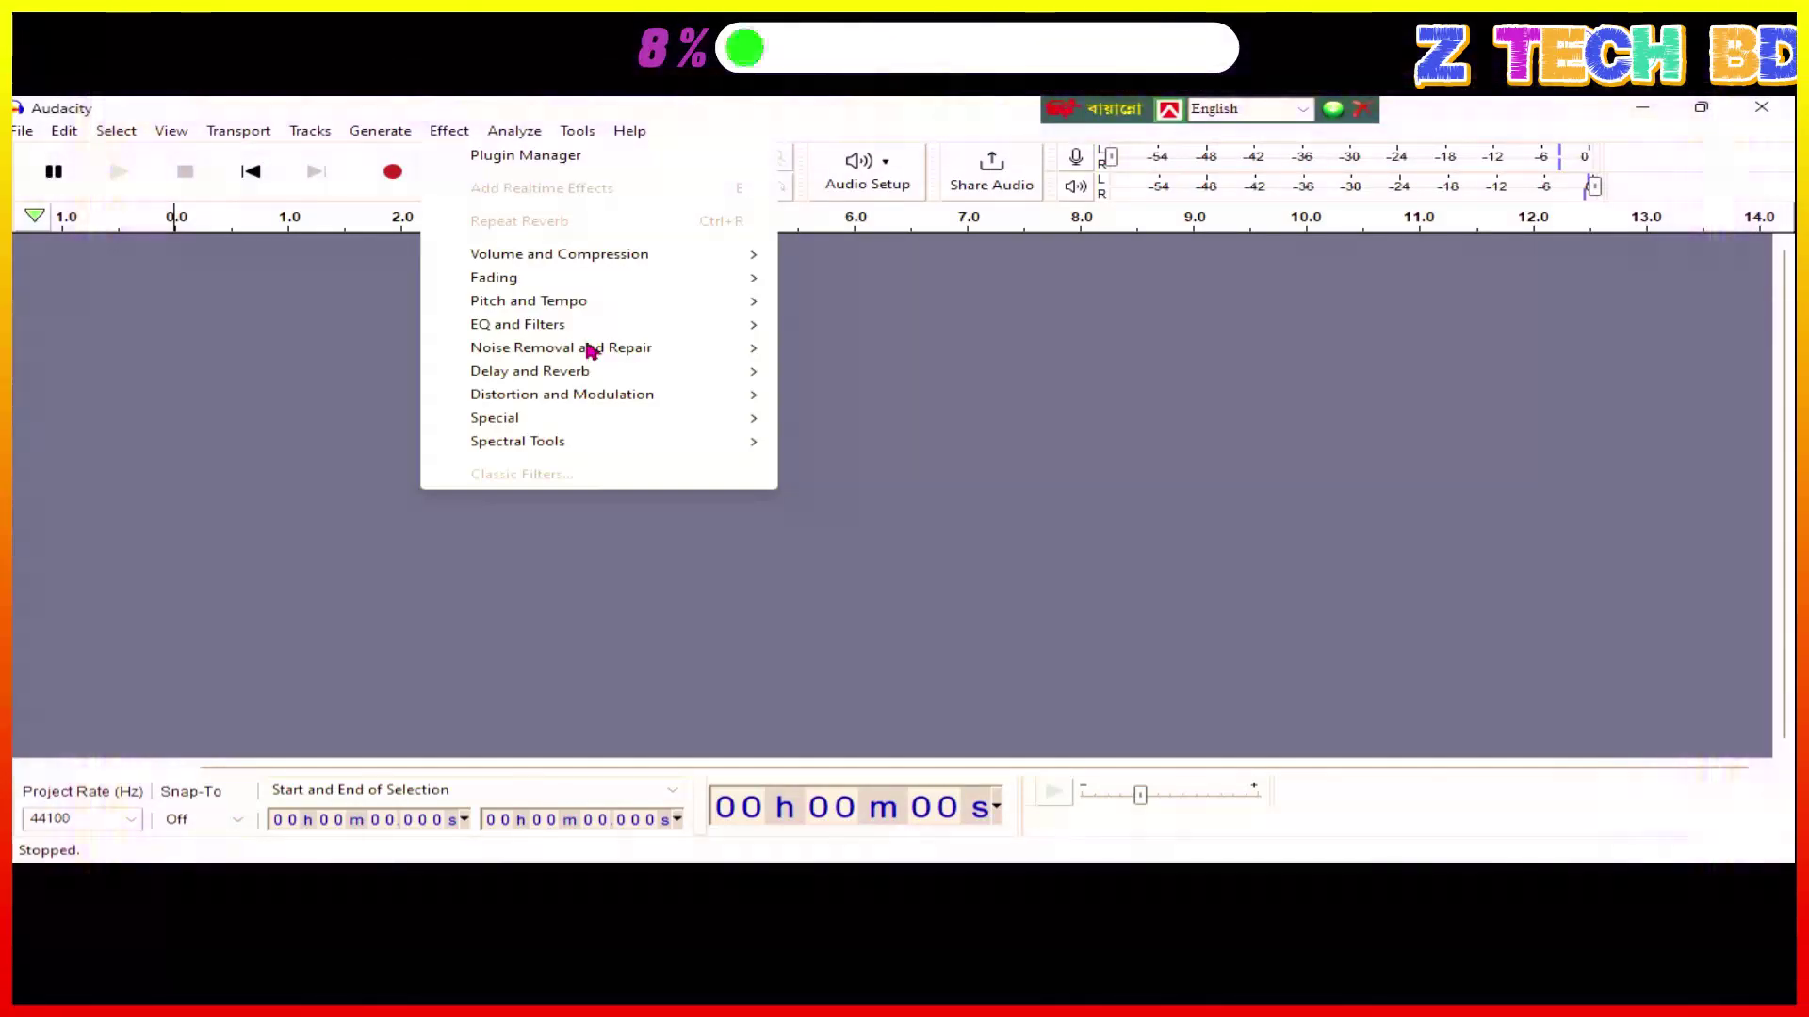
mouse_move(570, 304)
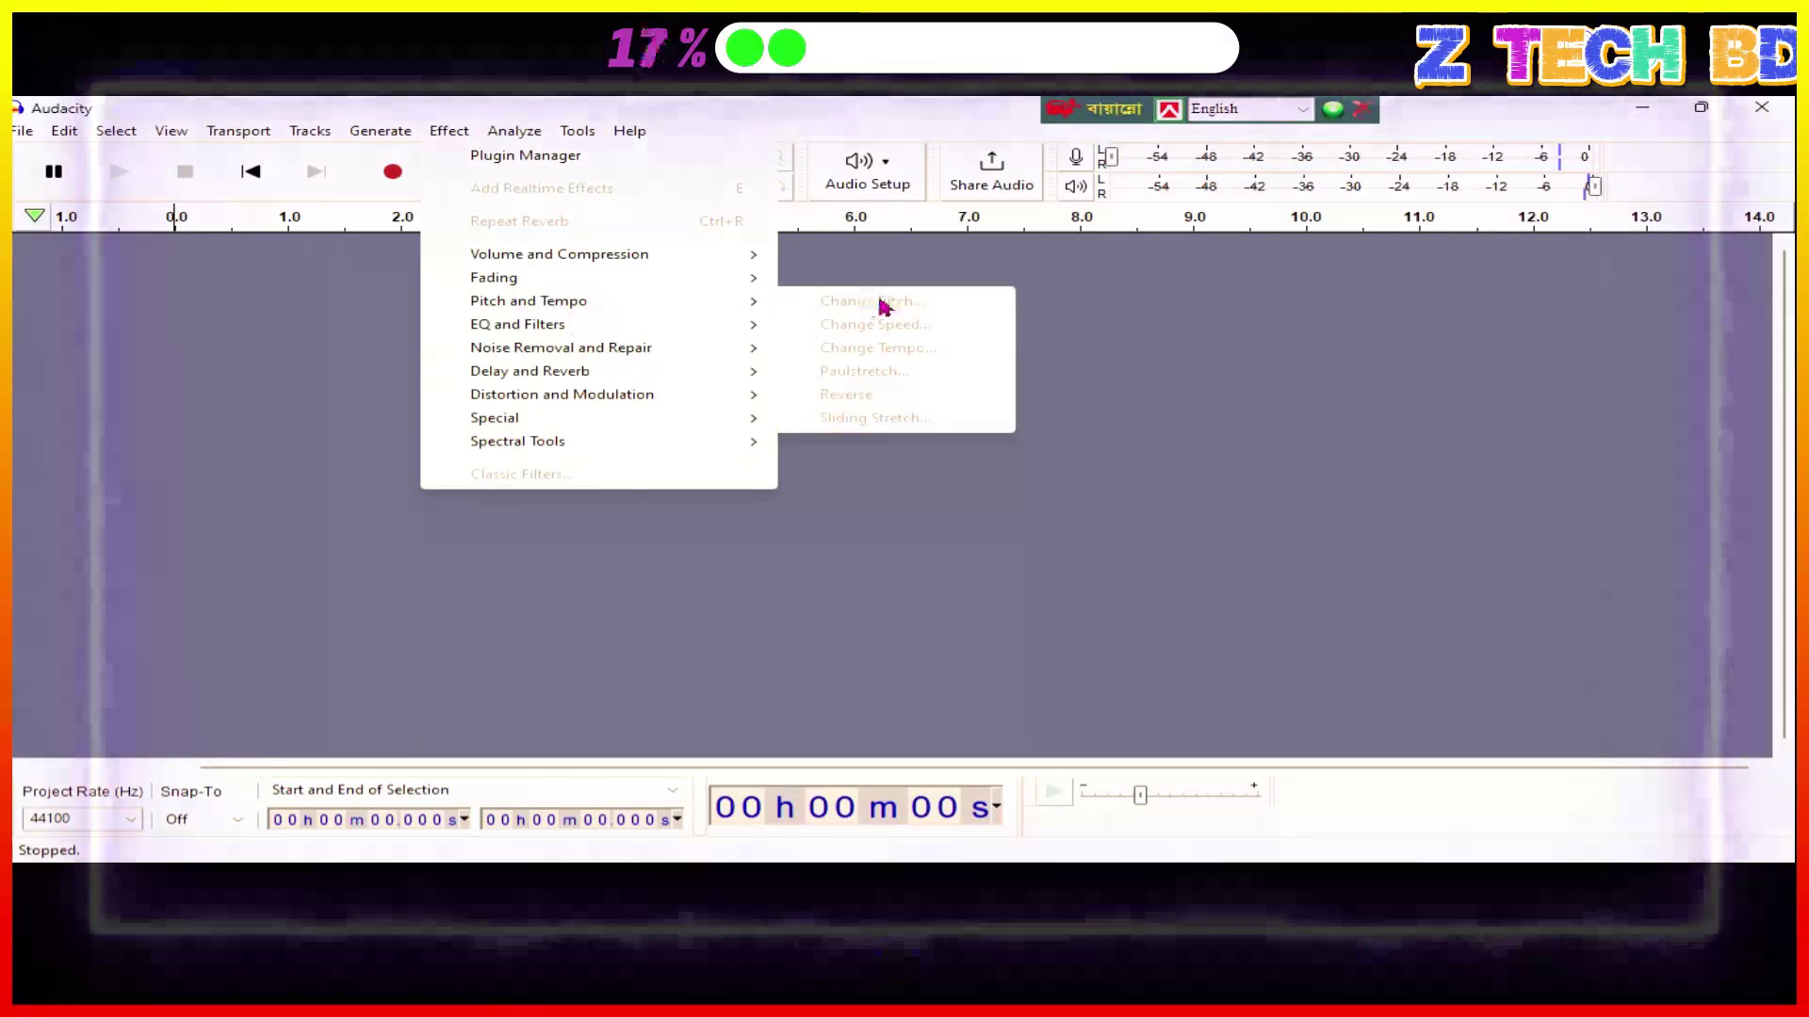
Record about 9.5 seconds of speech onto a new audio track, pause the recording and select the whole track.
left_click(396, 176)
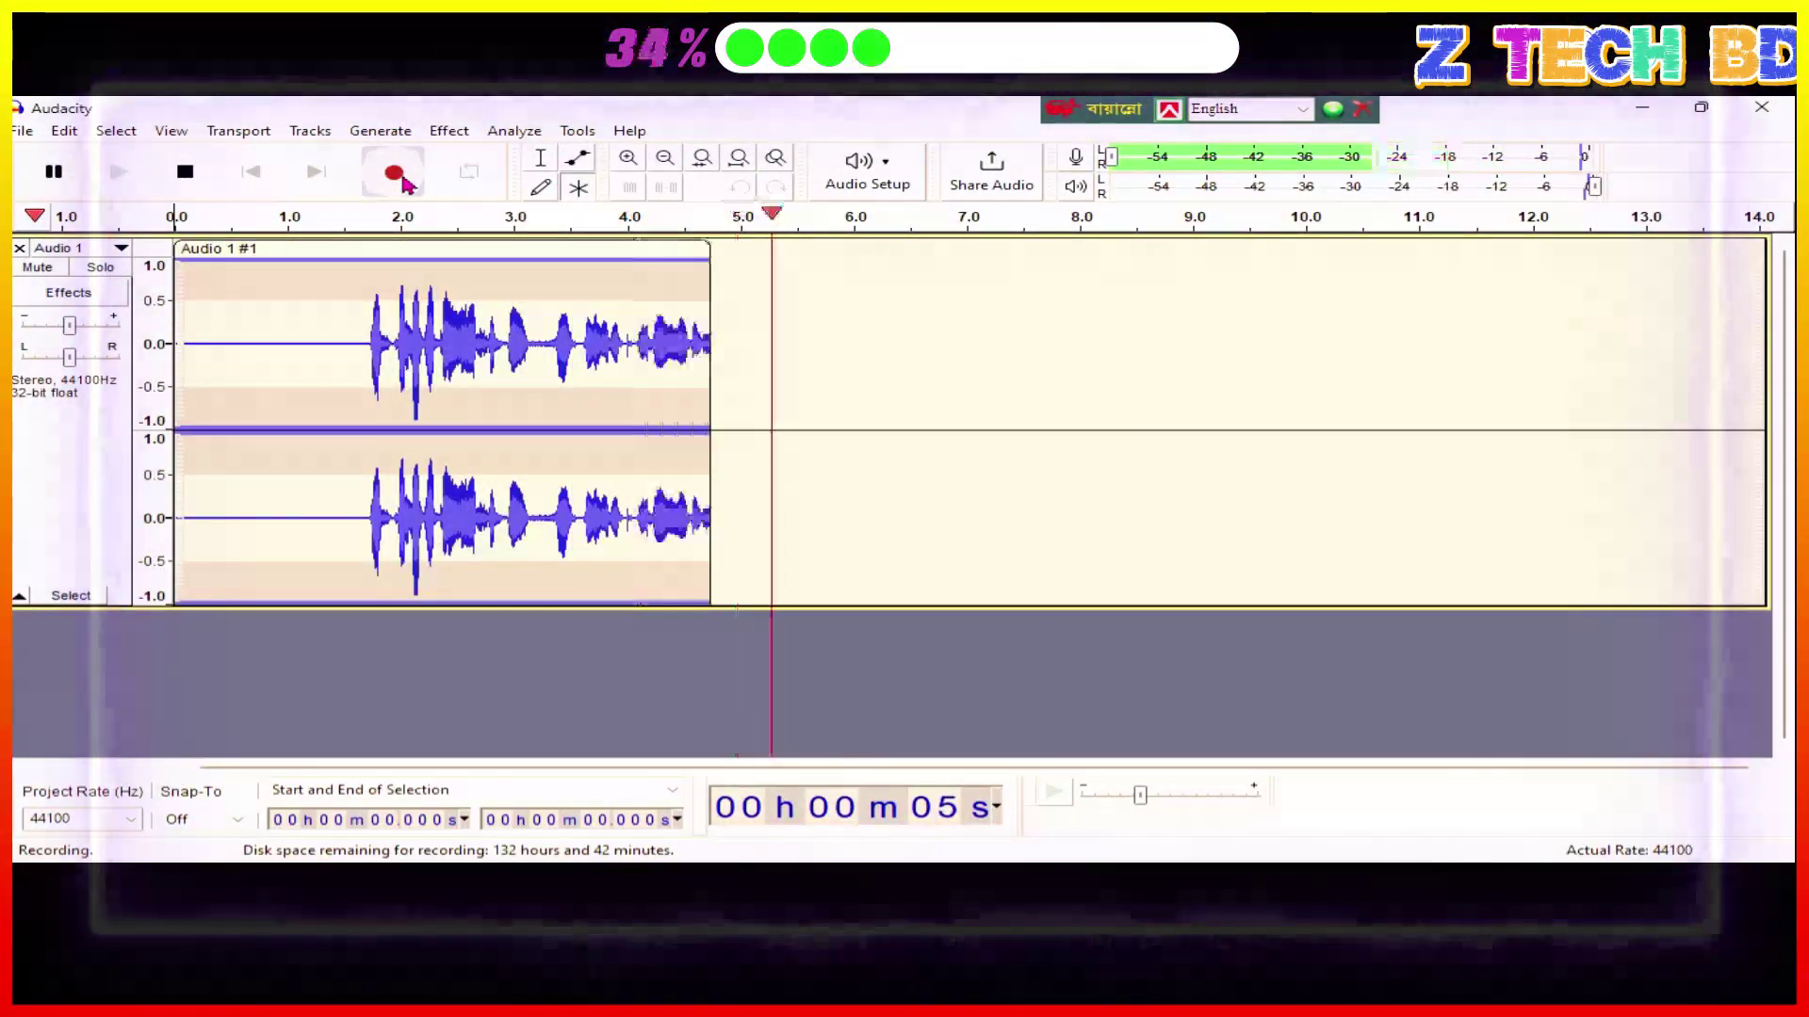
left_click(62, 172)
left_click_drag(359, 345, 299, 353)
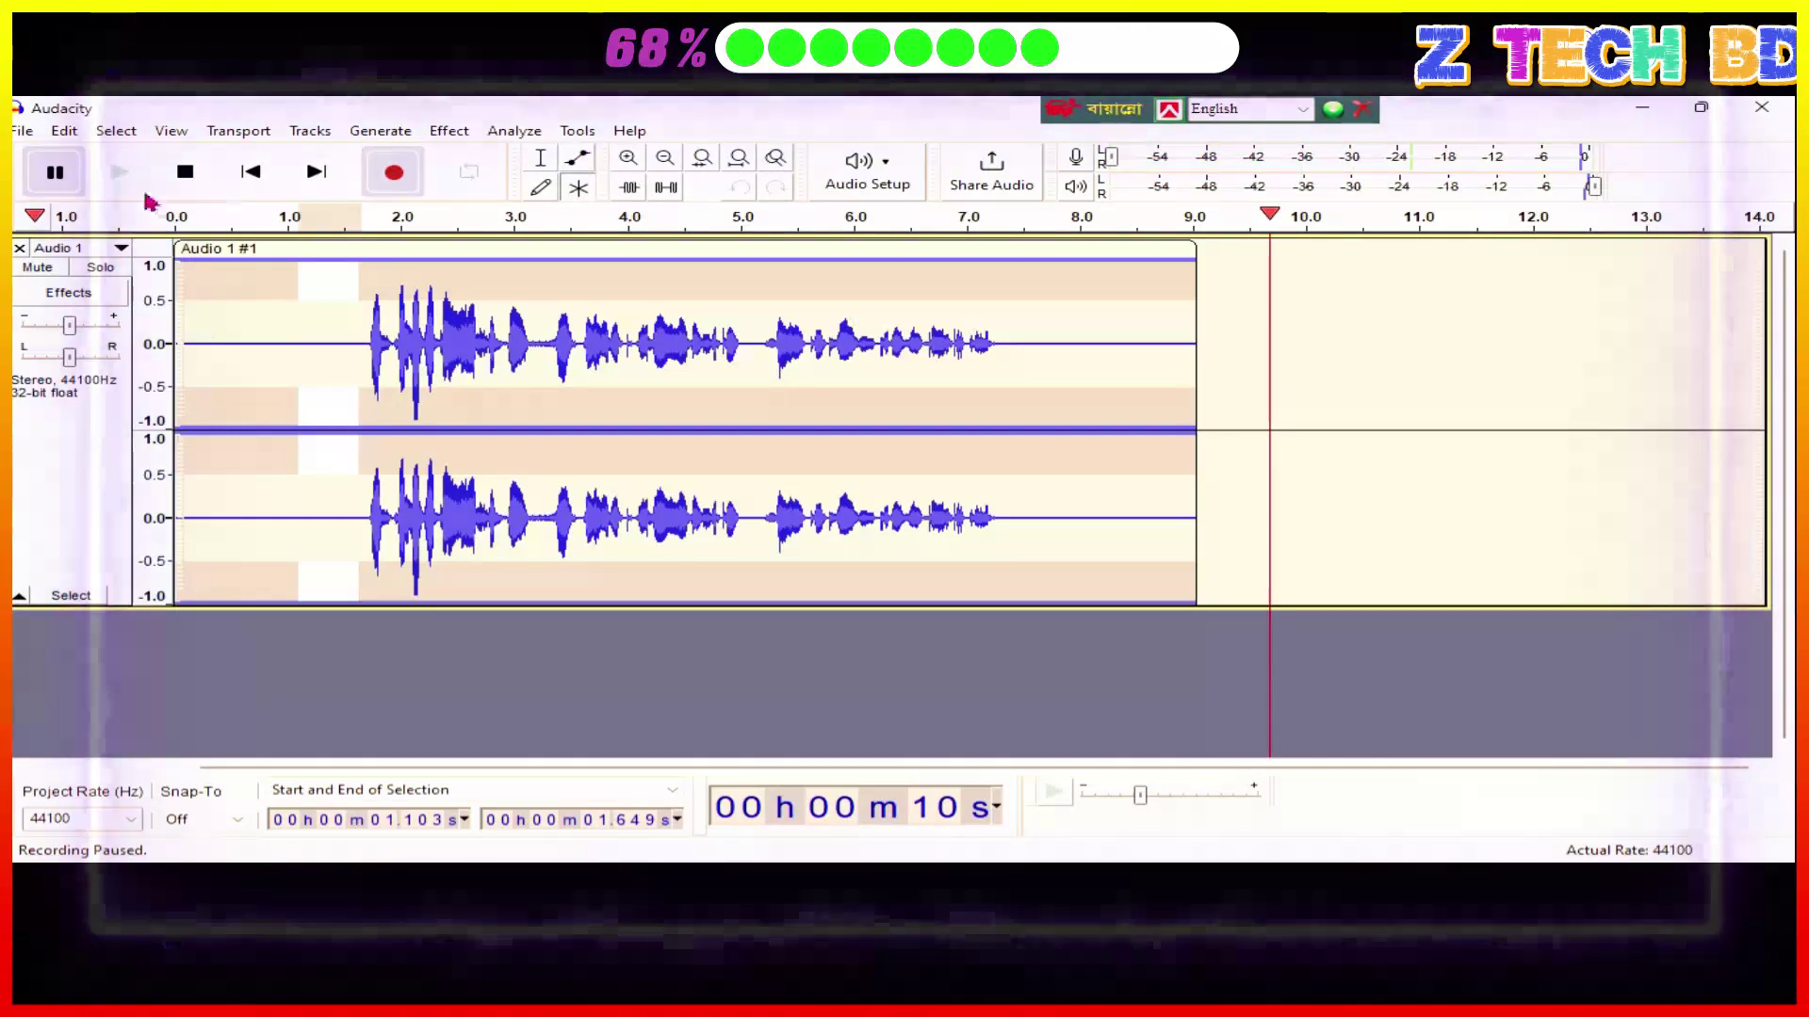
left_click(74, 477)
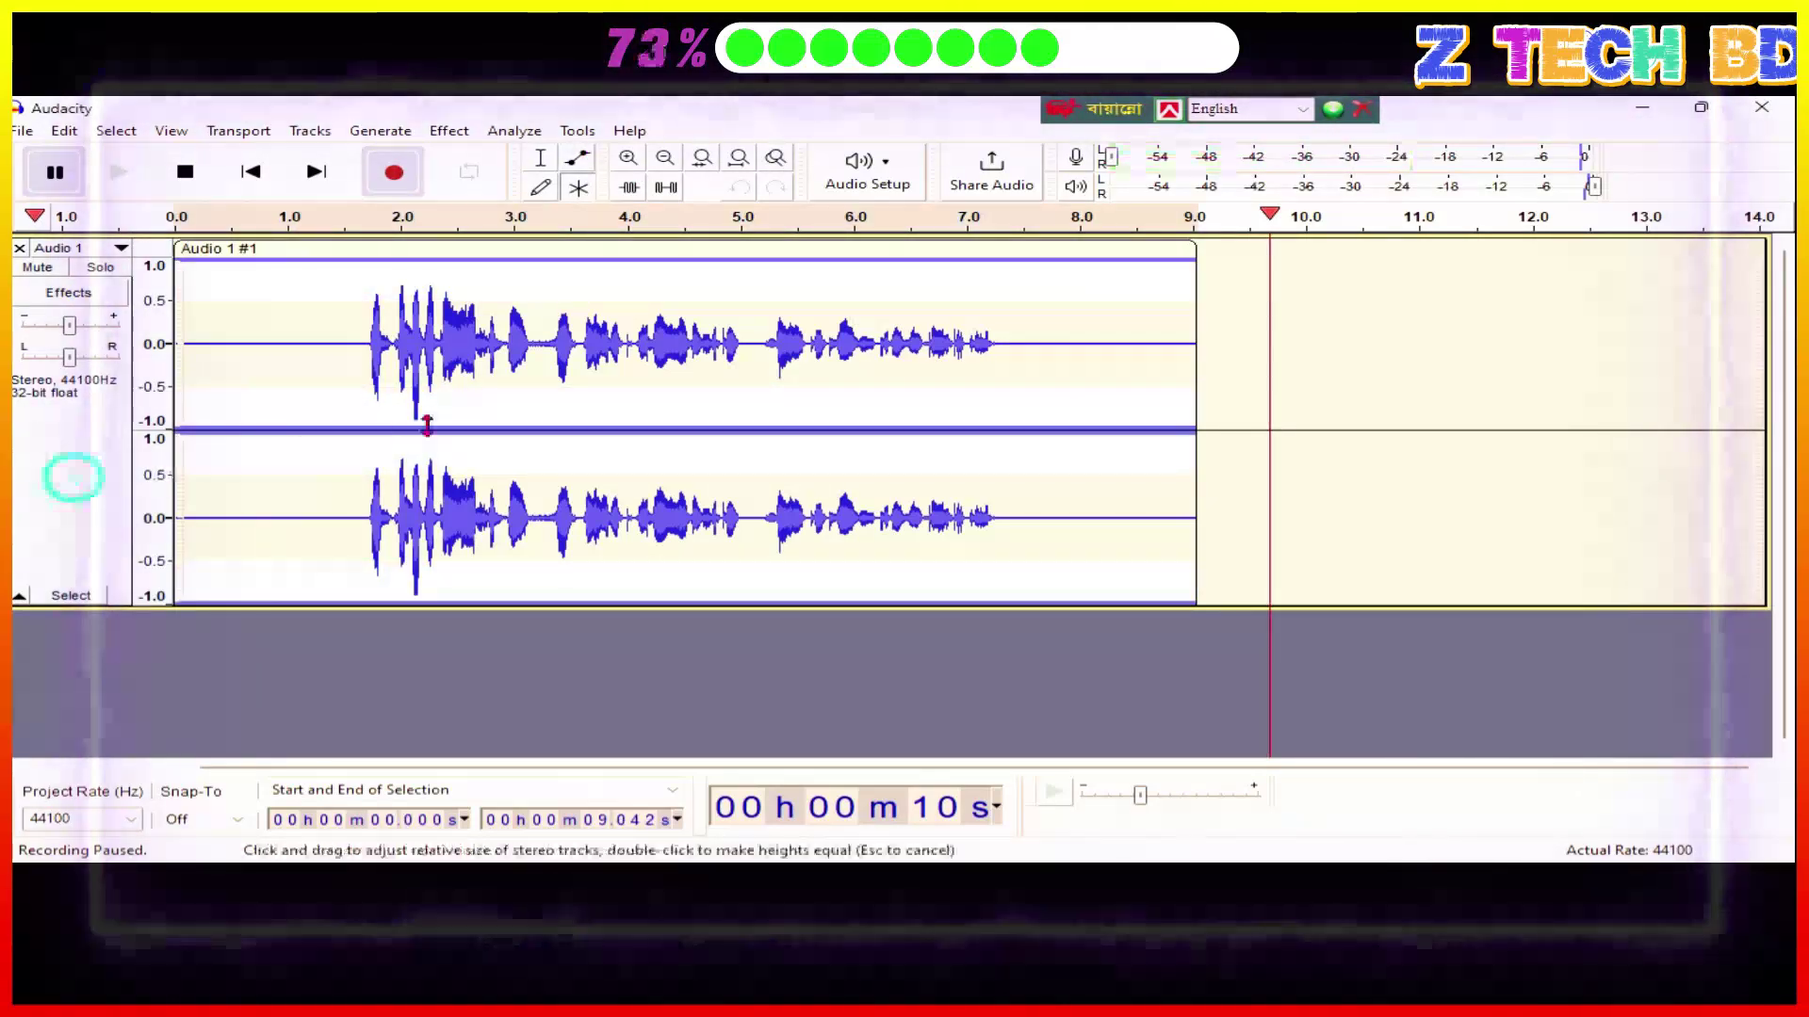
Select the silent lead-in before the speech, from about 0.035 s to 1.660 s.
left_click(640, 162)
left_click(641, 162)
left_click(641, 162)
left_click(664, 157)
left_click(664, 158)
left_click(664, 157)
left_click(664, 157)
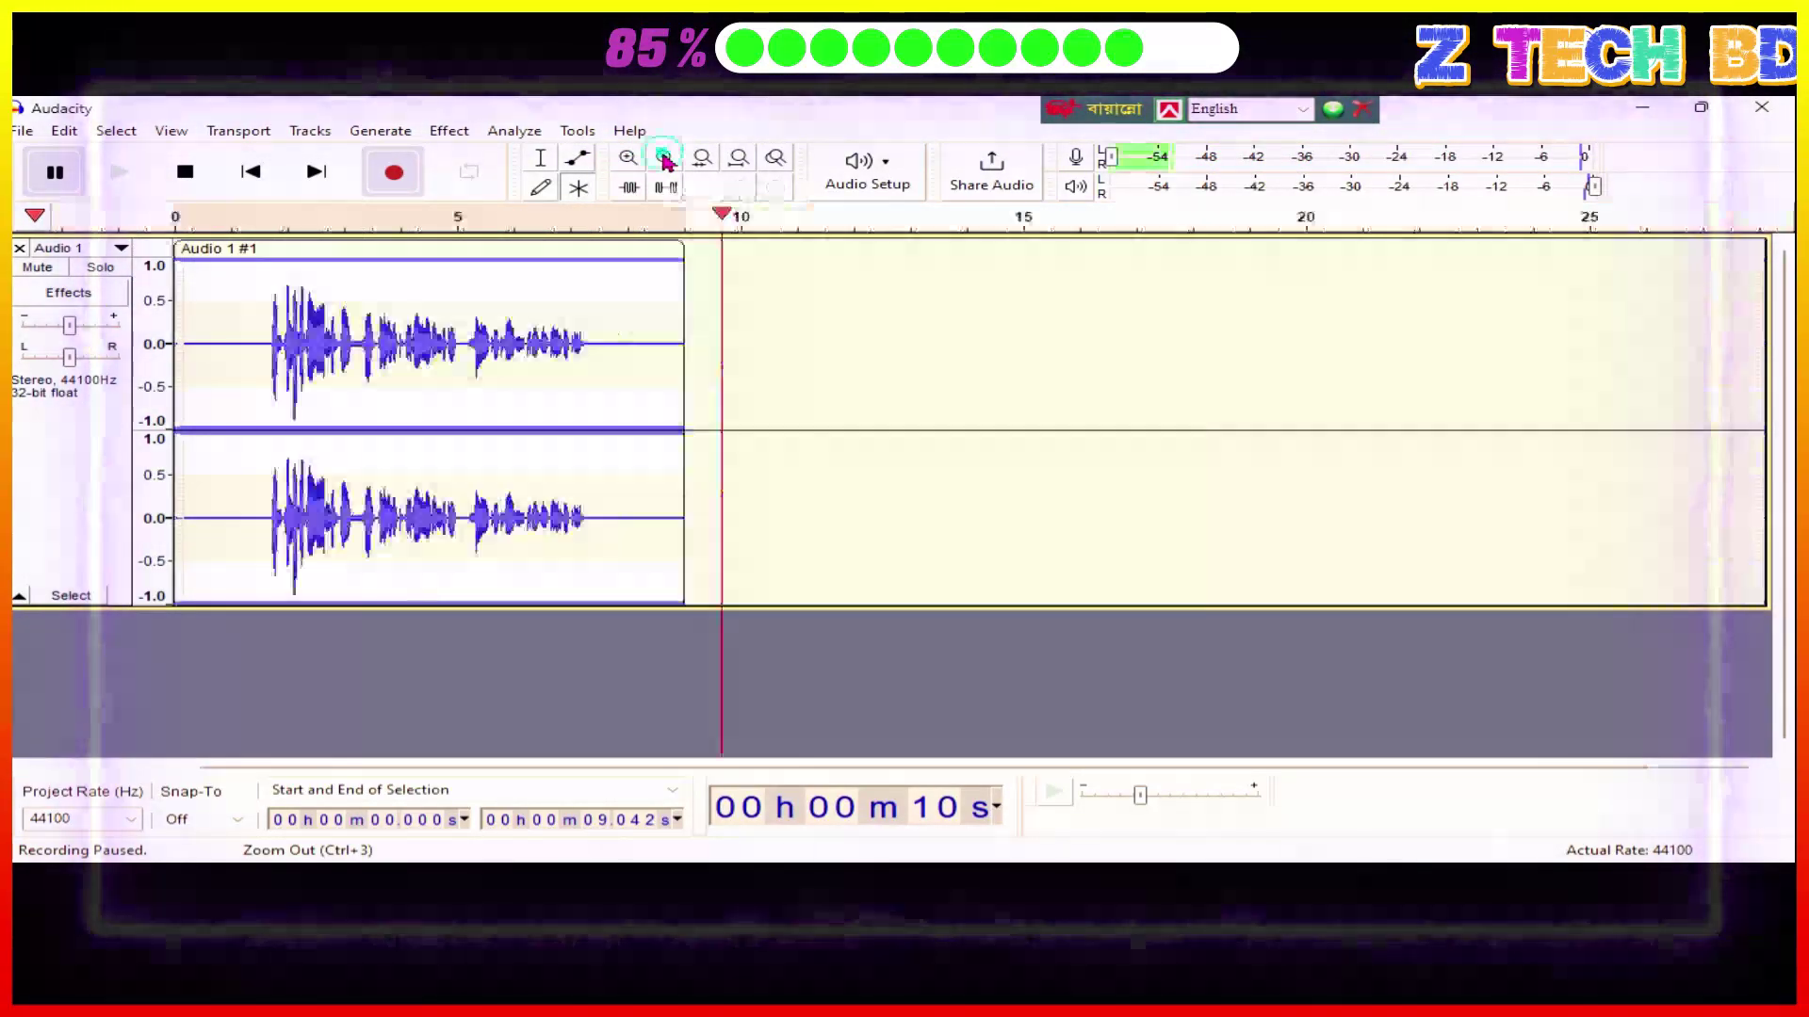
left_click(629, 157)
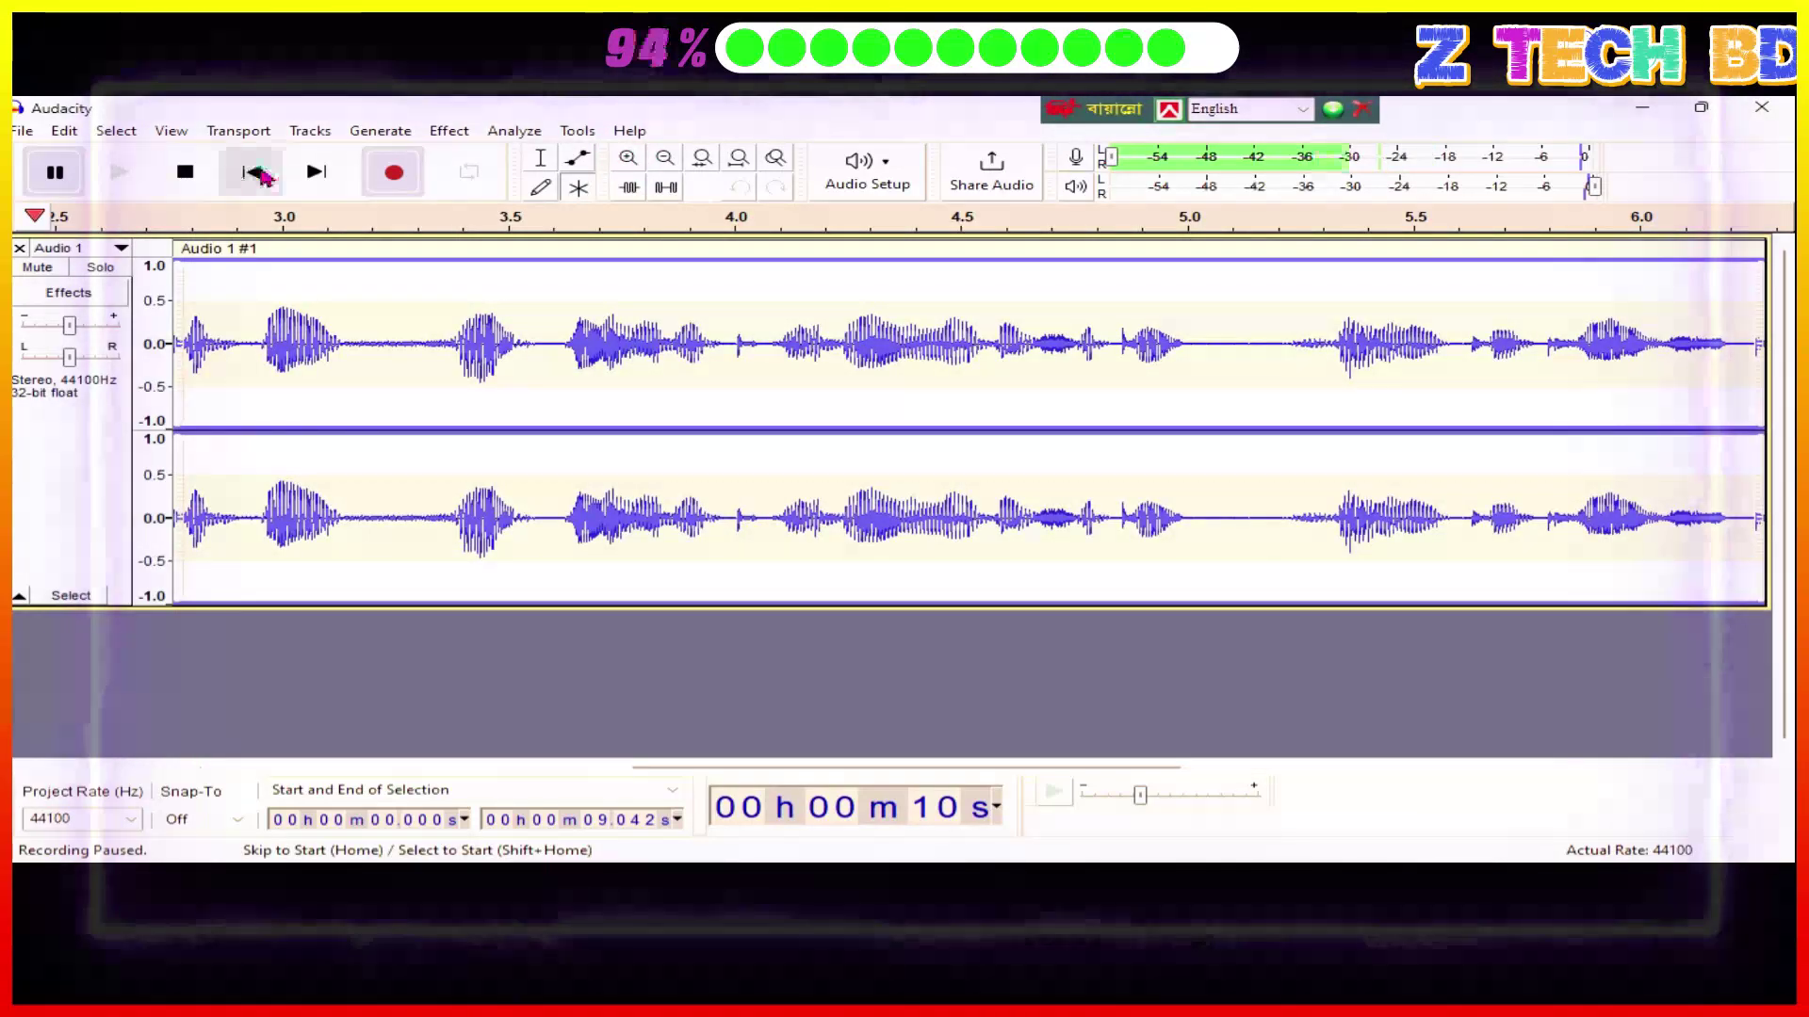
left_click(250, 172)
left_click(627, 157)
left_click(627, 157)
left_click(664, 158)
left_click_drag(551, 355, 183, 355)
Capture a noise profile from the selected silence using Noise Reduction.
left_click(444, 132)
mouse_move(569, 348)
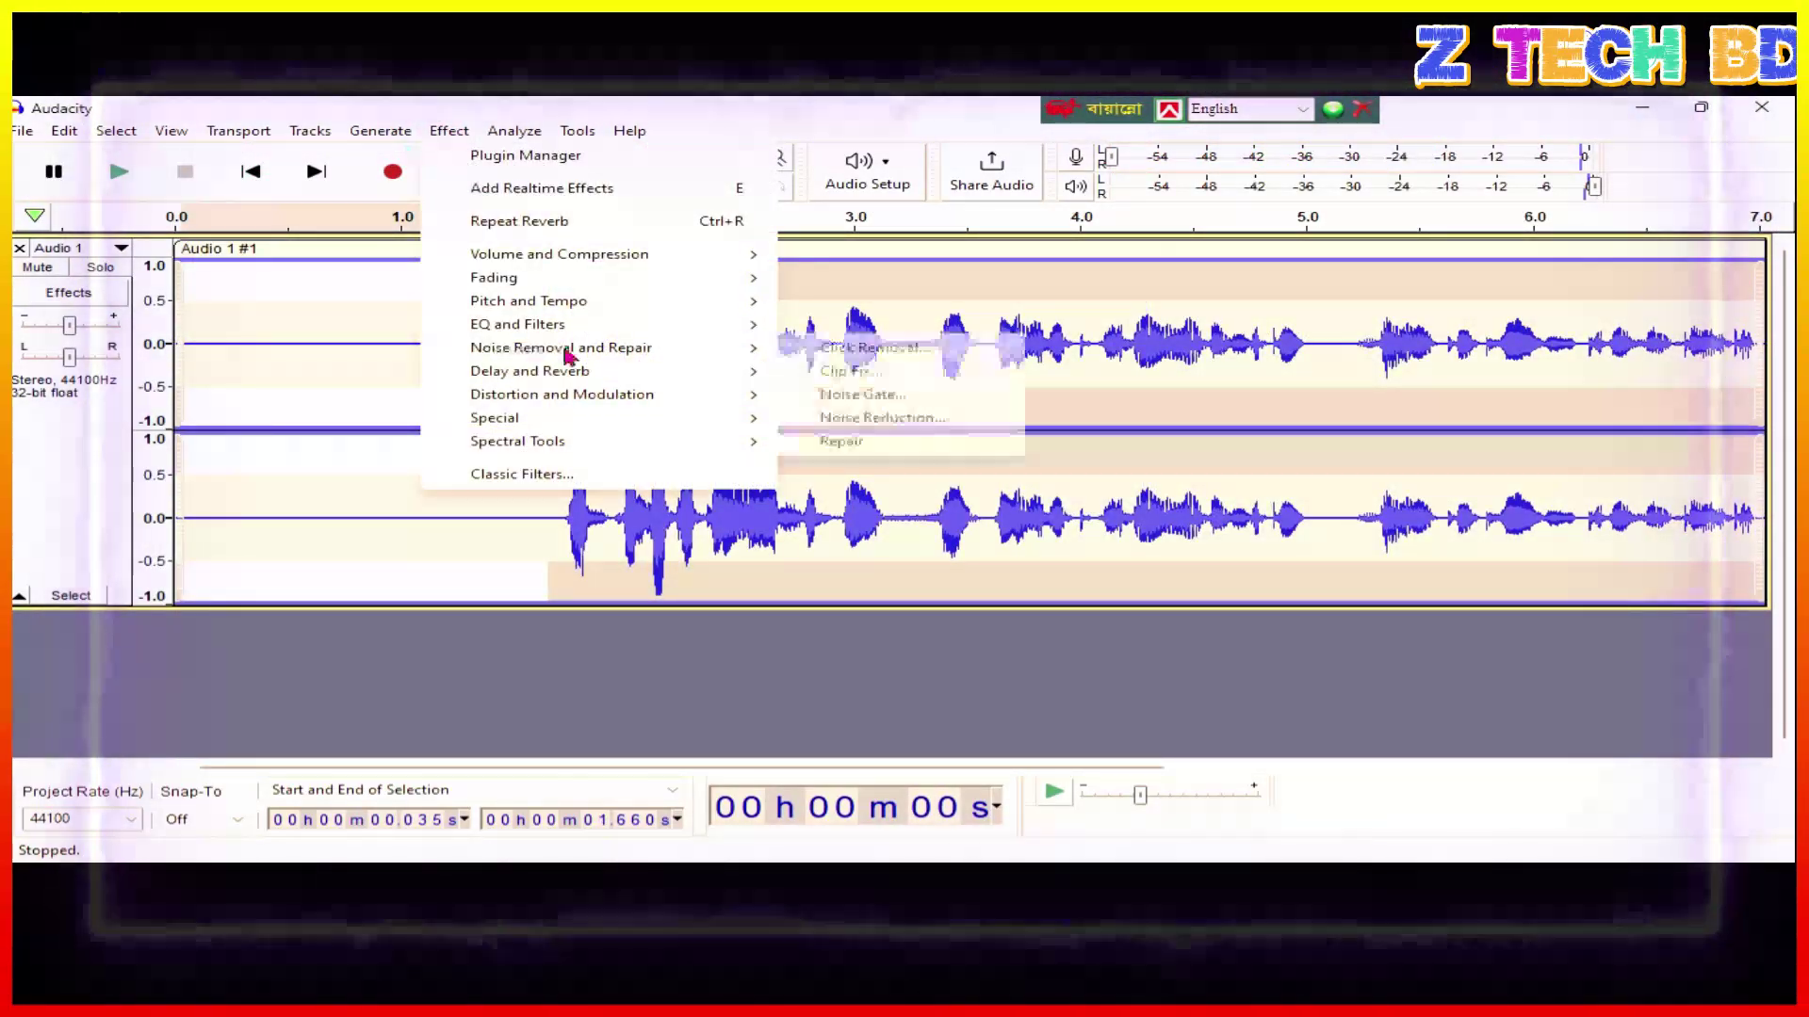
left_click(829, 418)
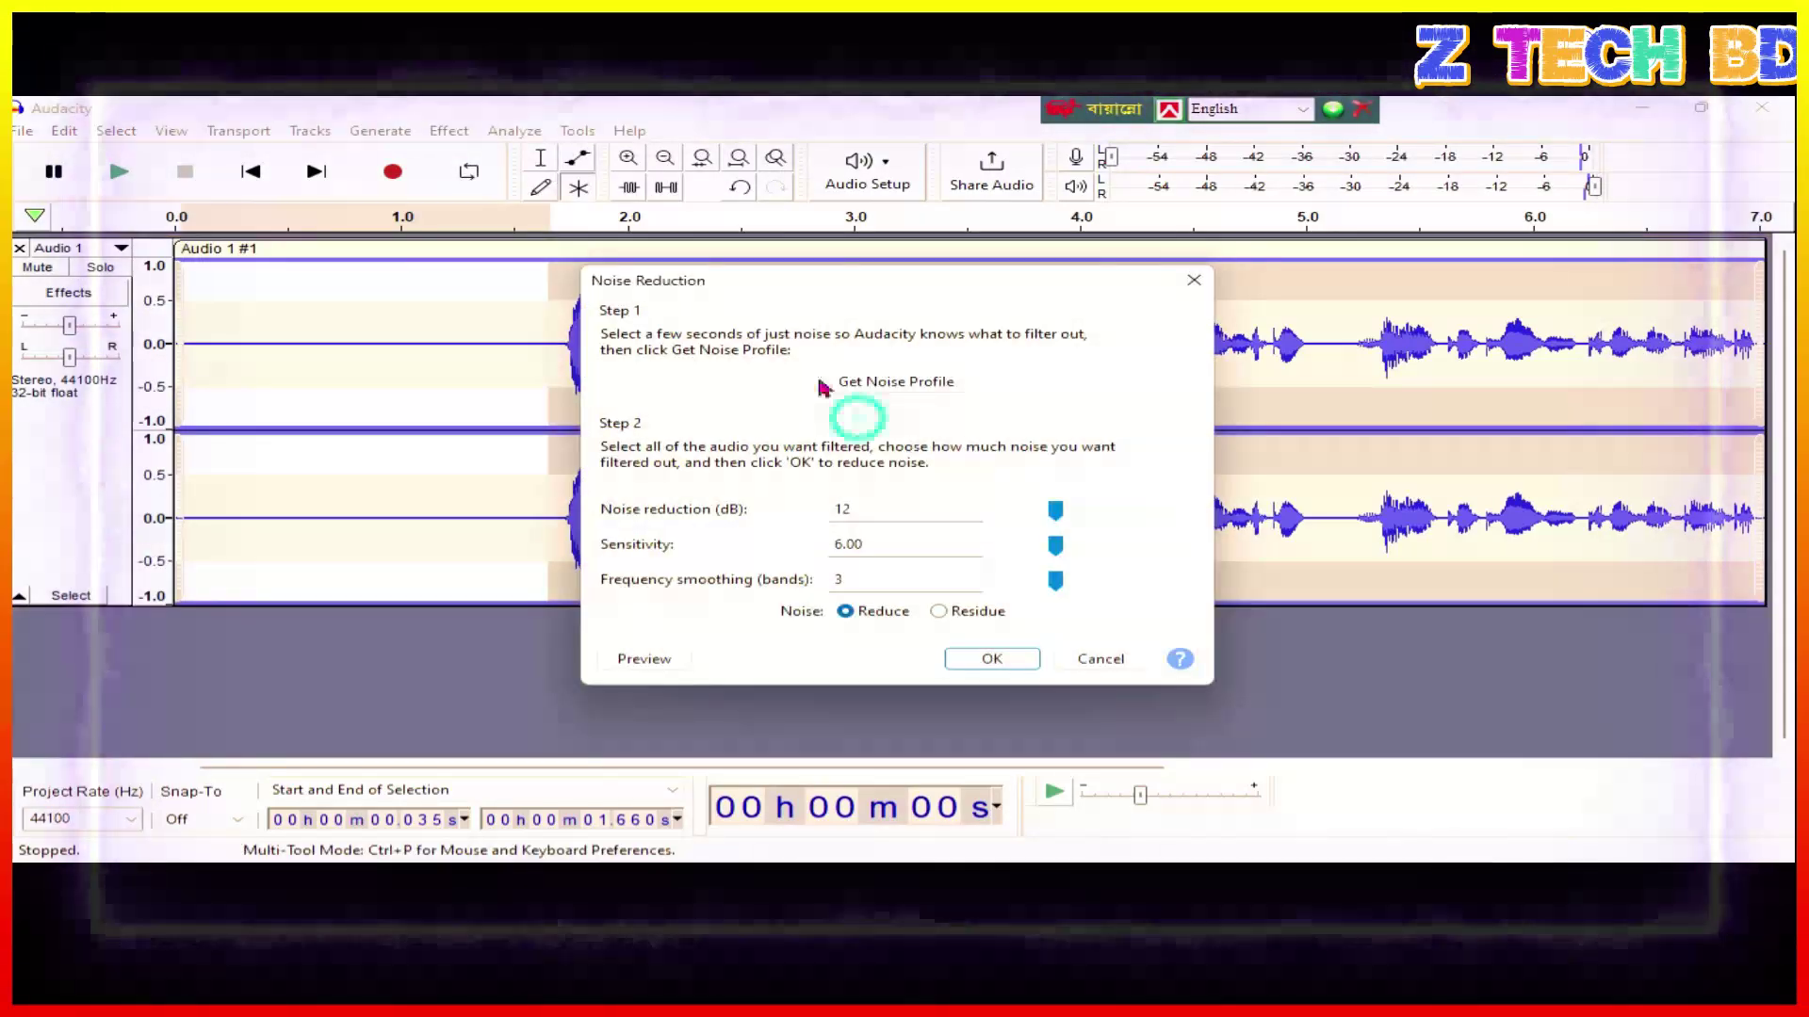
left_click(885, 382)
Apply Noise Reduction to the entire track with 12 dB reduction, sensitivity 6.00 and 3 frequency smoothing bands.
left_click(94, 467)
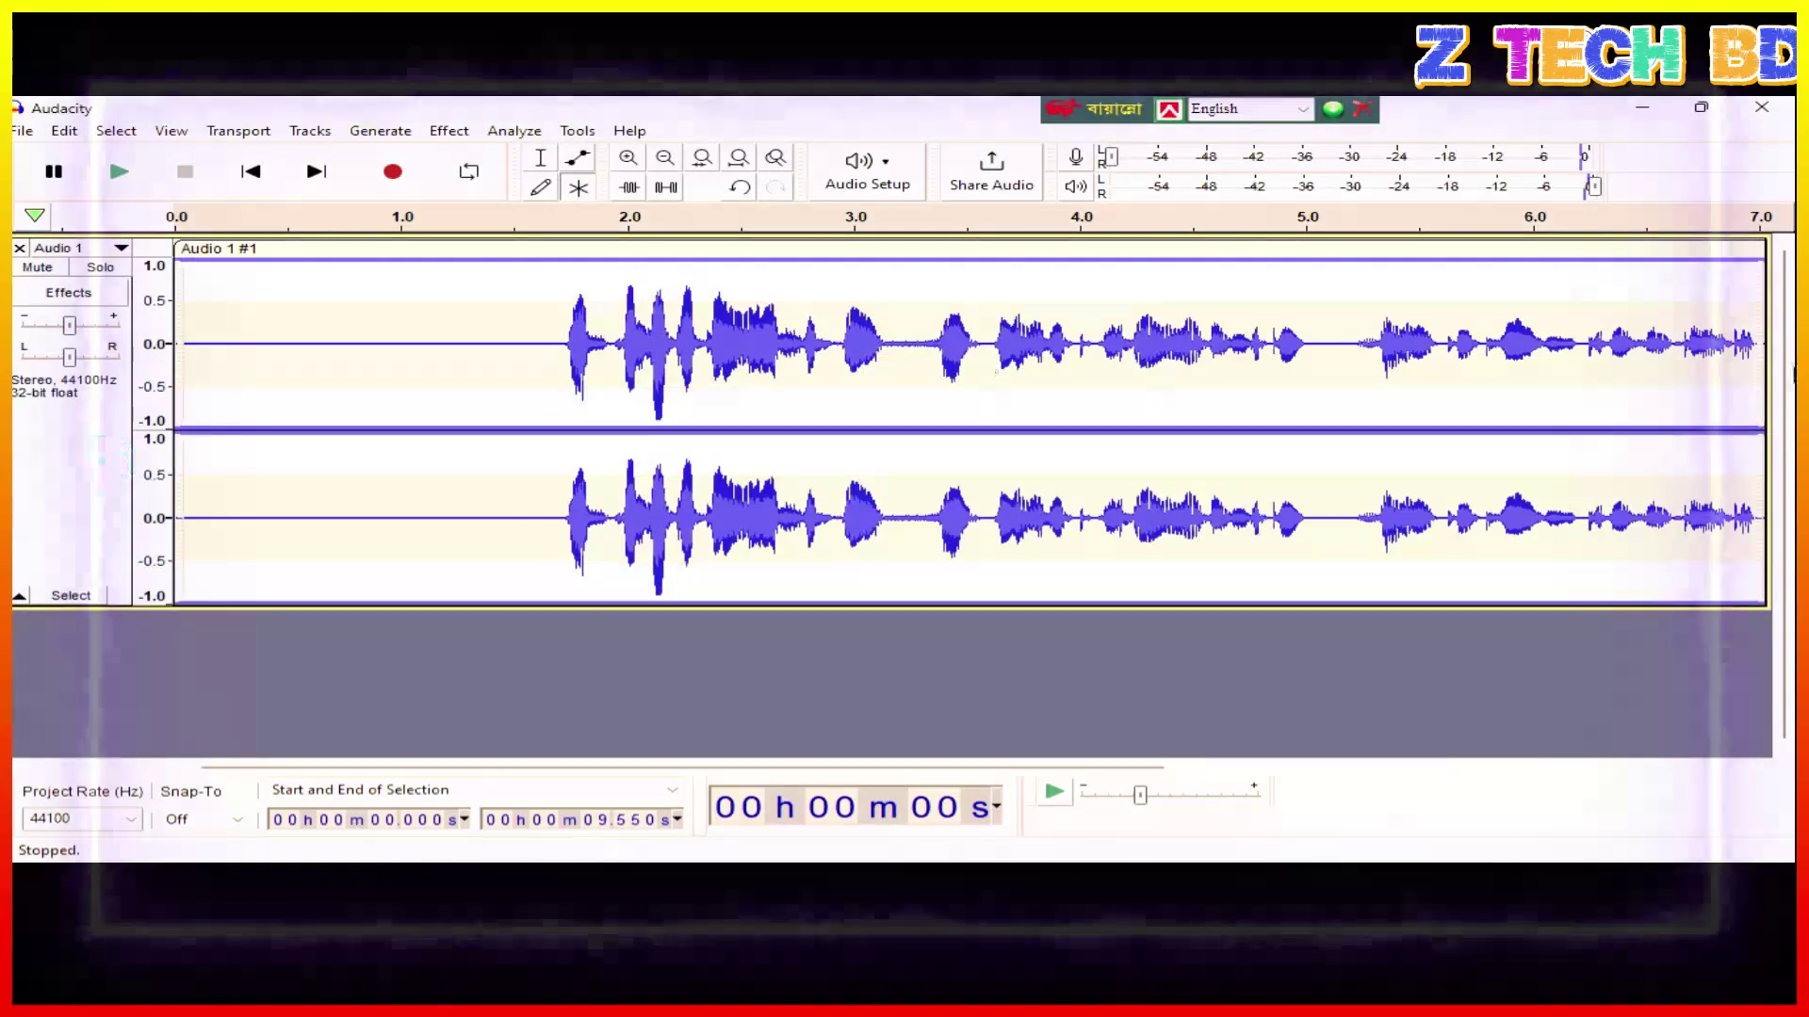
left_click(448, 131)
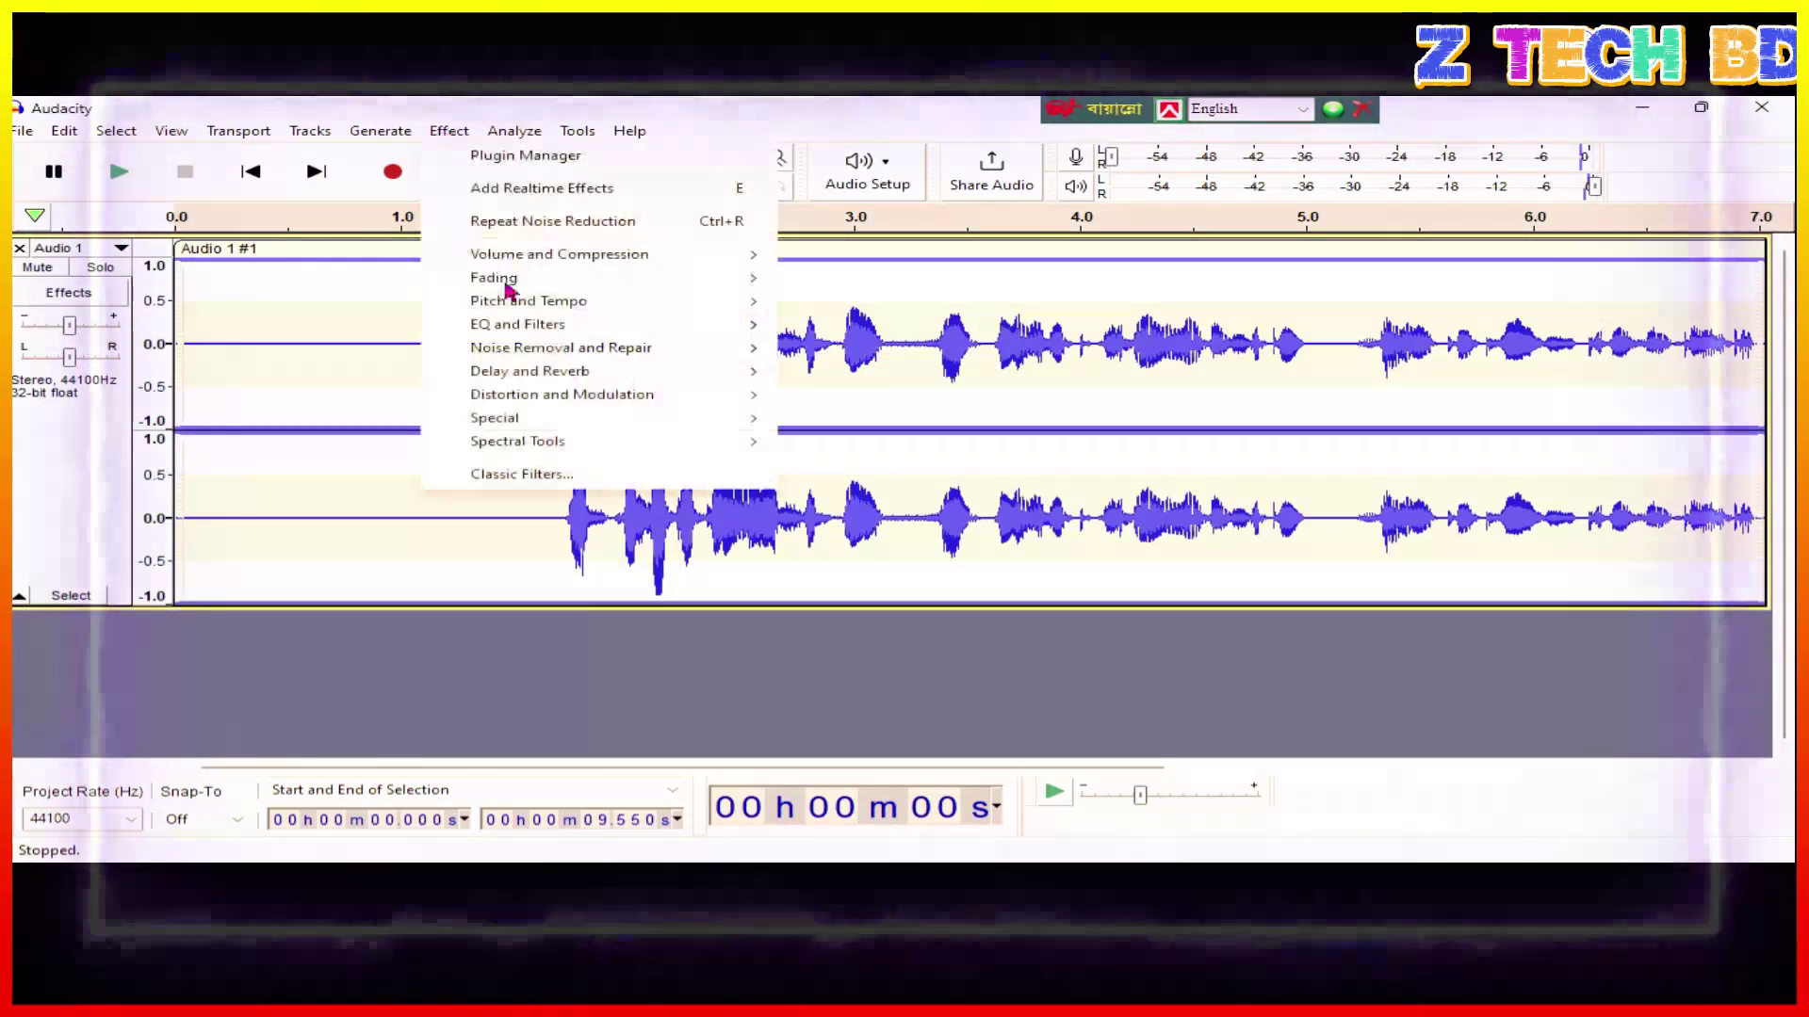
mouse_move(712, 357)
left_click(859, 418)
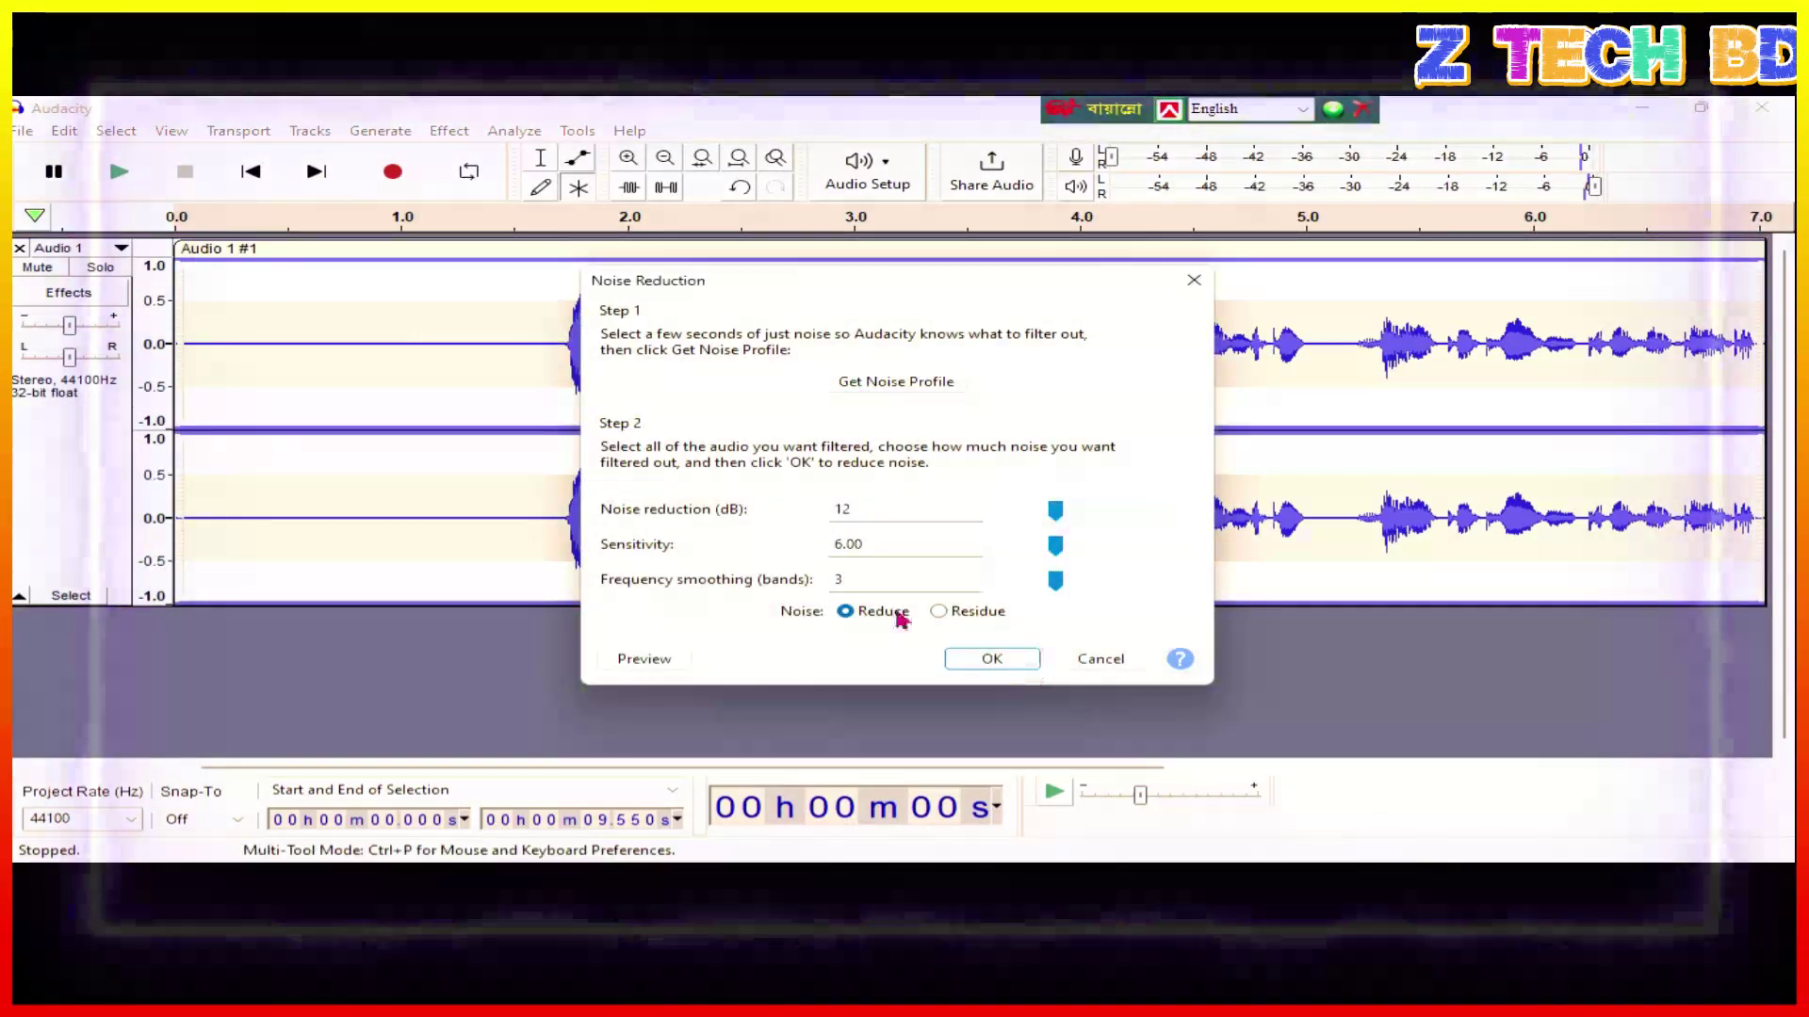
left_click(978, 665)
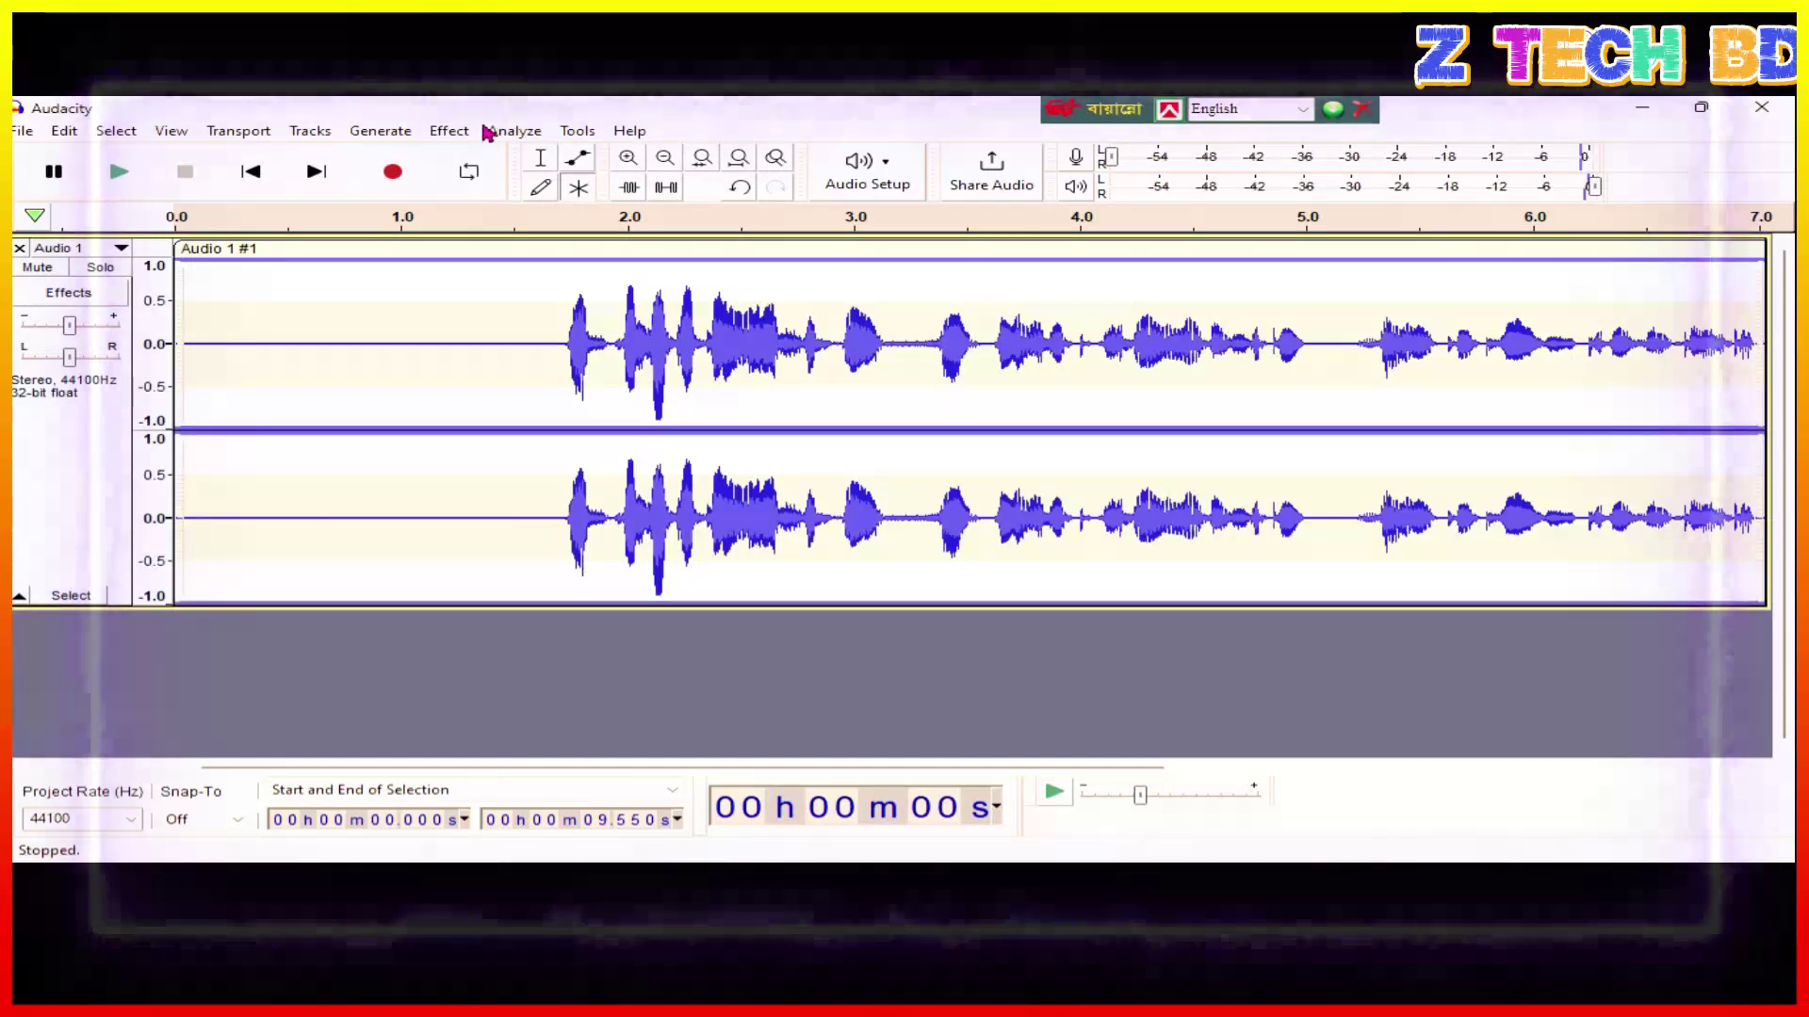
Raise the pitch of the whole track by 1 semitone with Change Pitch.
left_click(447, 133)
mouse_move(719, 302)
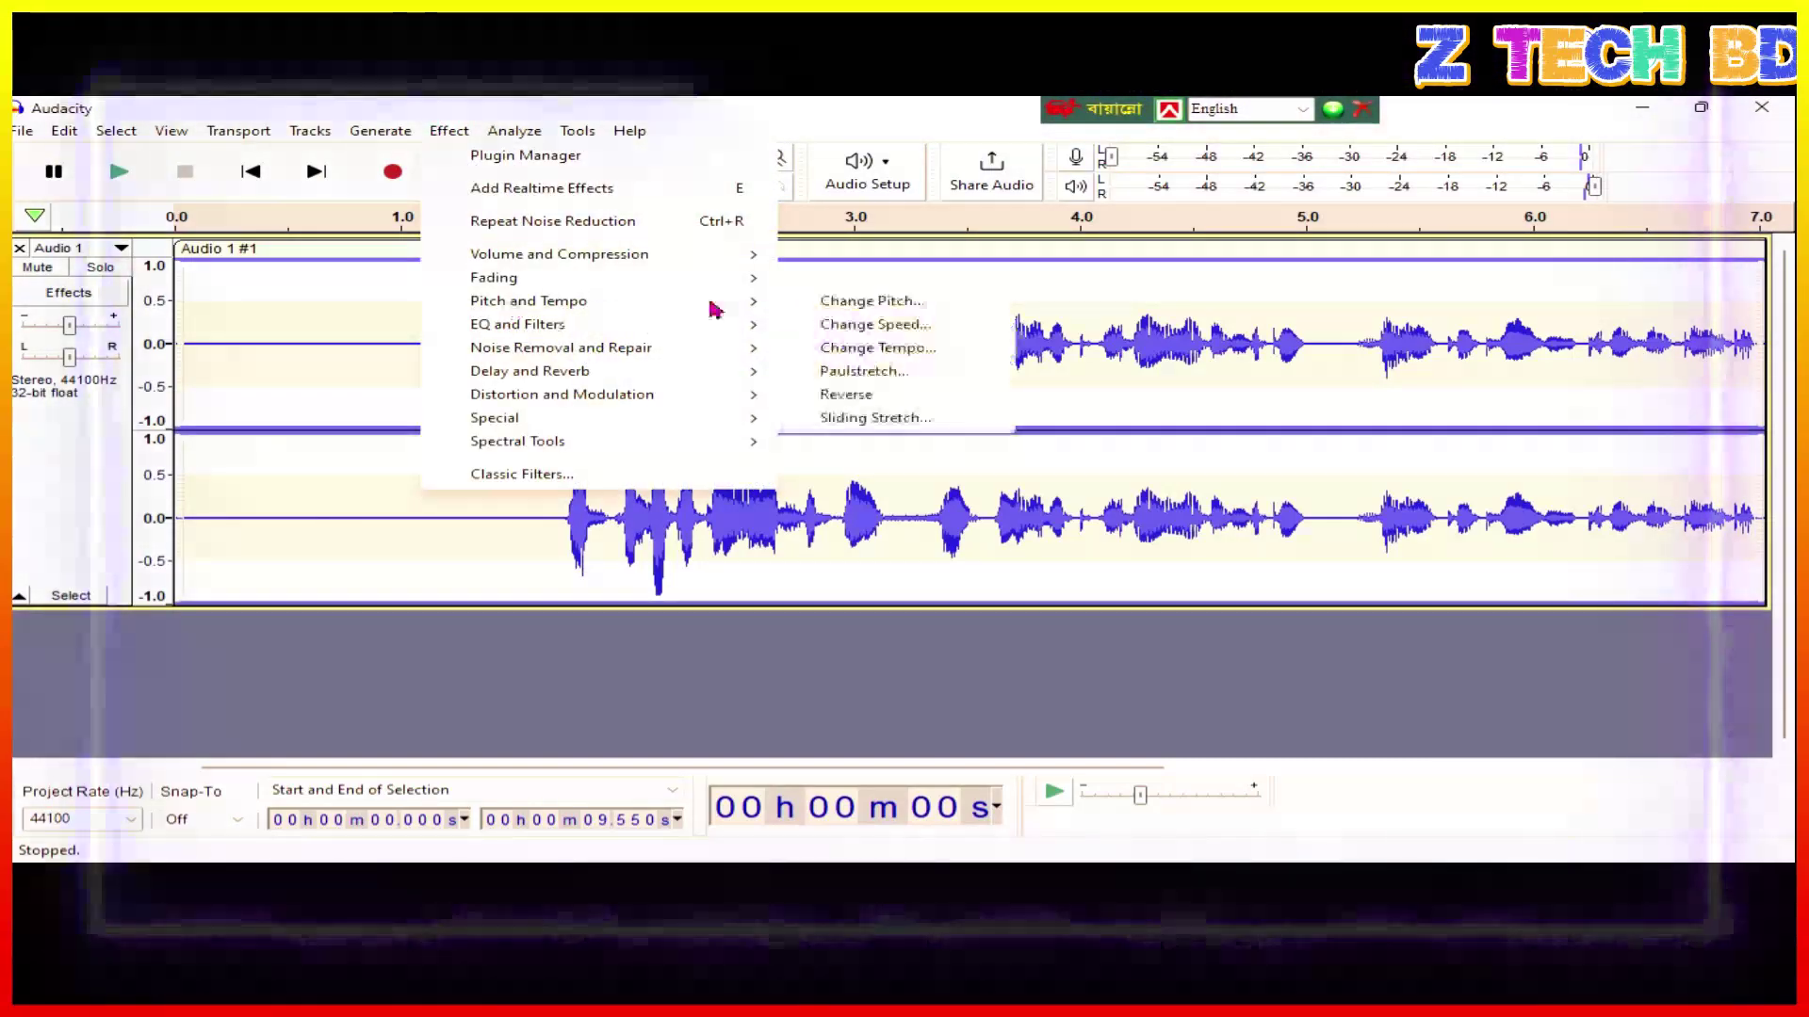
left_click(824, 300)
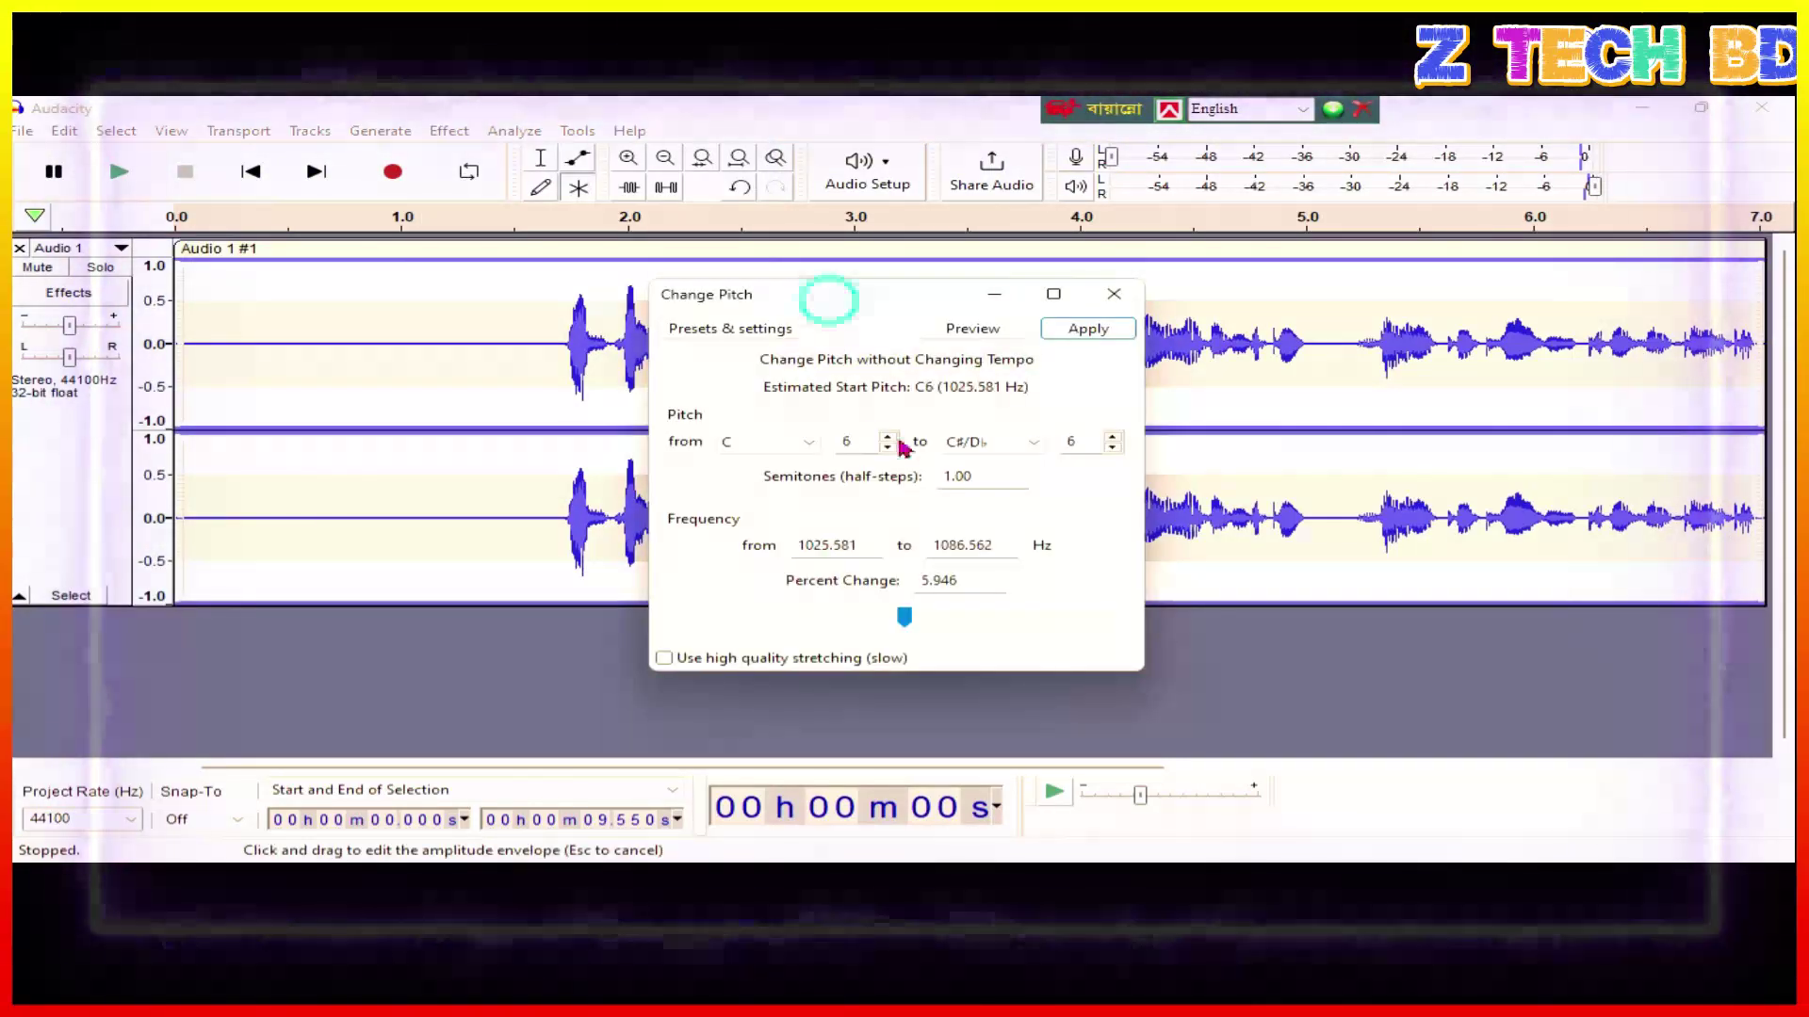
left_click(990, 478)
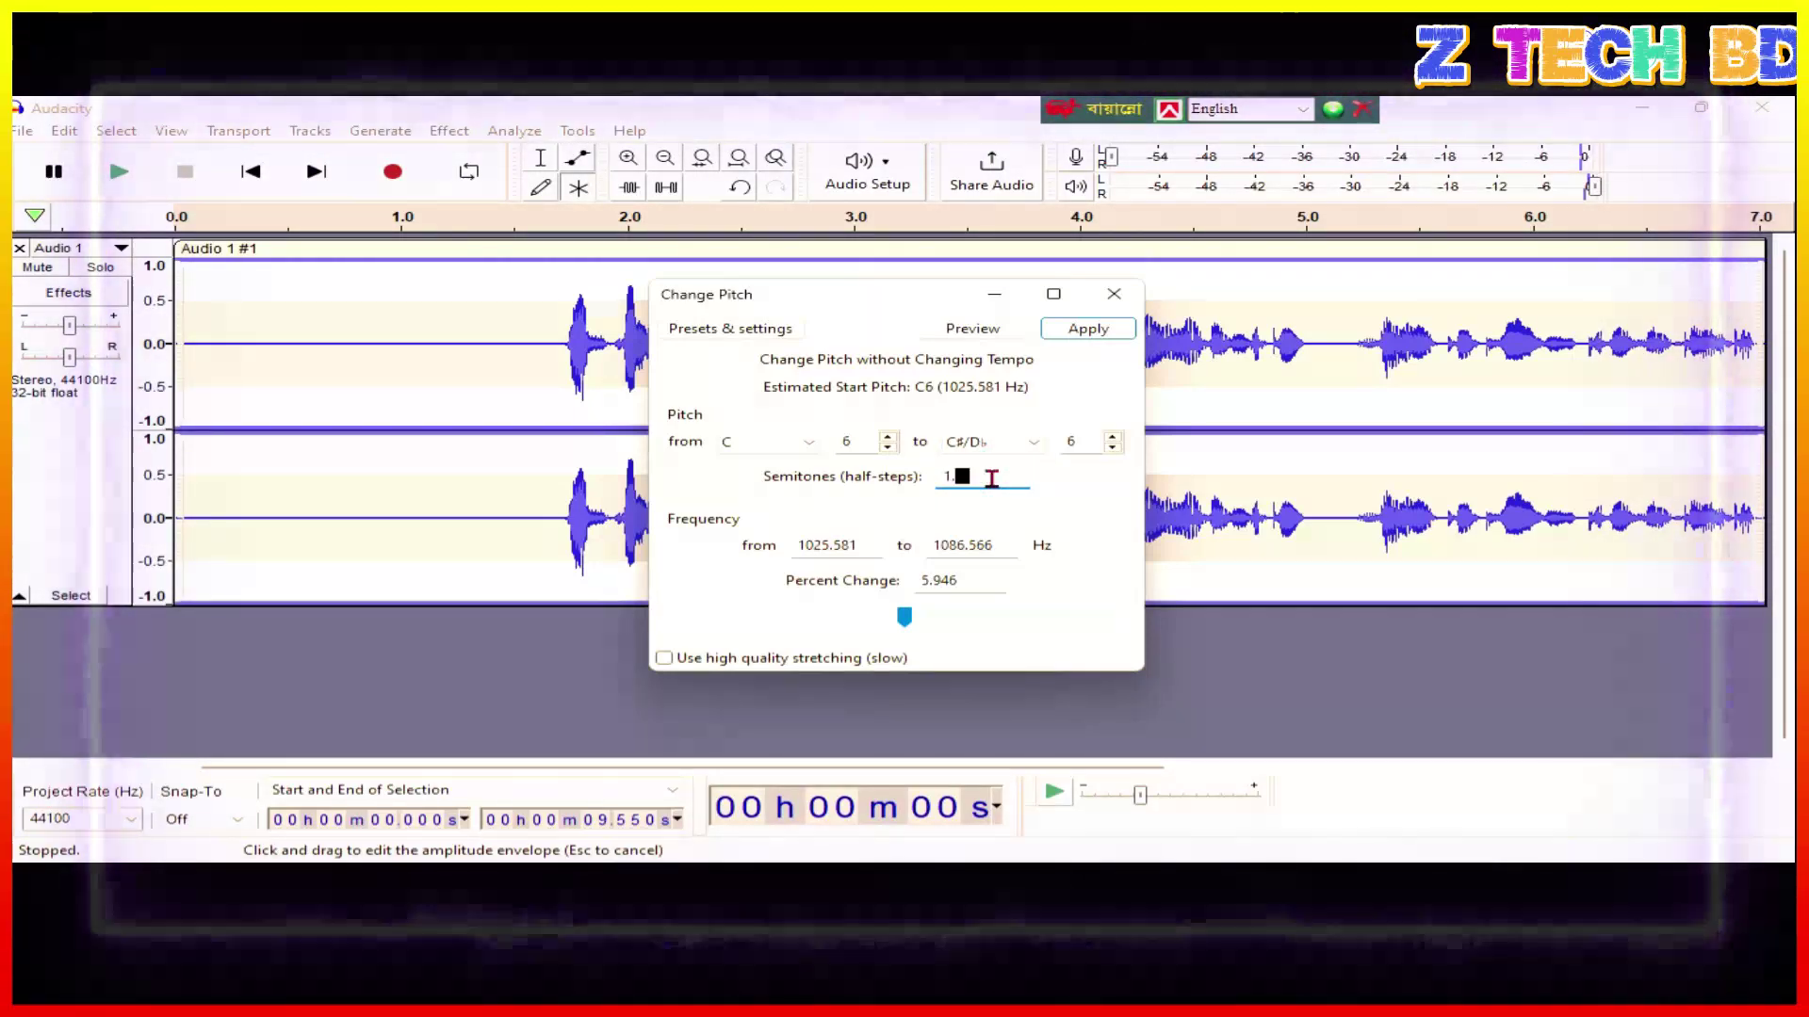
key("BackSpace")
key("BackSpace")
type("0.")
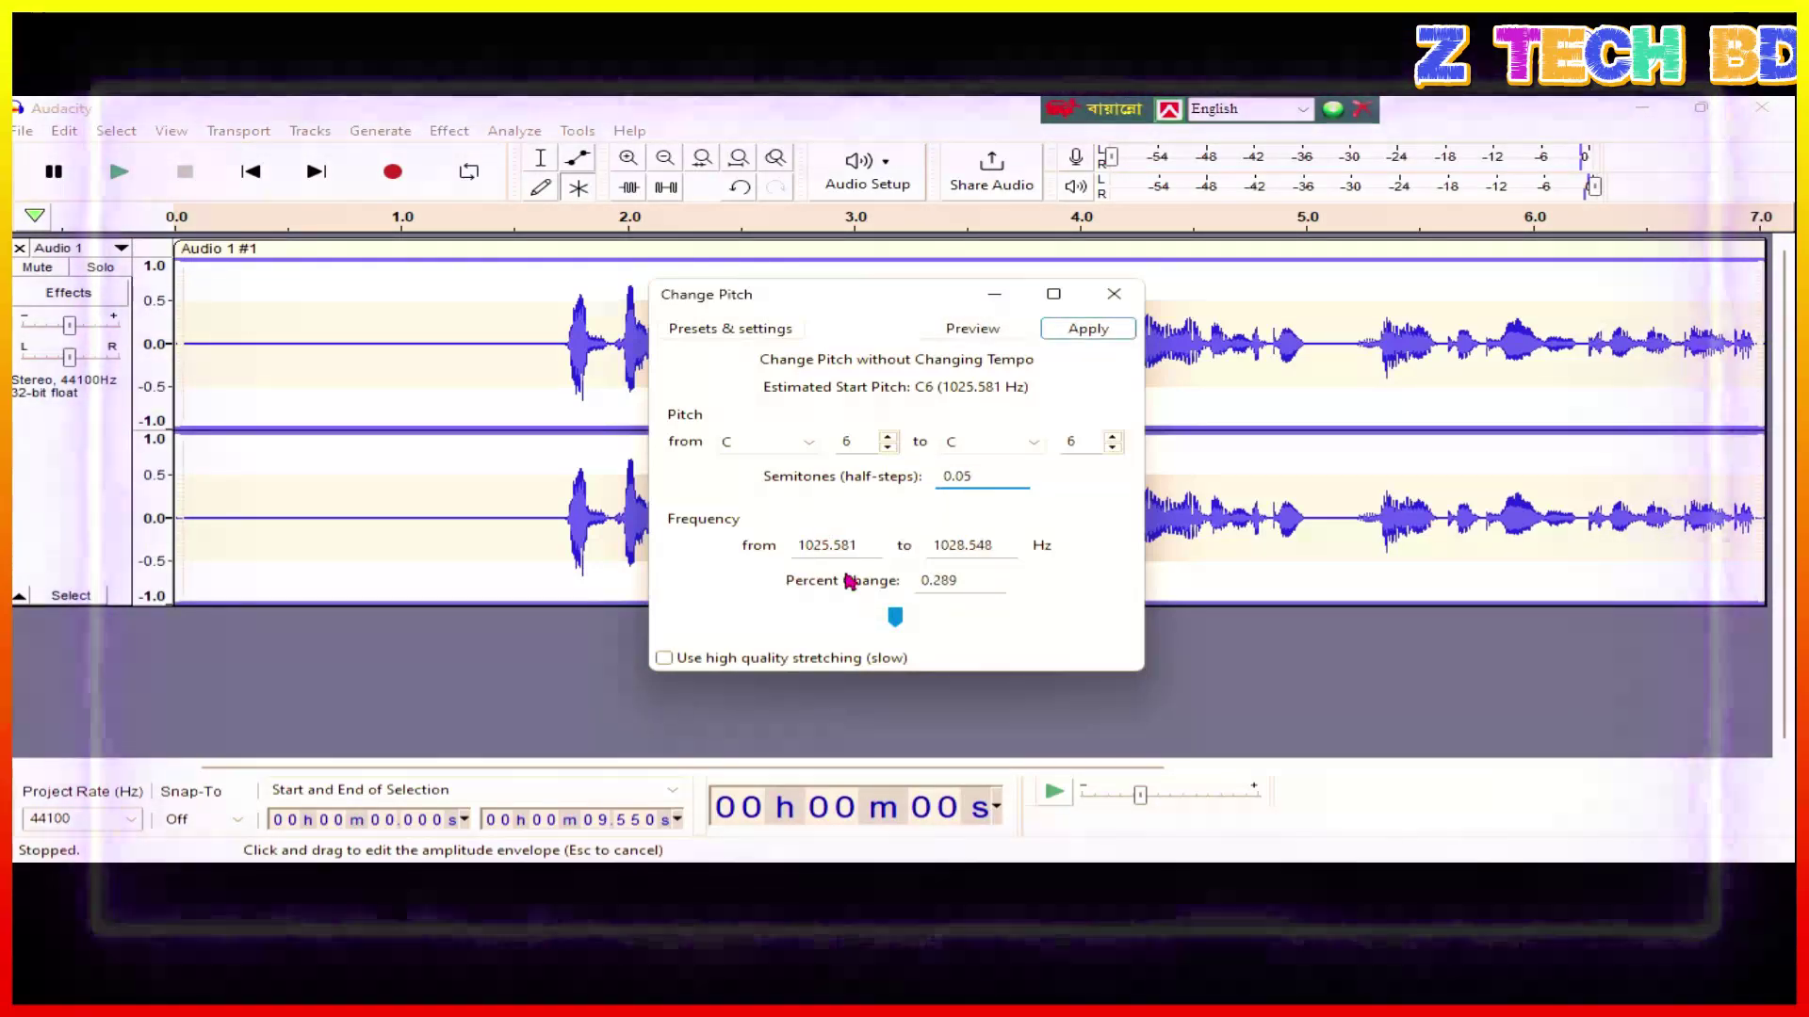
key("BackSpace")
key("BackSpace")
key("BackSpace")
key("BackSpace")
type("1")
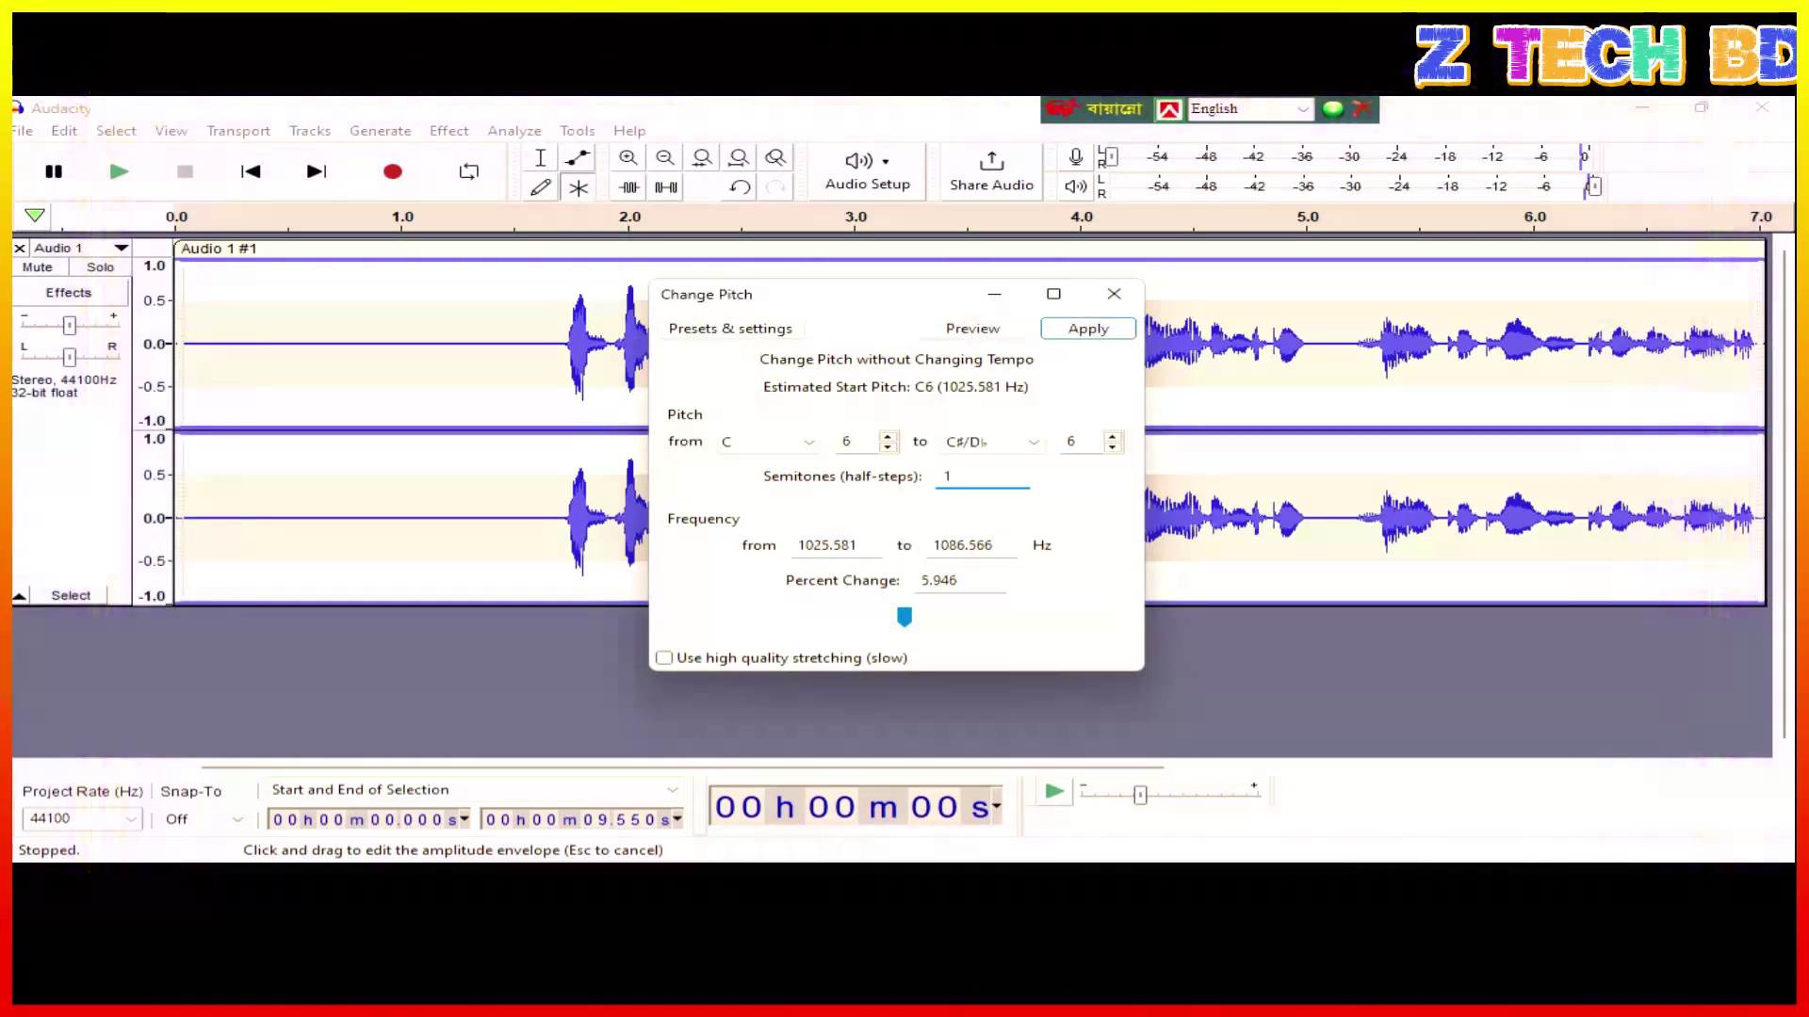
left_click(1083, 330)
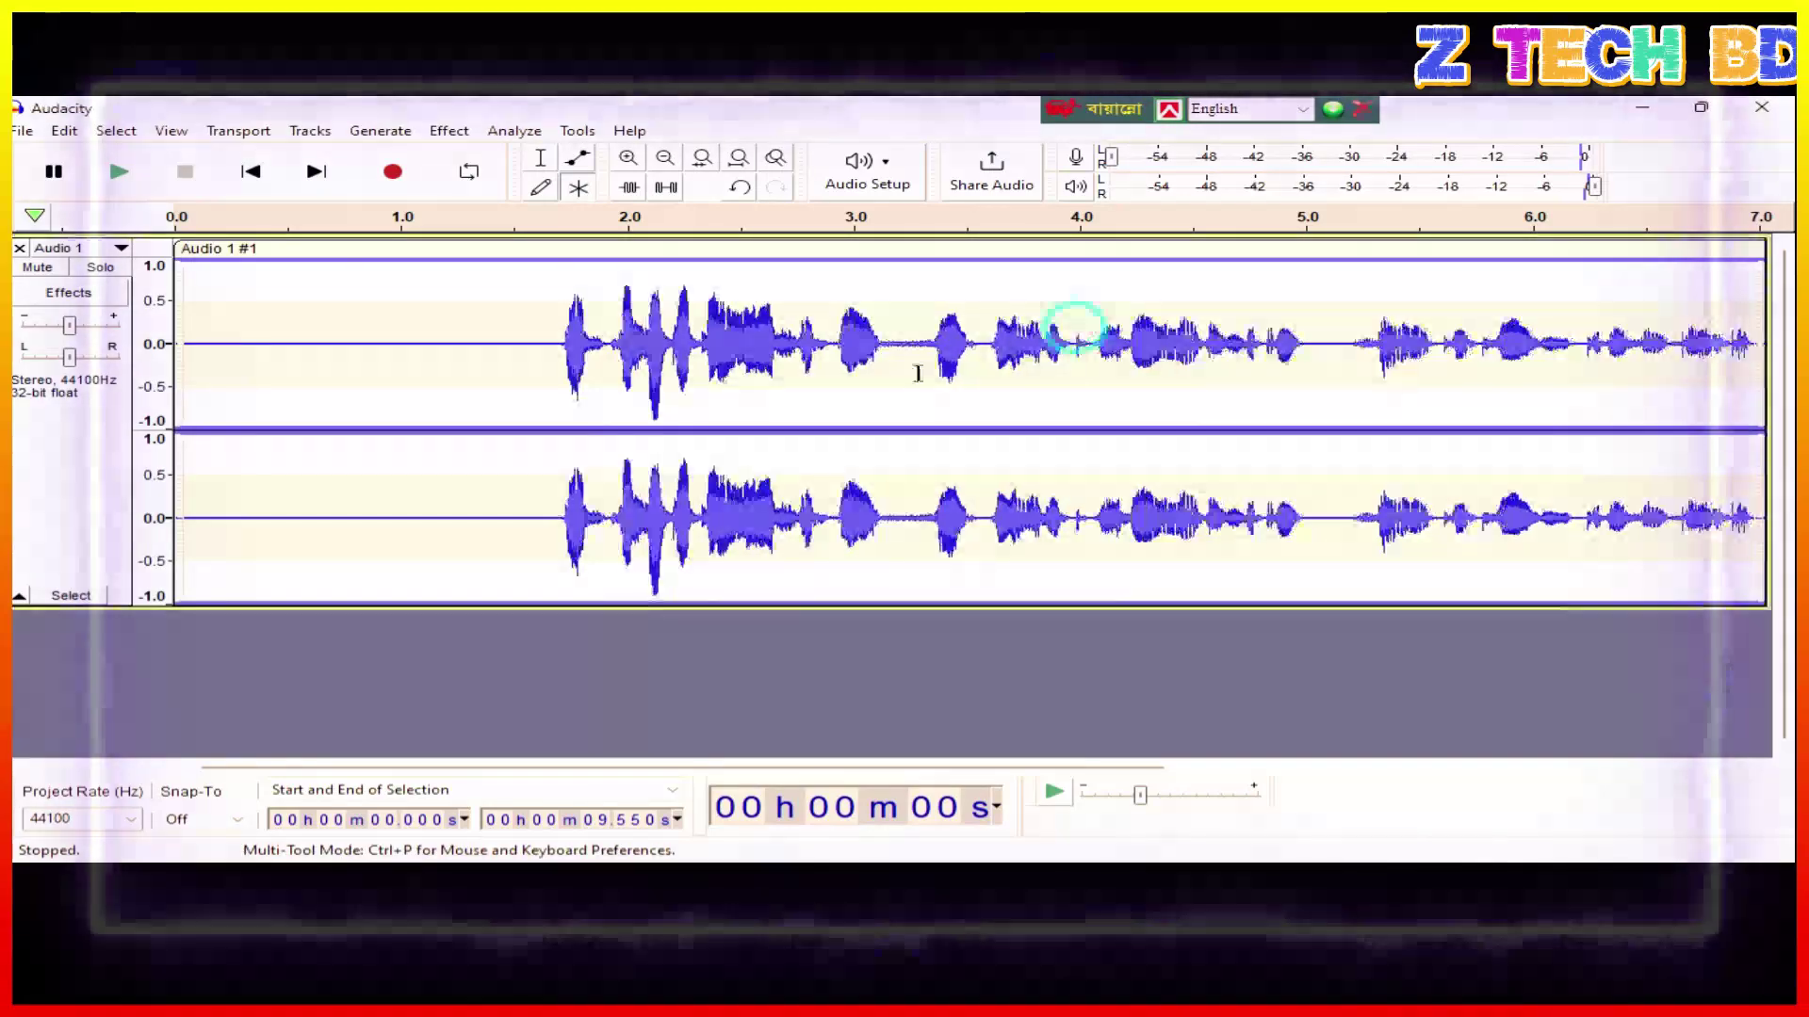
Apply Filter Curve EQ to the track with the Bass Boost factory preset.
left_click(449, 132)
mouse_move(738, 326)
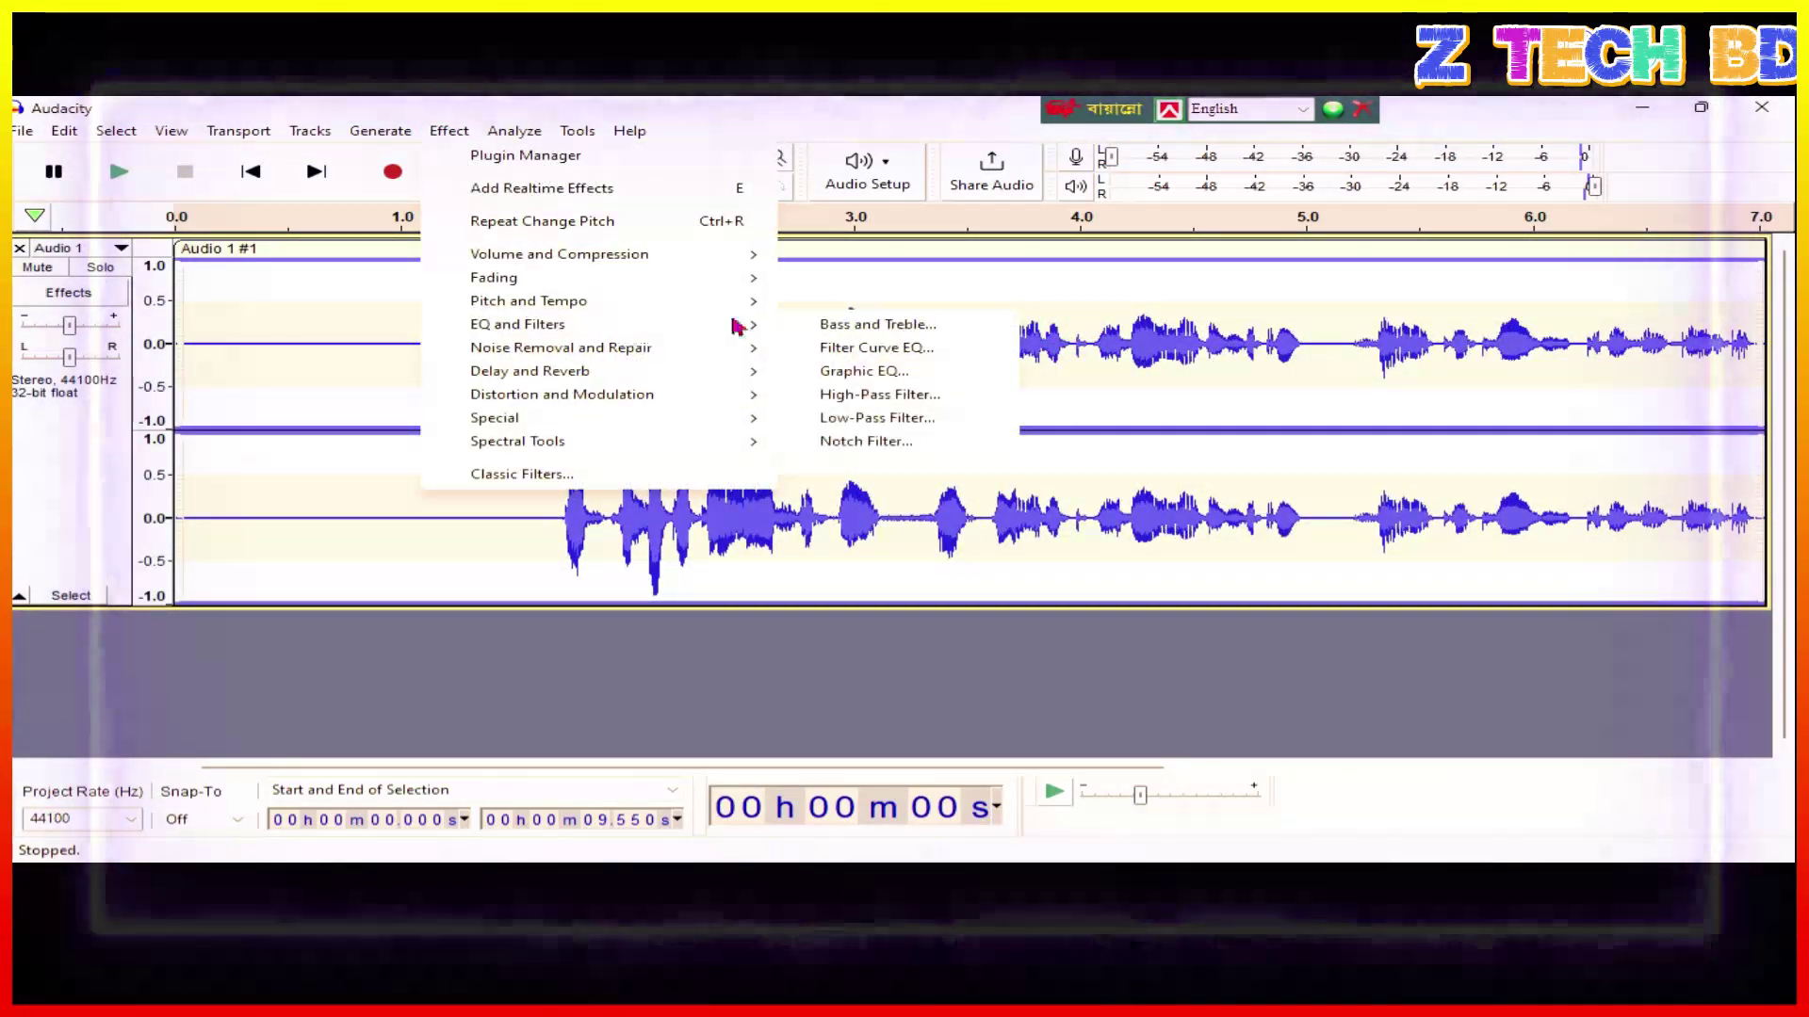
left_click(843, 354)
left_click(395, 270)
mouse_move(433, 377)
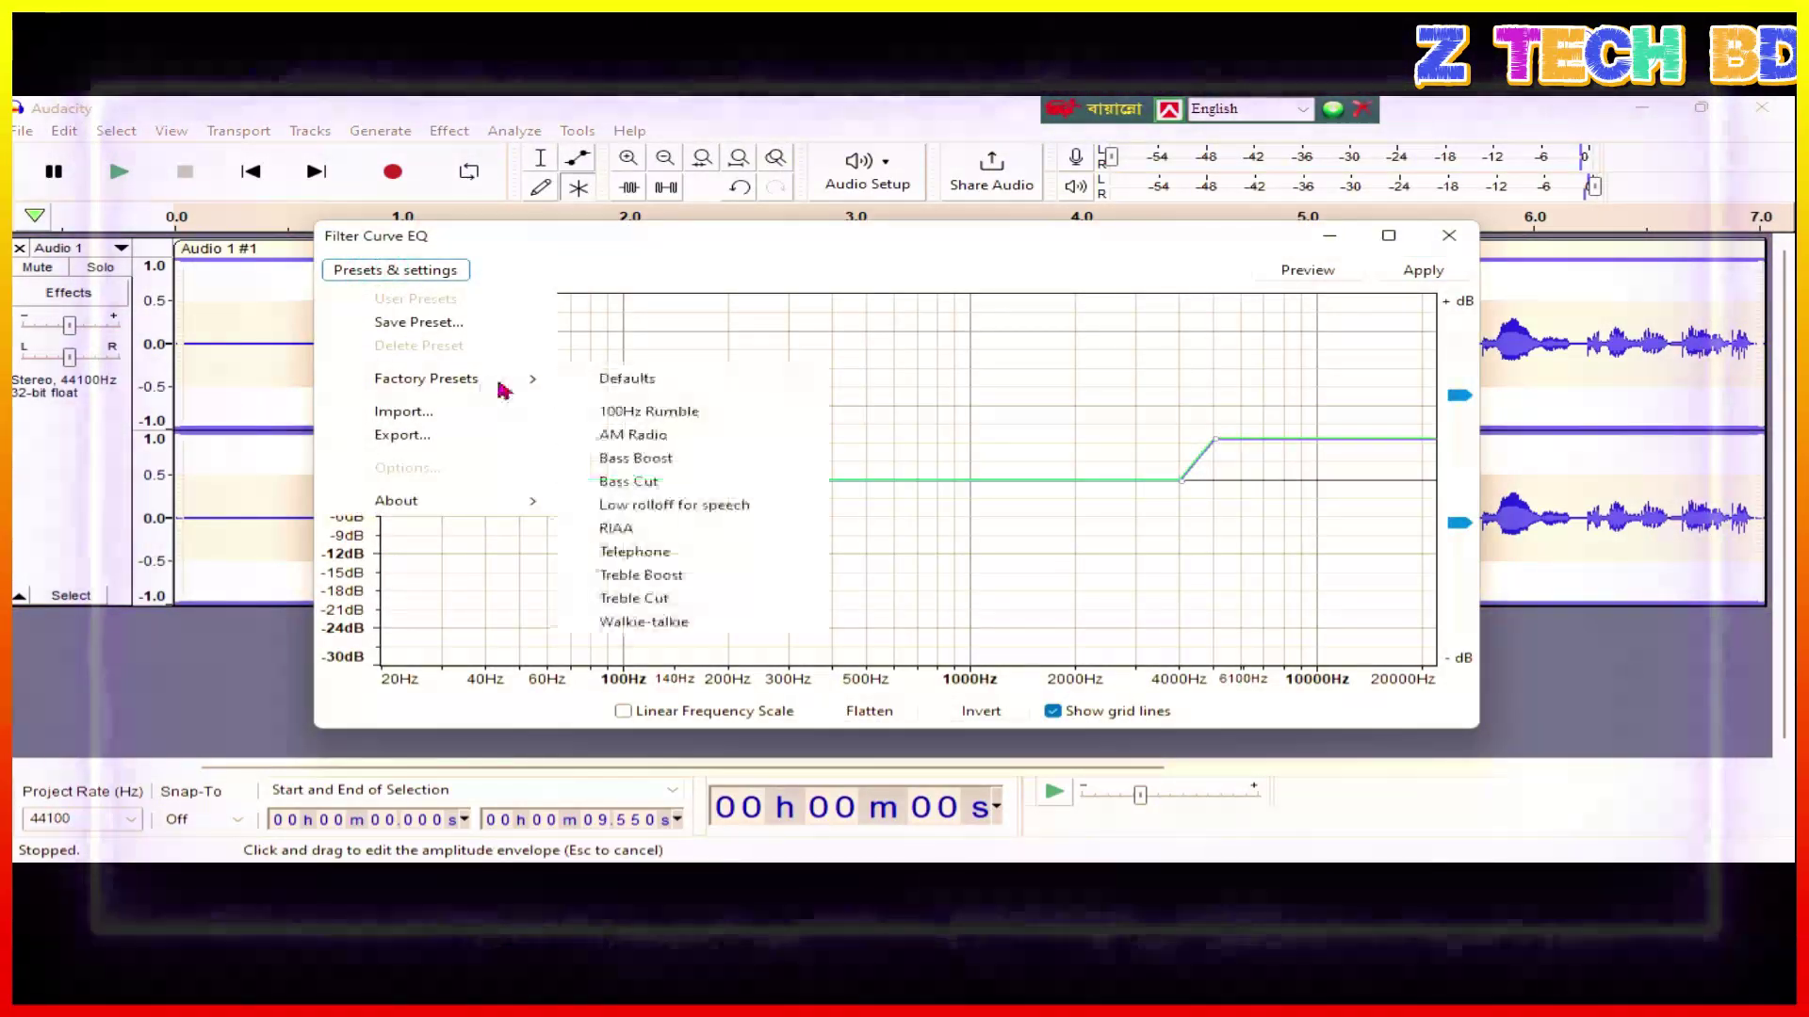
left_click(623, 460)
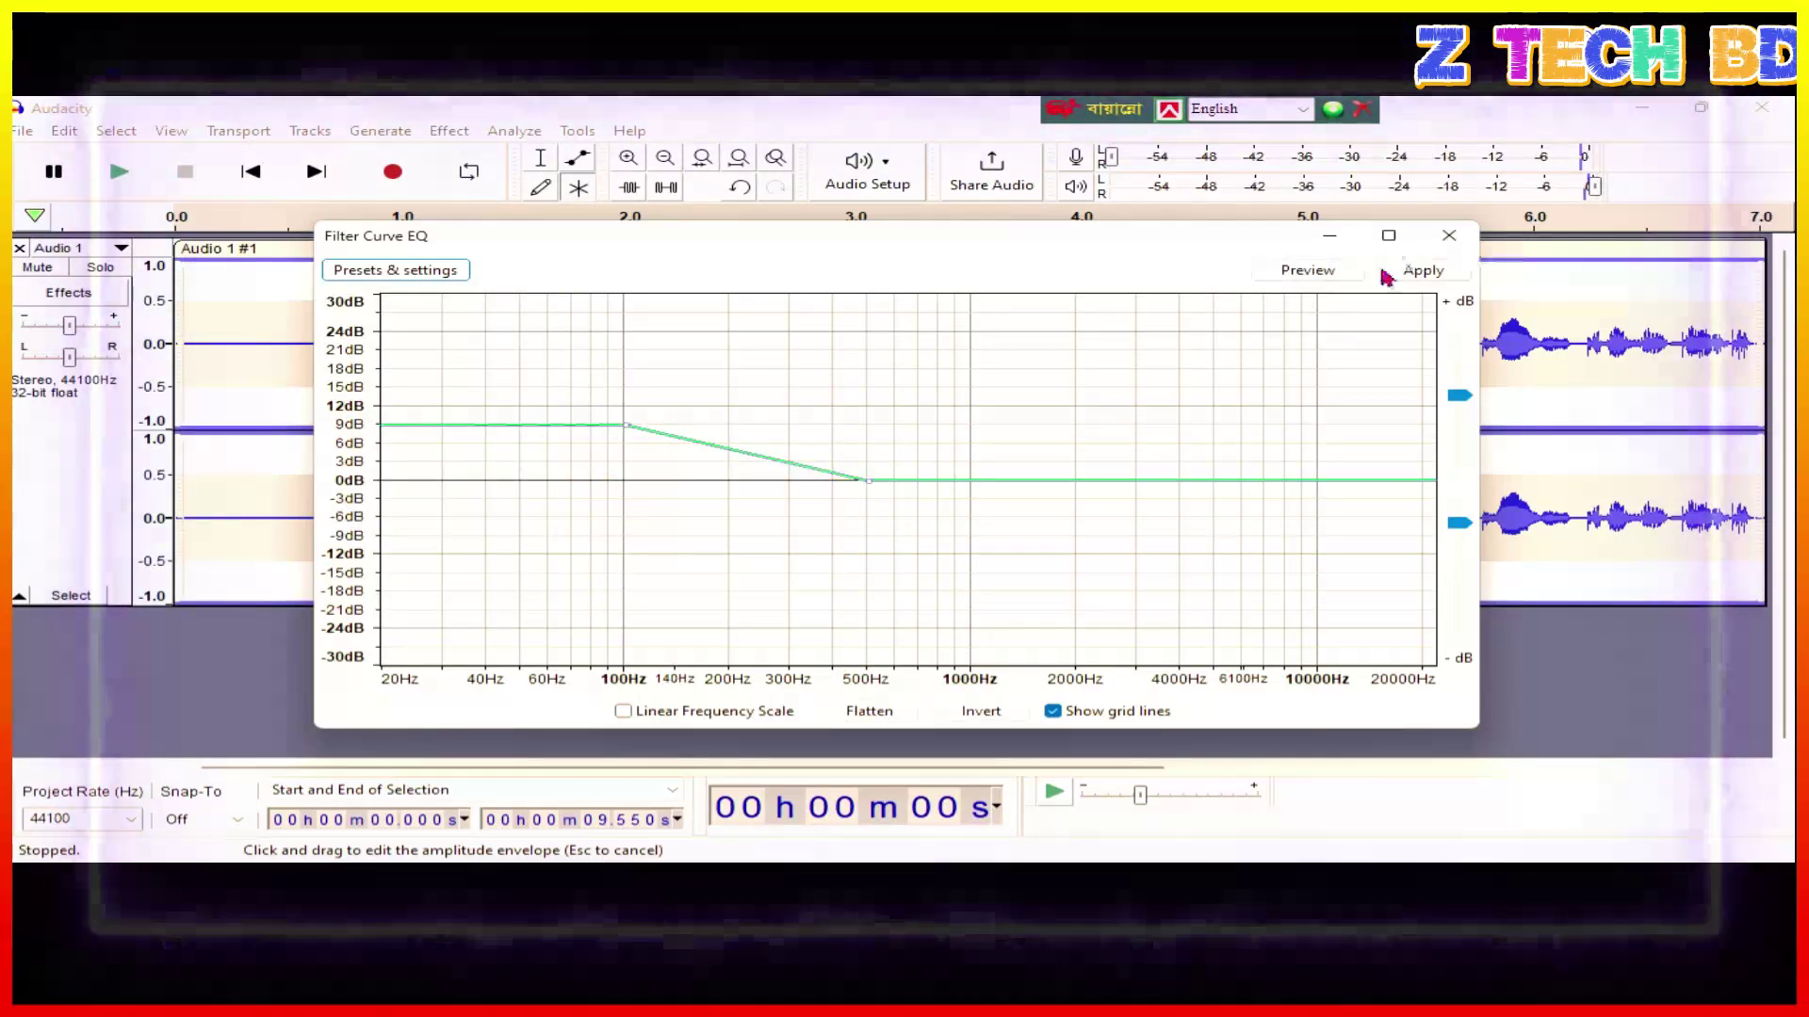
left_click(1422, 270)
Apply Filter Curve EQ with the Treble Boost factory preset, lowering its high-frequency plateau to about 6 dB.
left_click(448, 130)
mouse_move(504, 329)
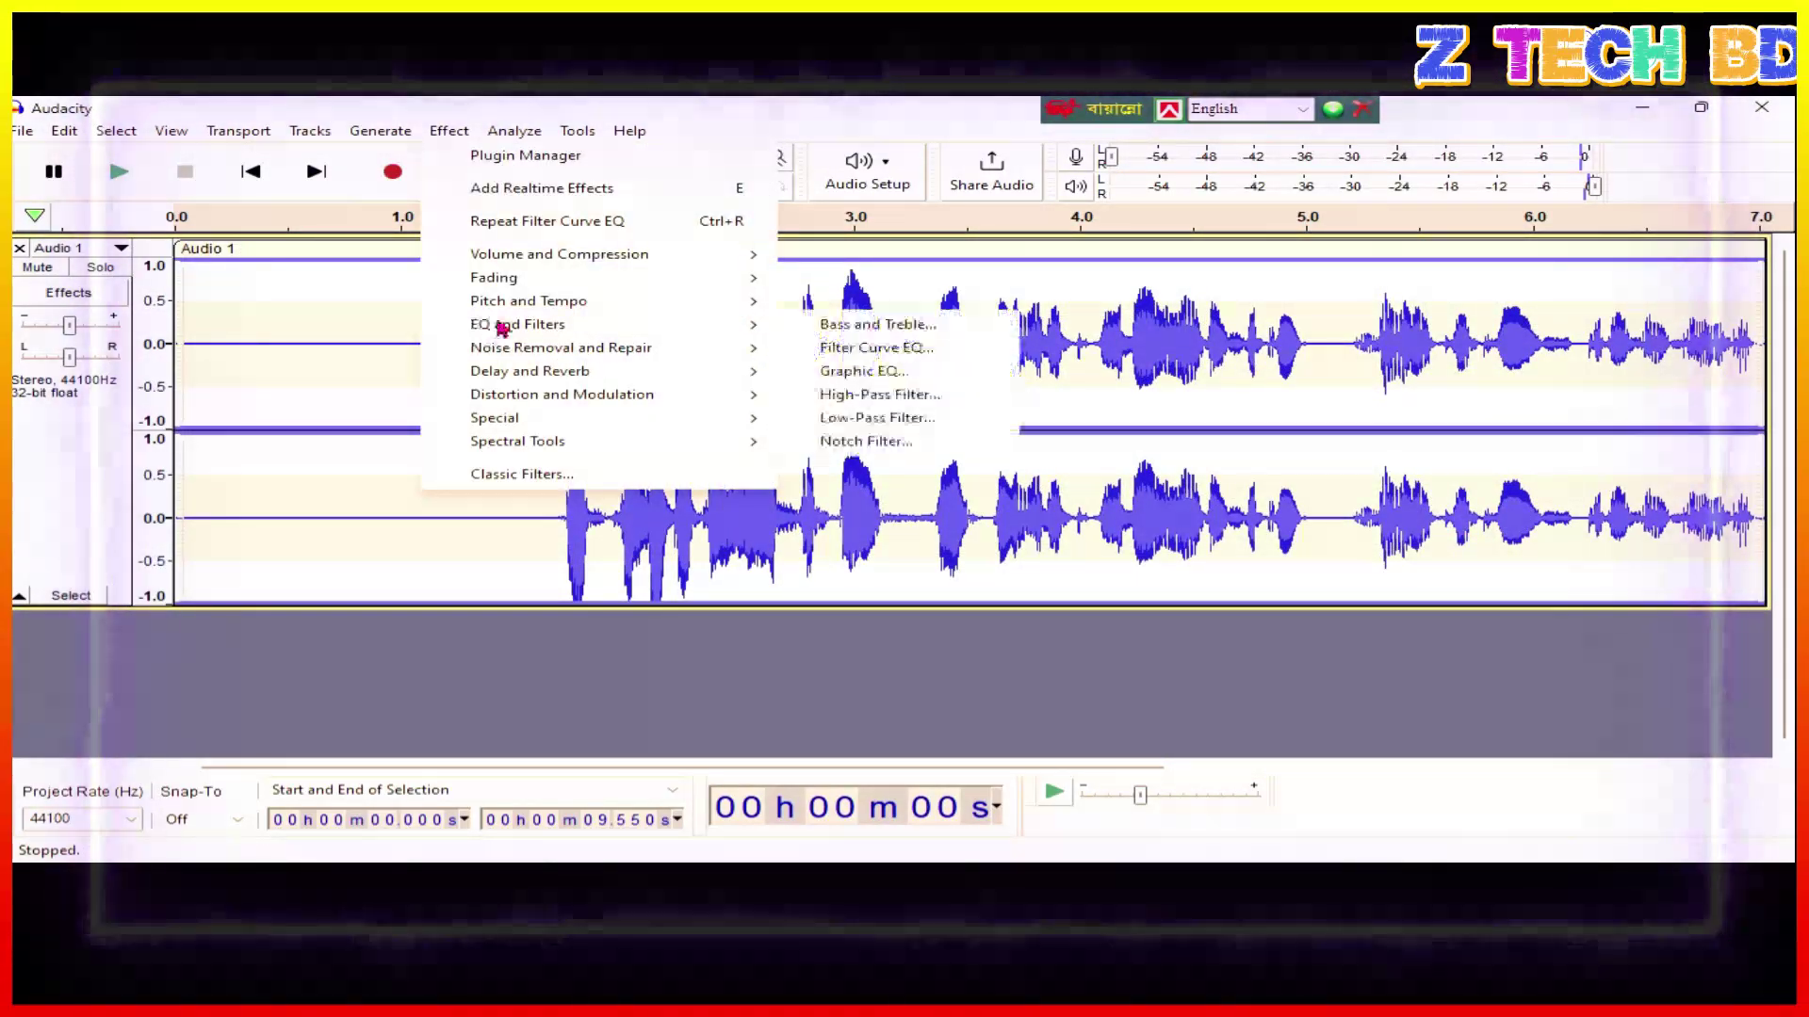
left_click(876, 347)
left_click(396, 270)
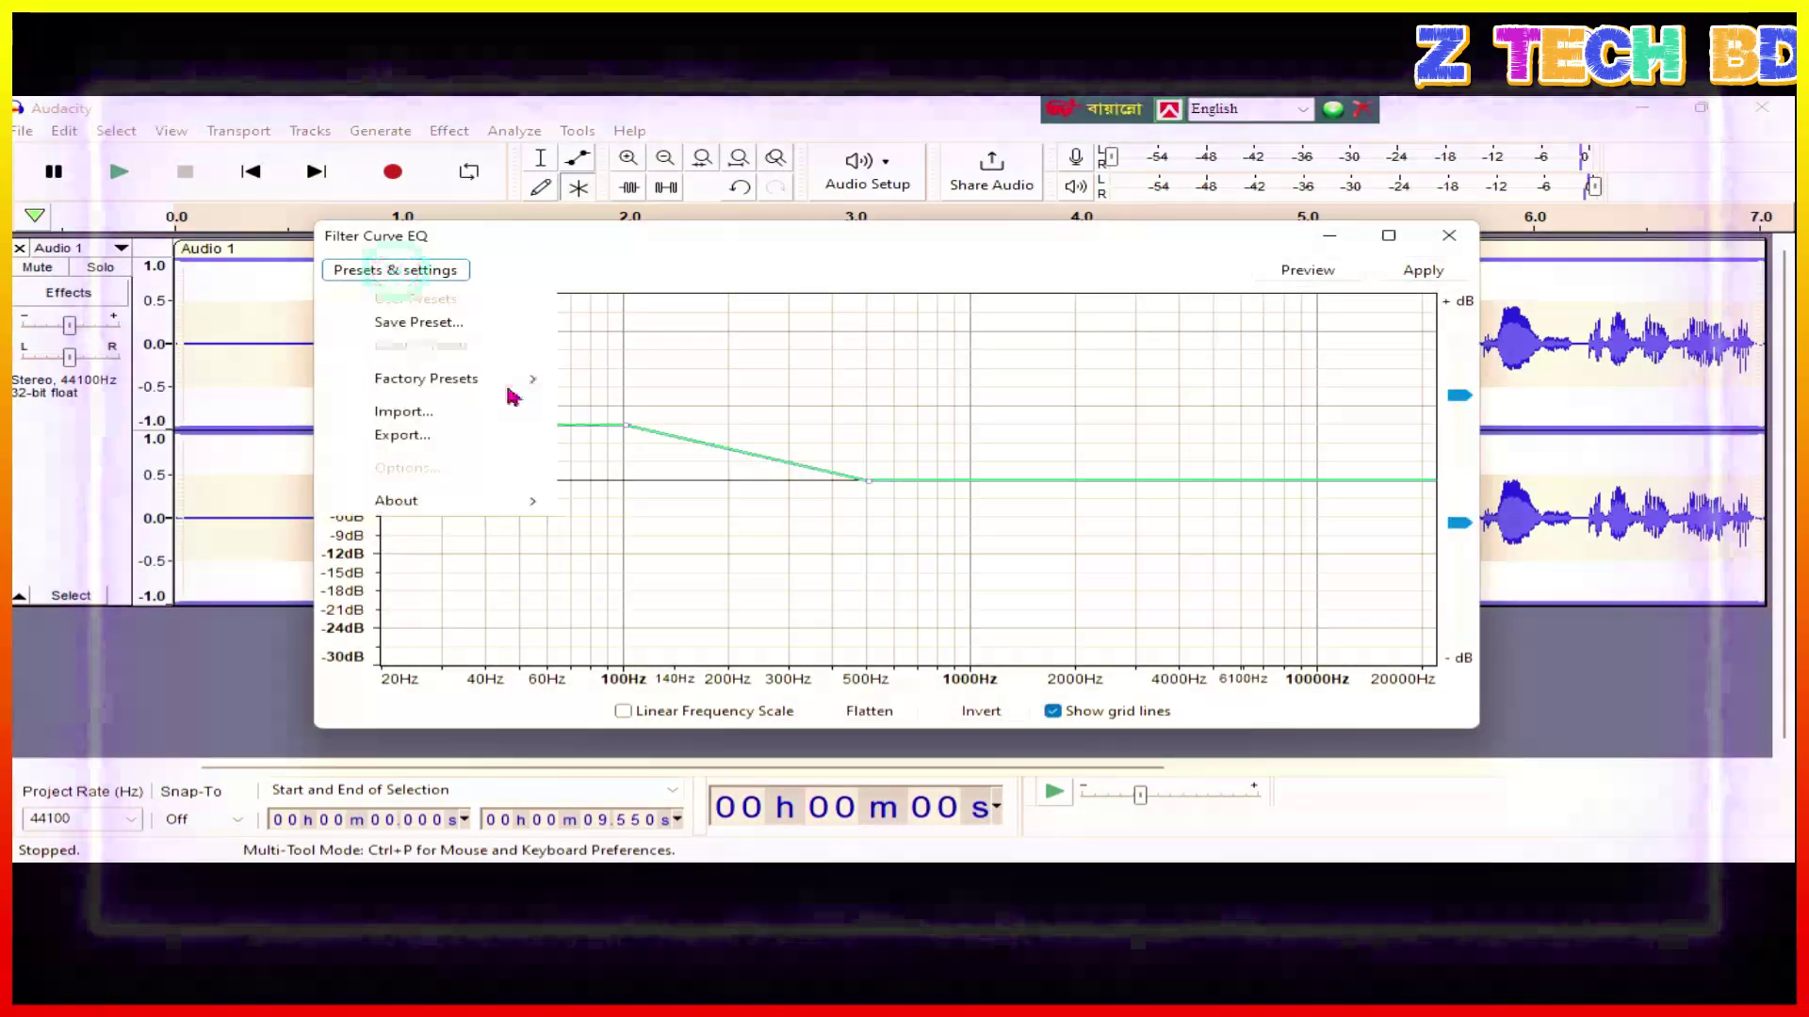
mouse_move(495, 377)
left_click(640, 575)
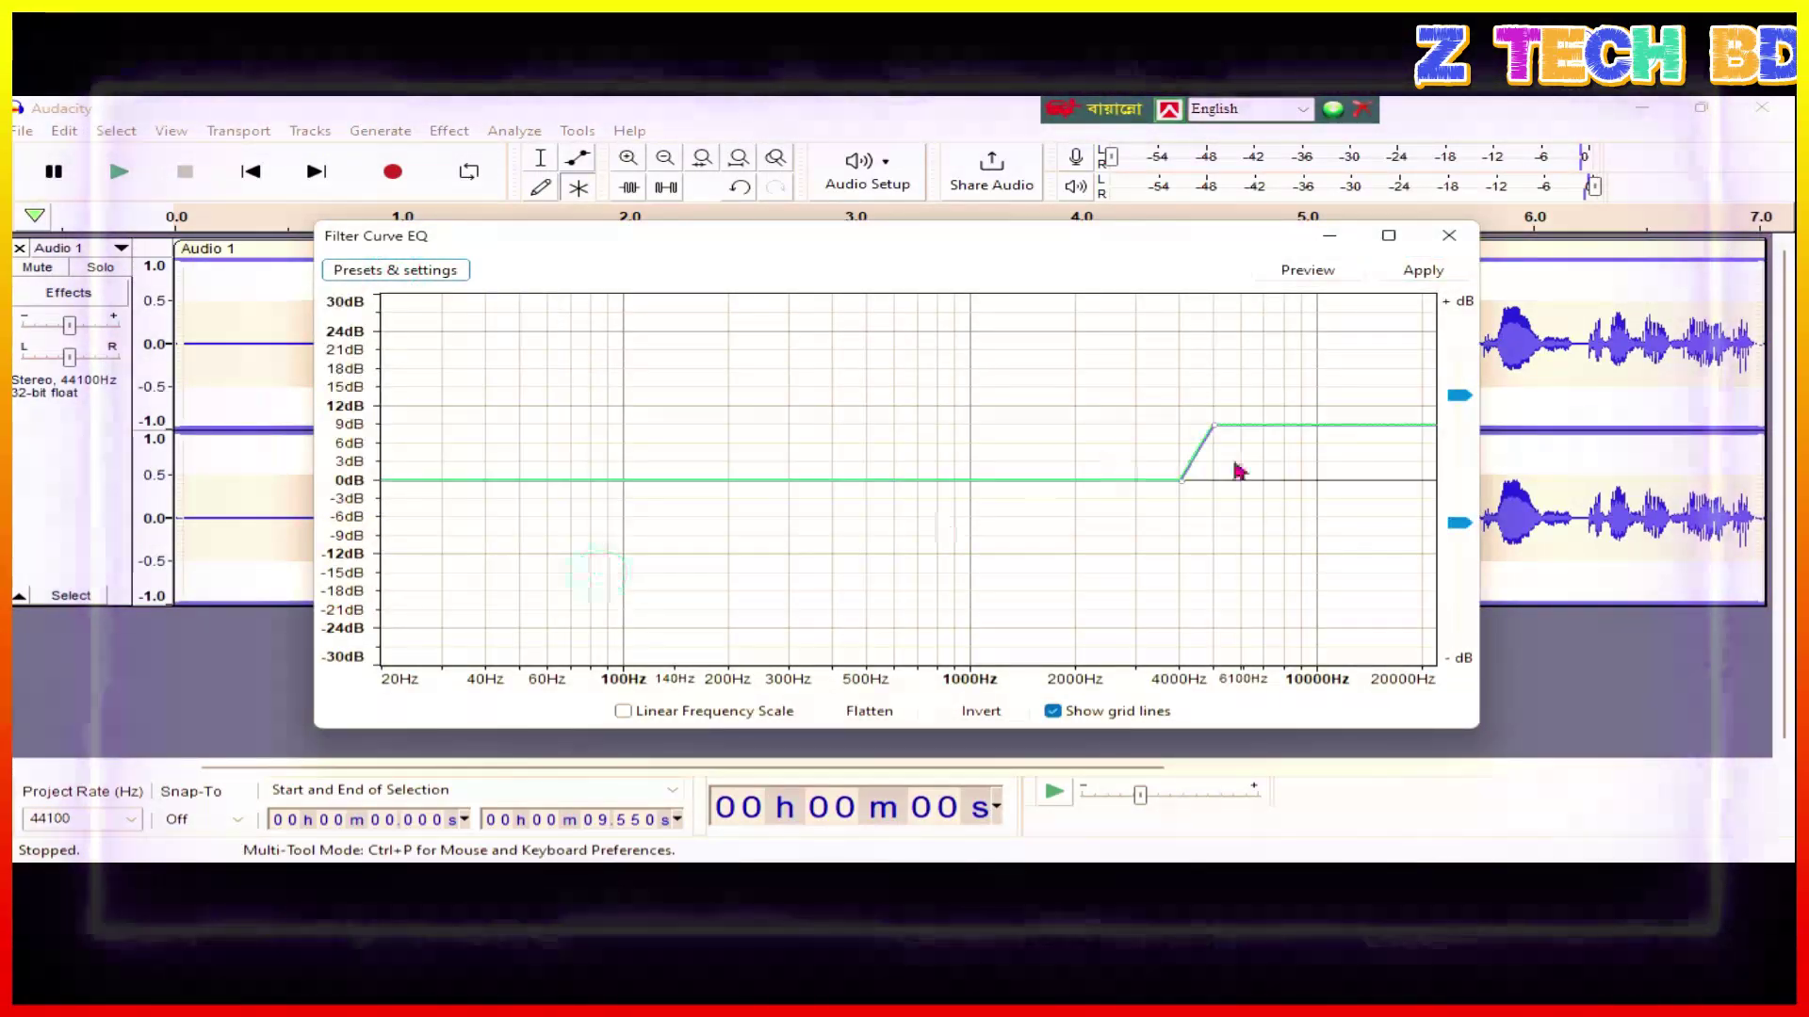
left_click_drag(1215, 427, 1215, 439)
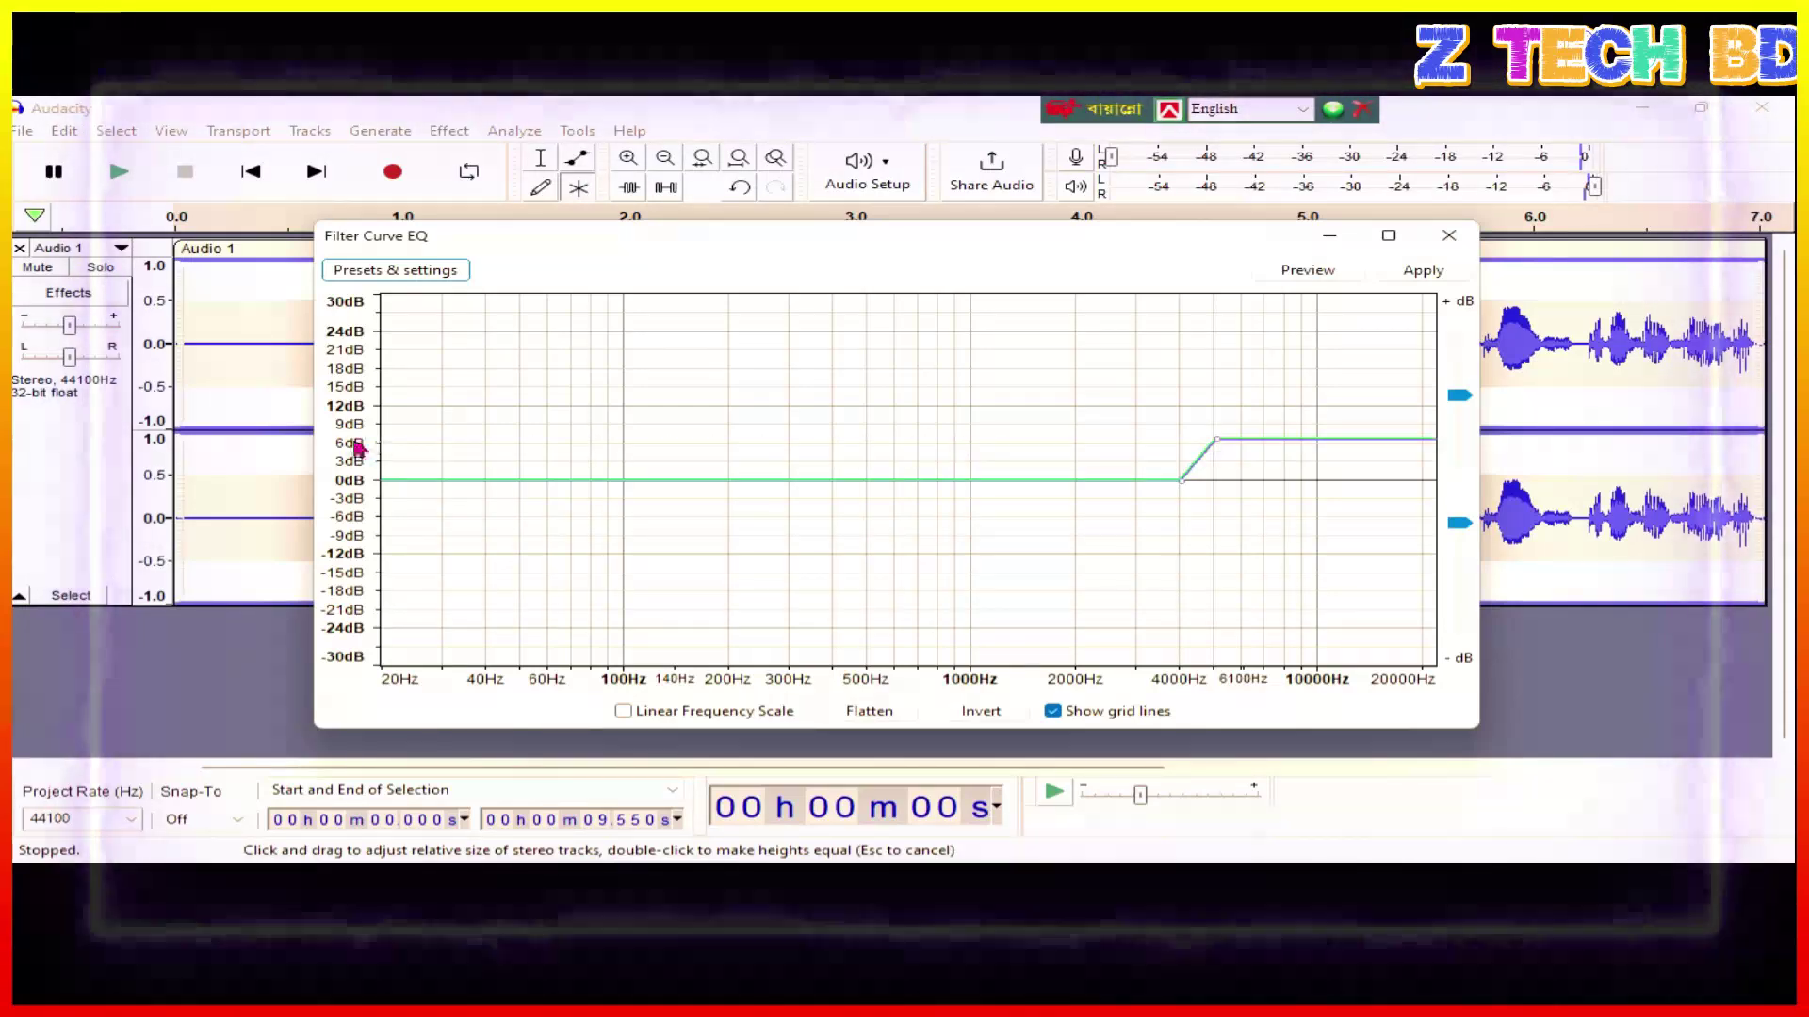
left_click(1423, 270)
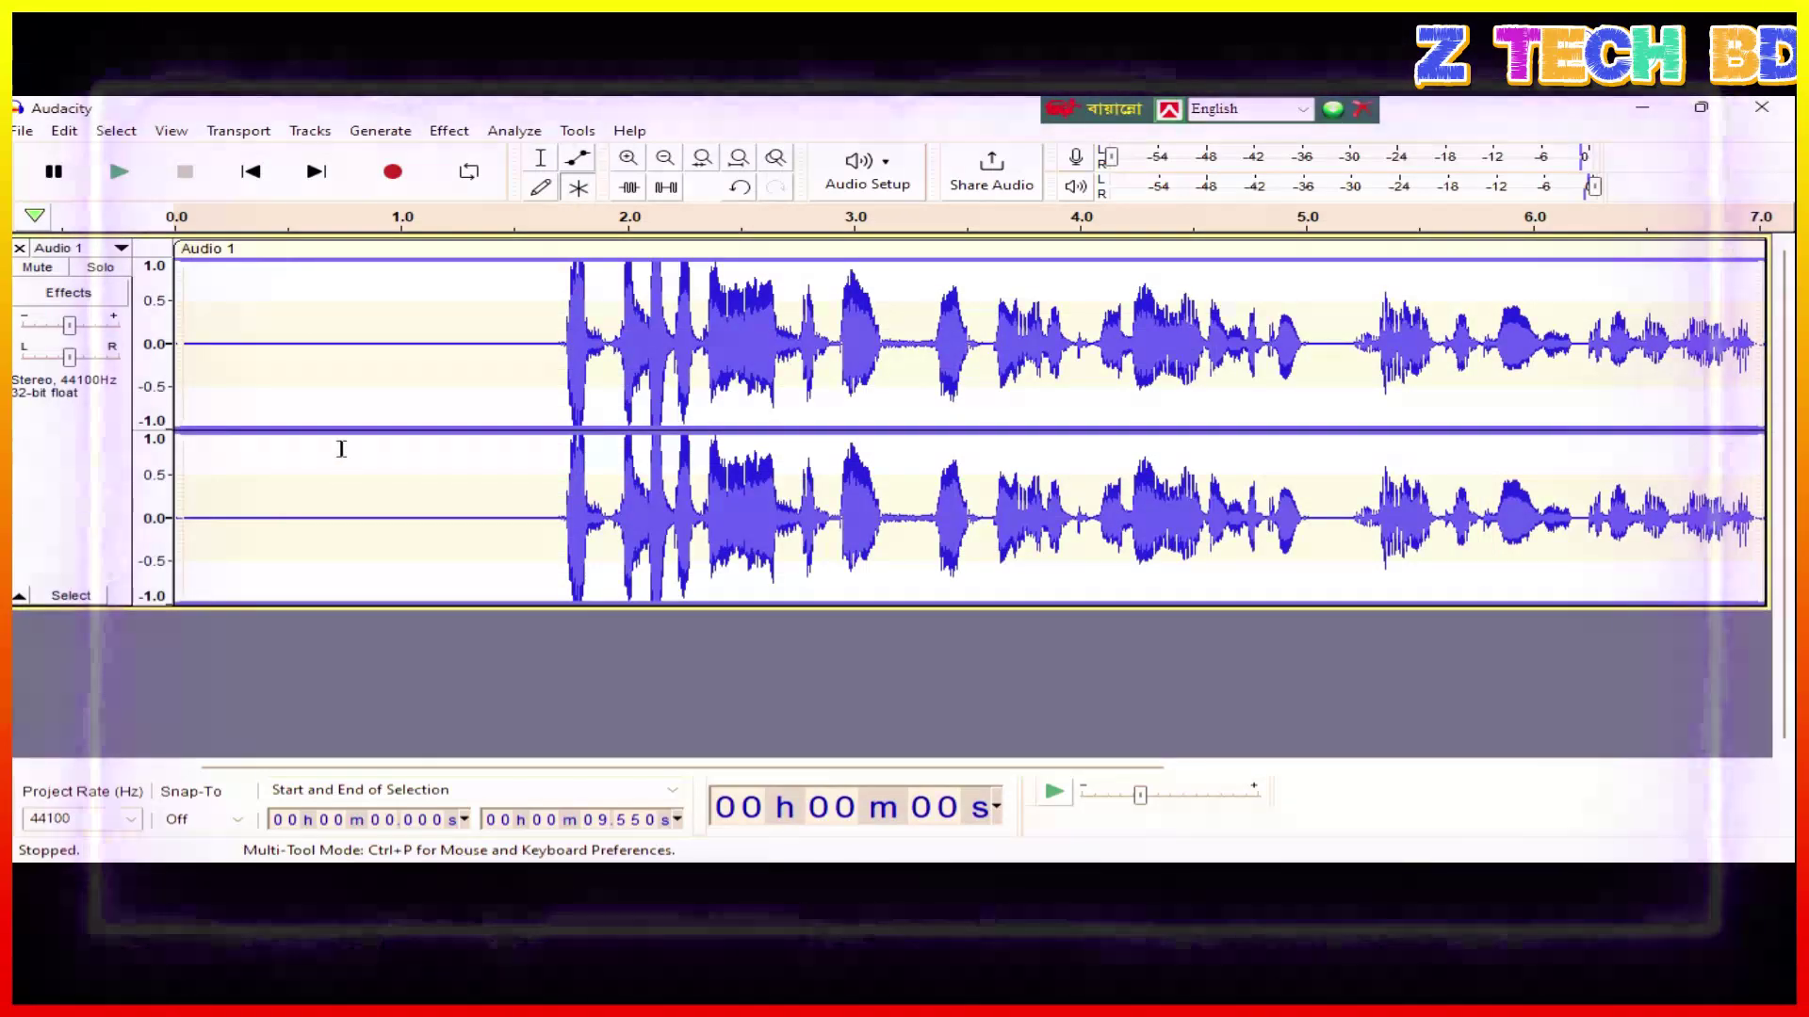
Apply the Compressor with threshold -12 dB, noise floor -40 dB, ratio 2:1, attack 0.20 s and release 1.0 s.
left_click(448, 130)
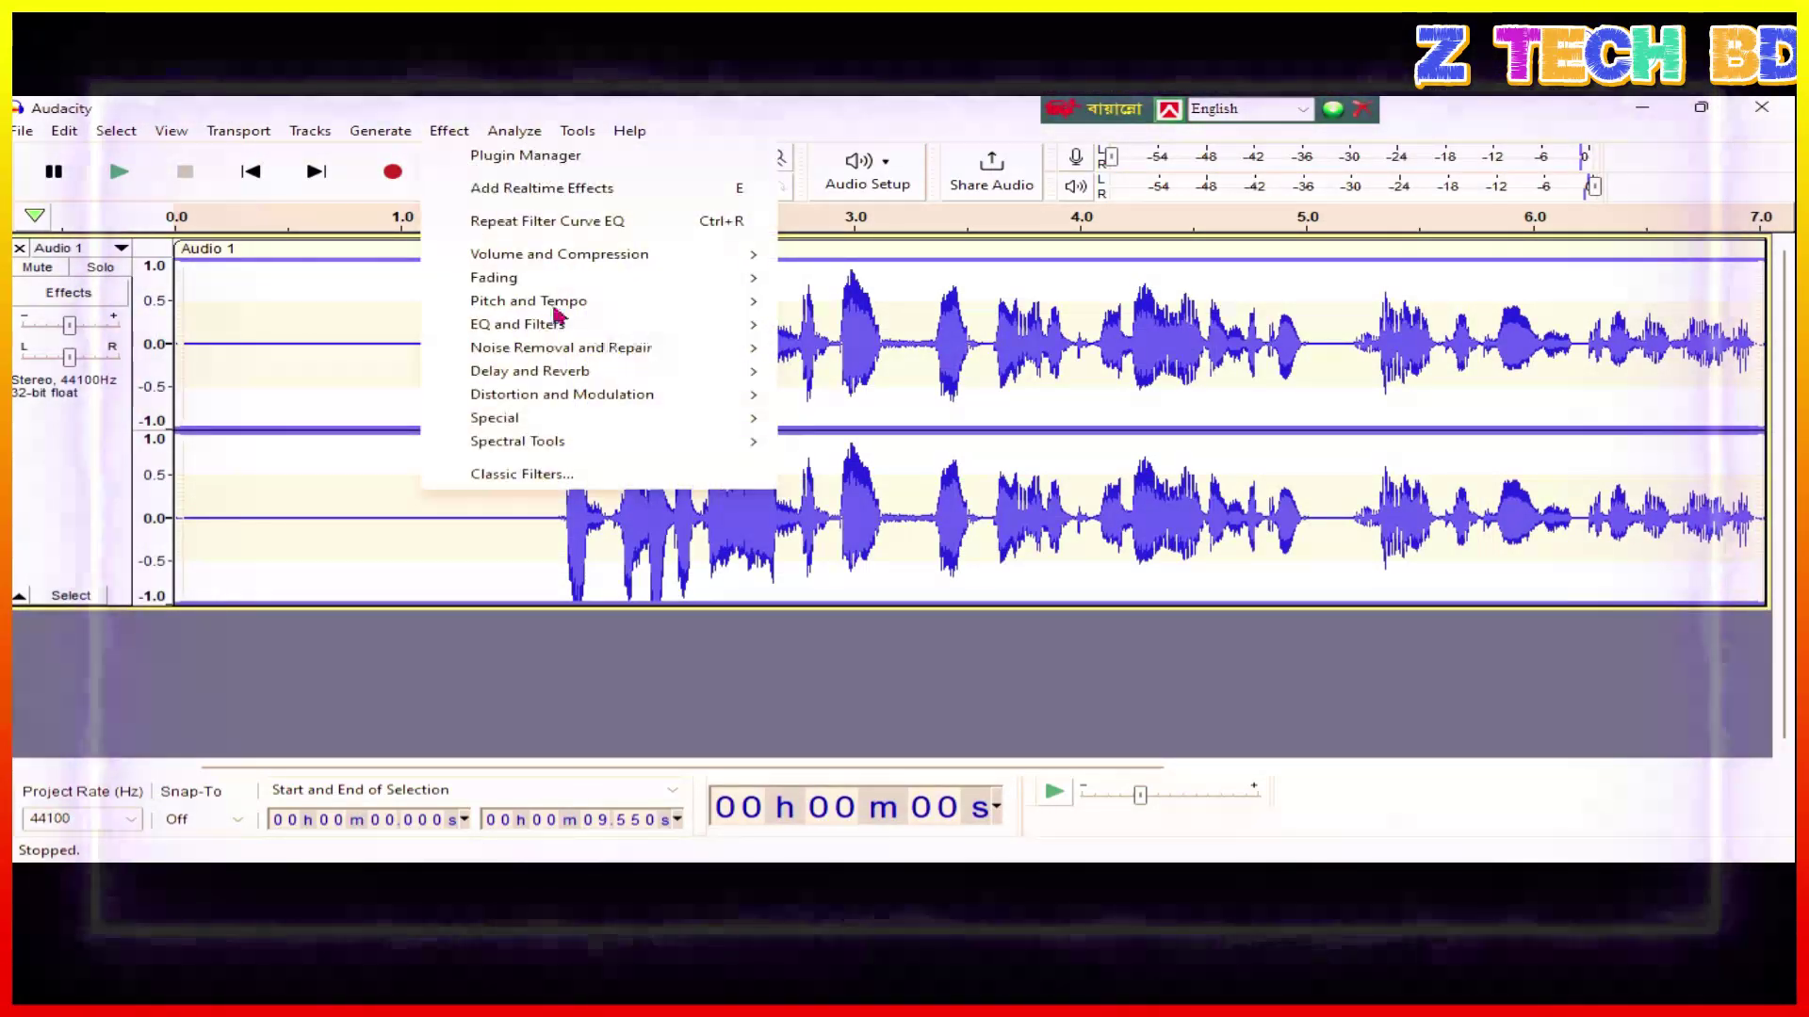
mouse_move(659, 254)
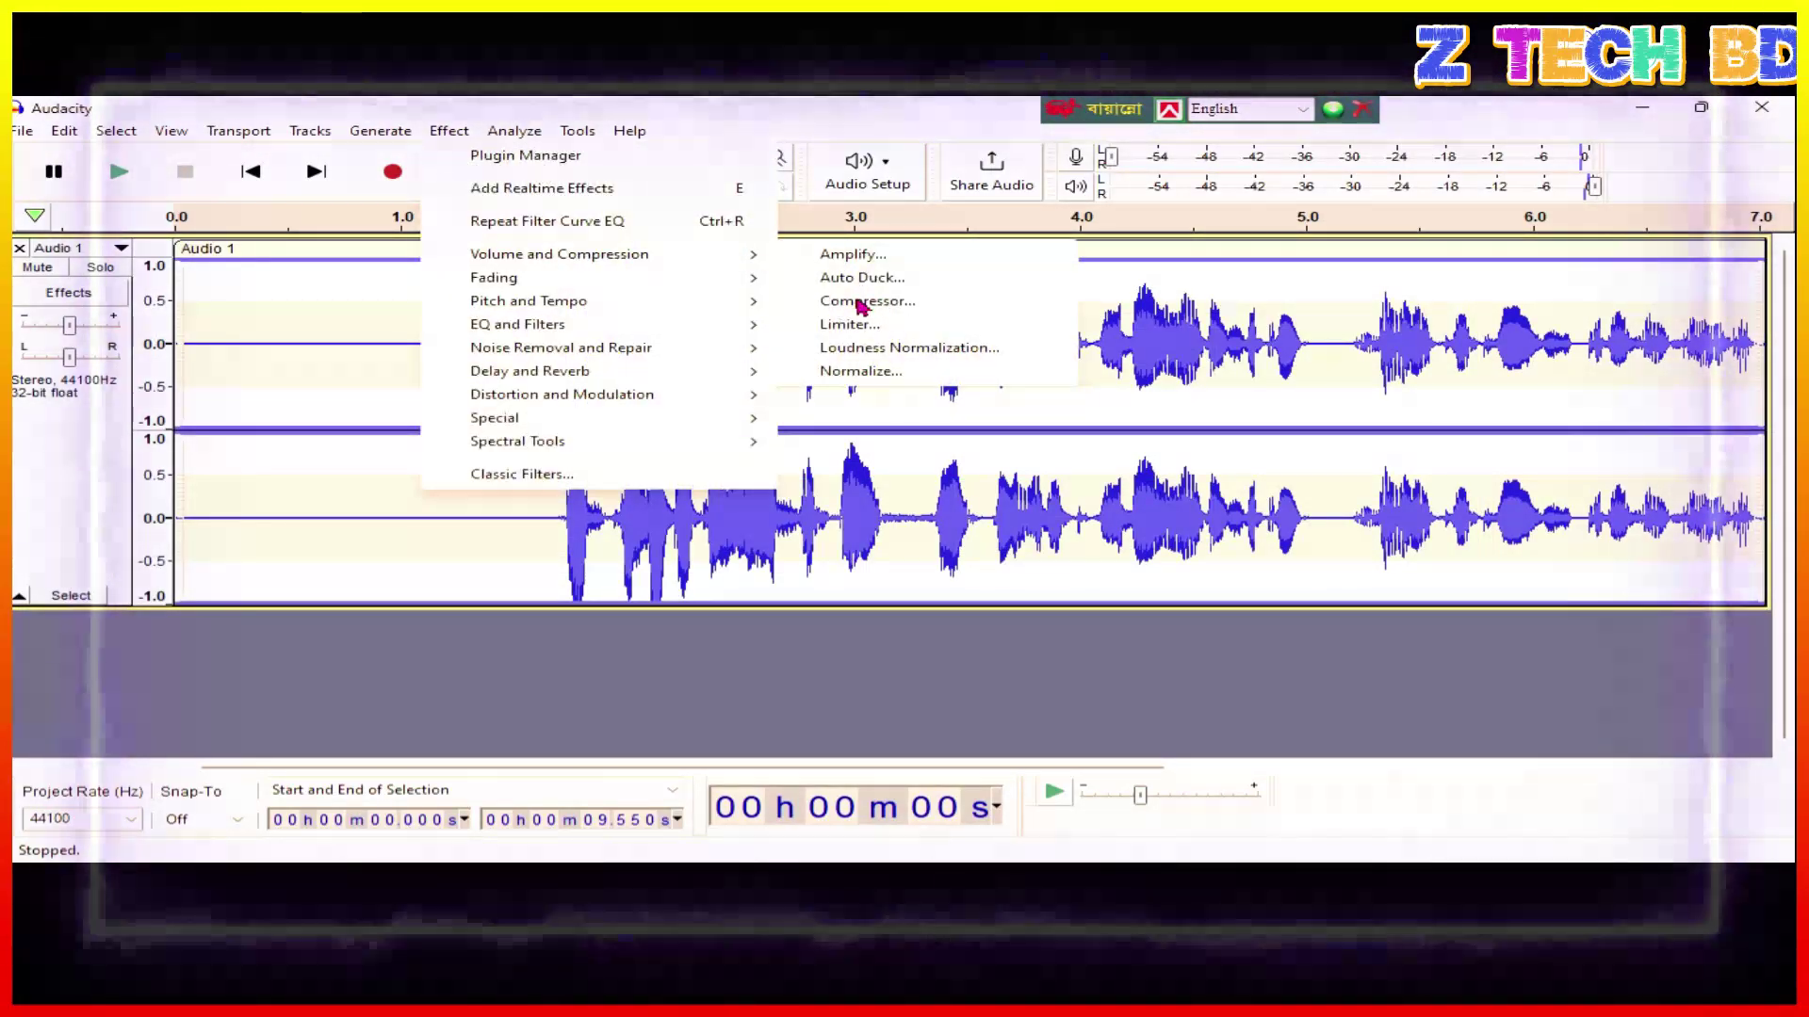
left_click(861, 302)
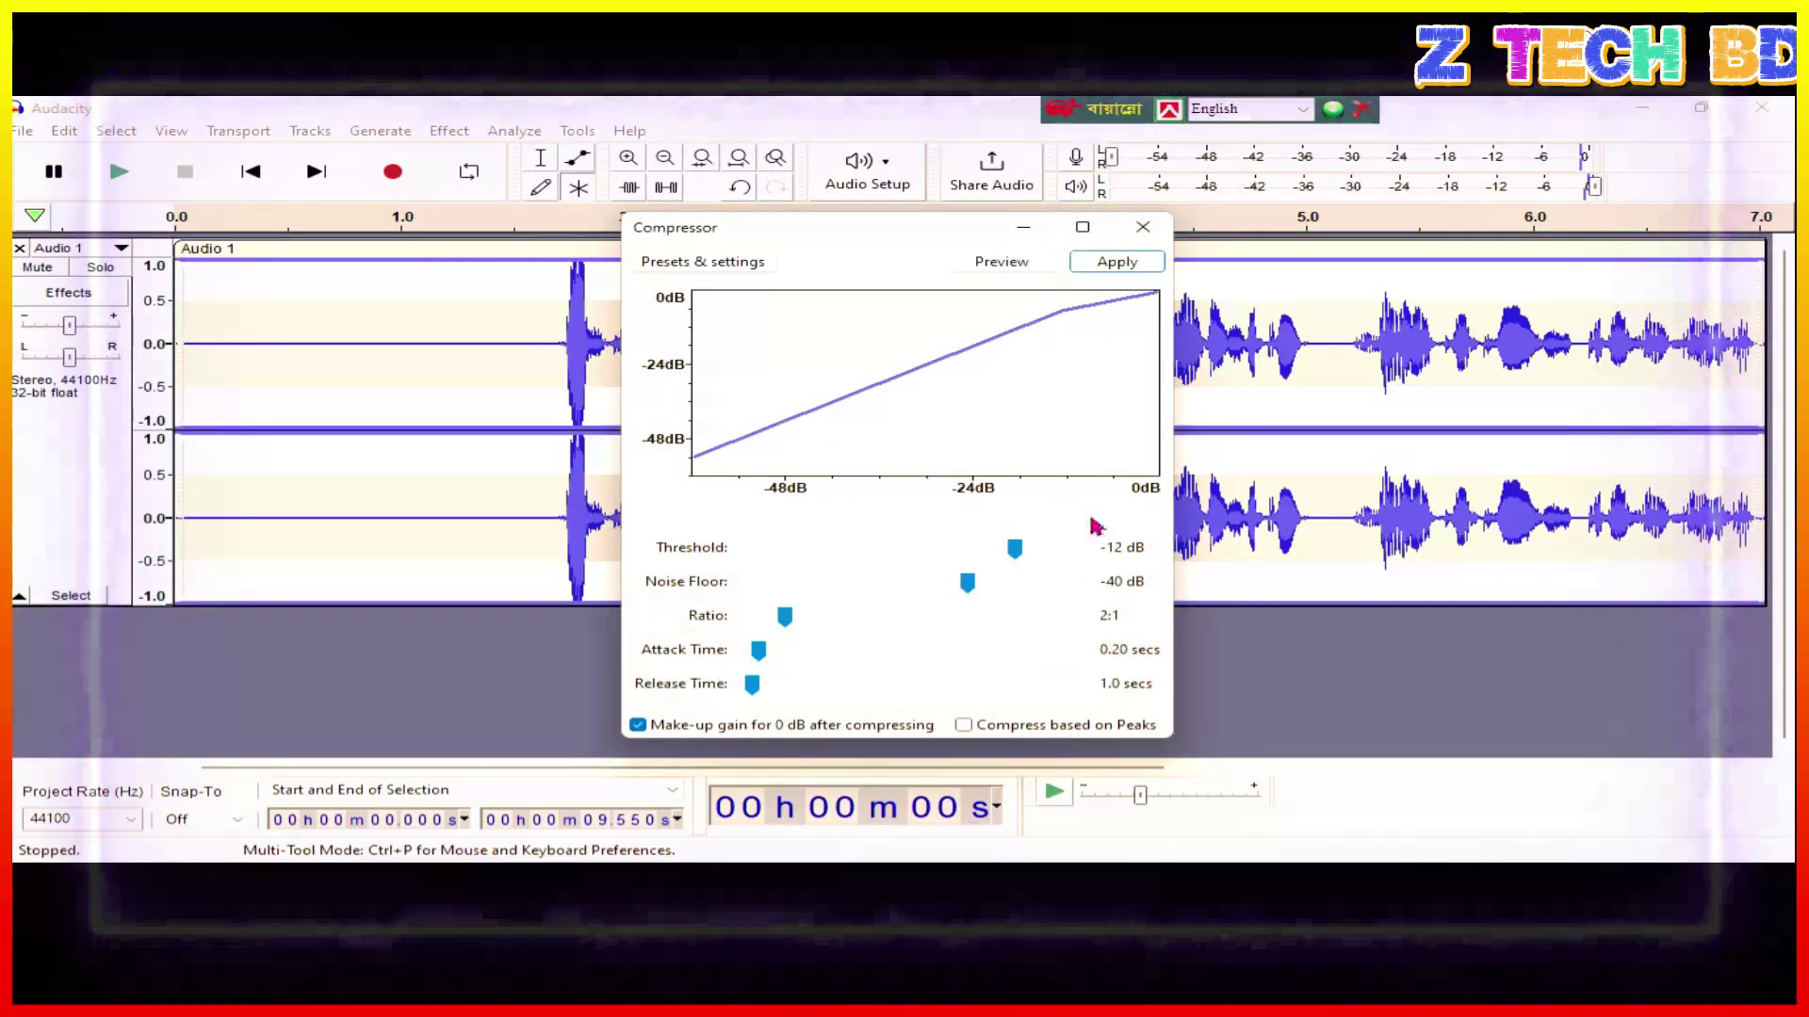
left_click(1117, 263)
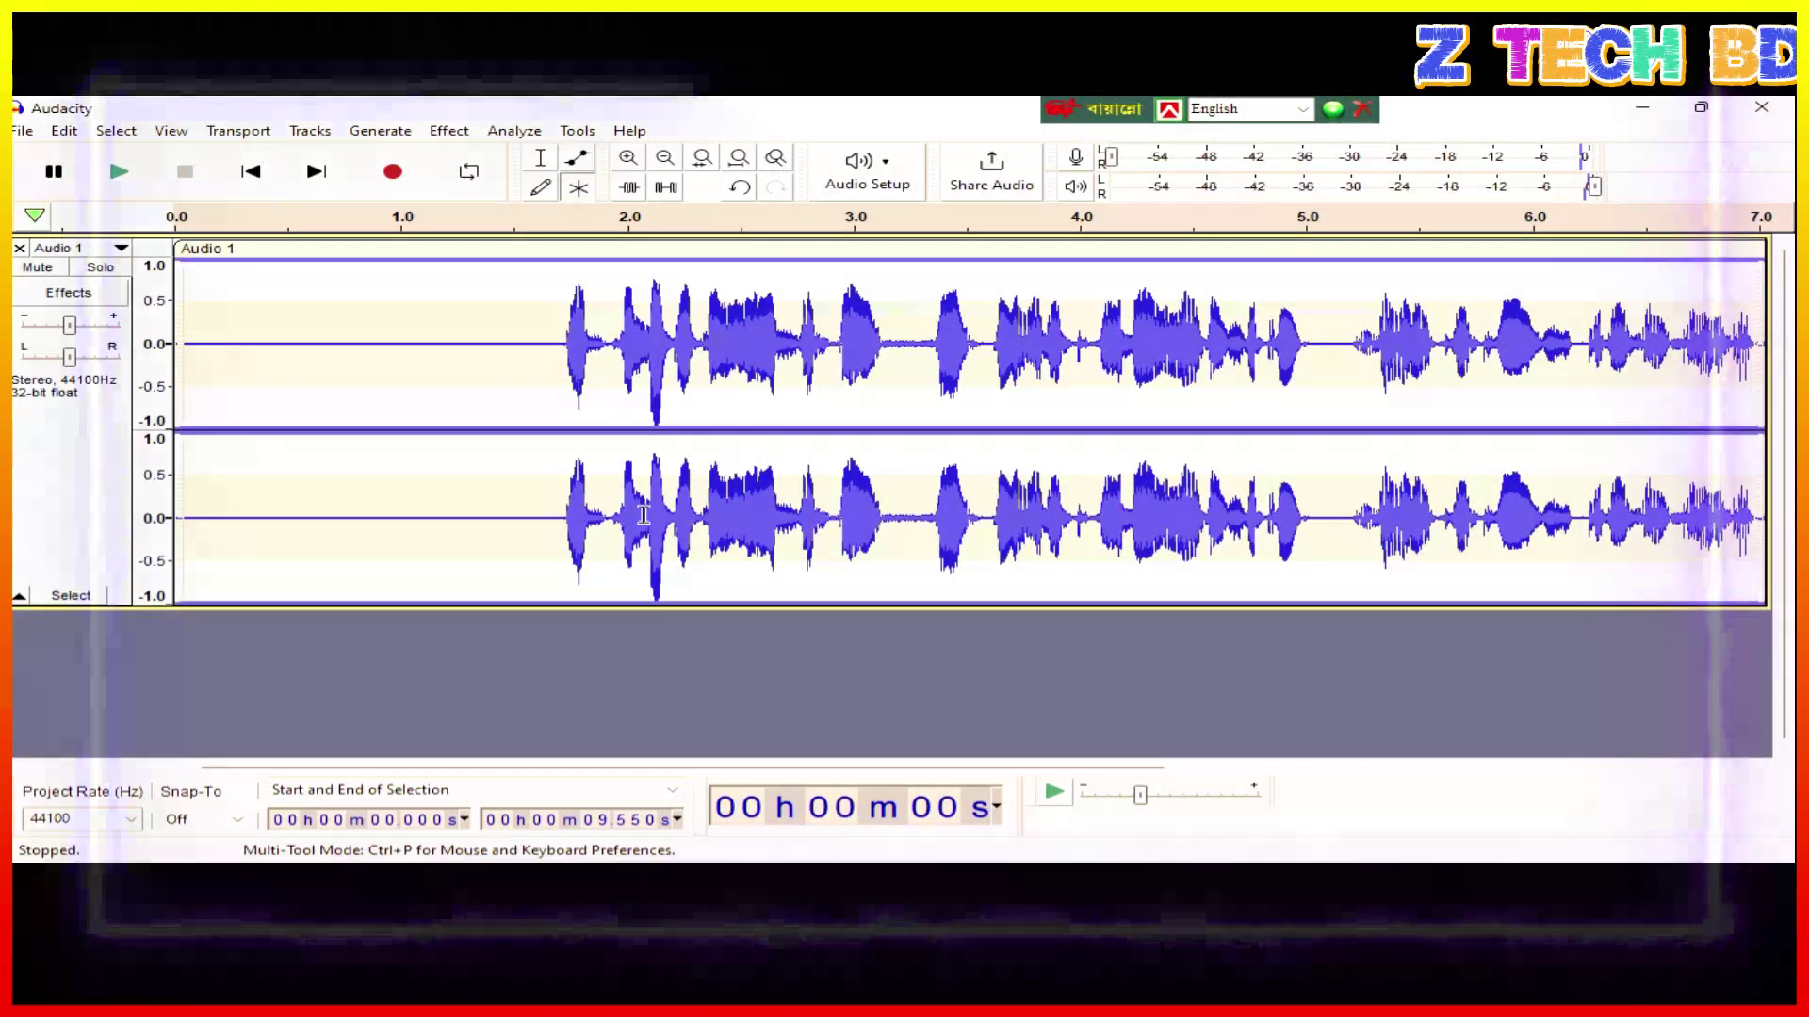
Apply the Limiter to the track with Hard Limit, 0 dB input gains, limit -3 dB, hold 10 ms and no make-up gain.
left_click(515, 131)
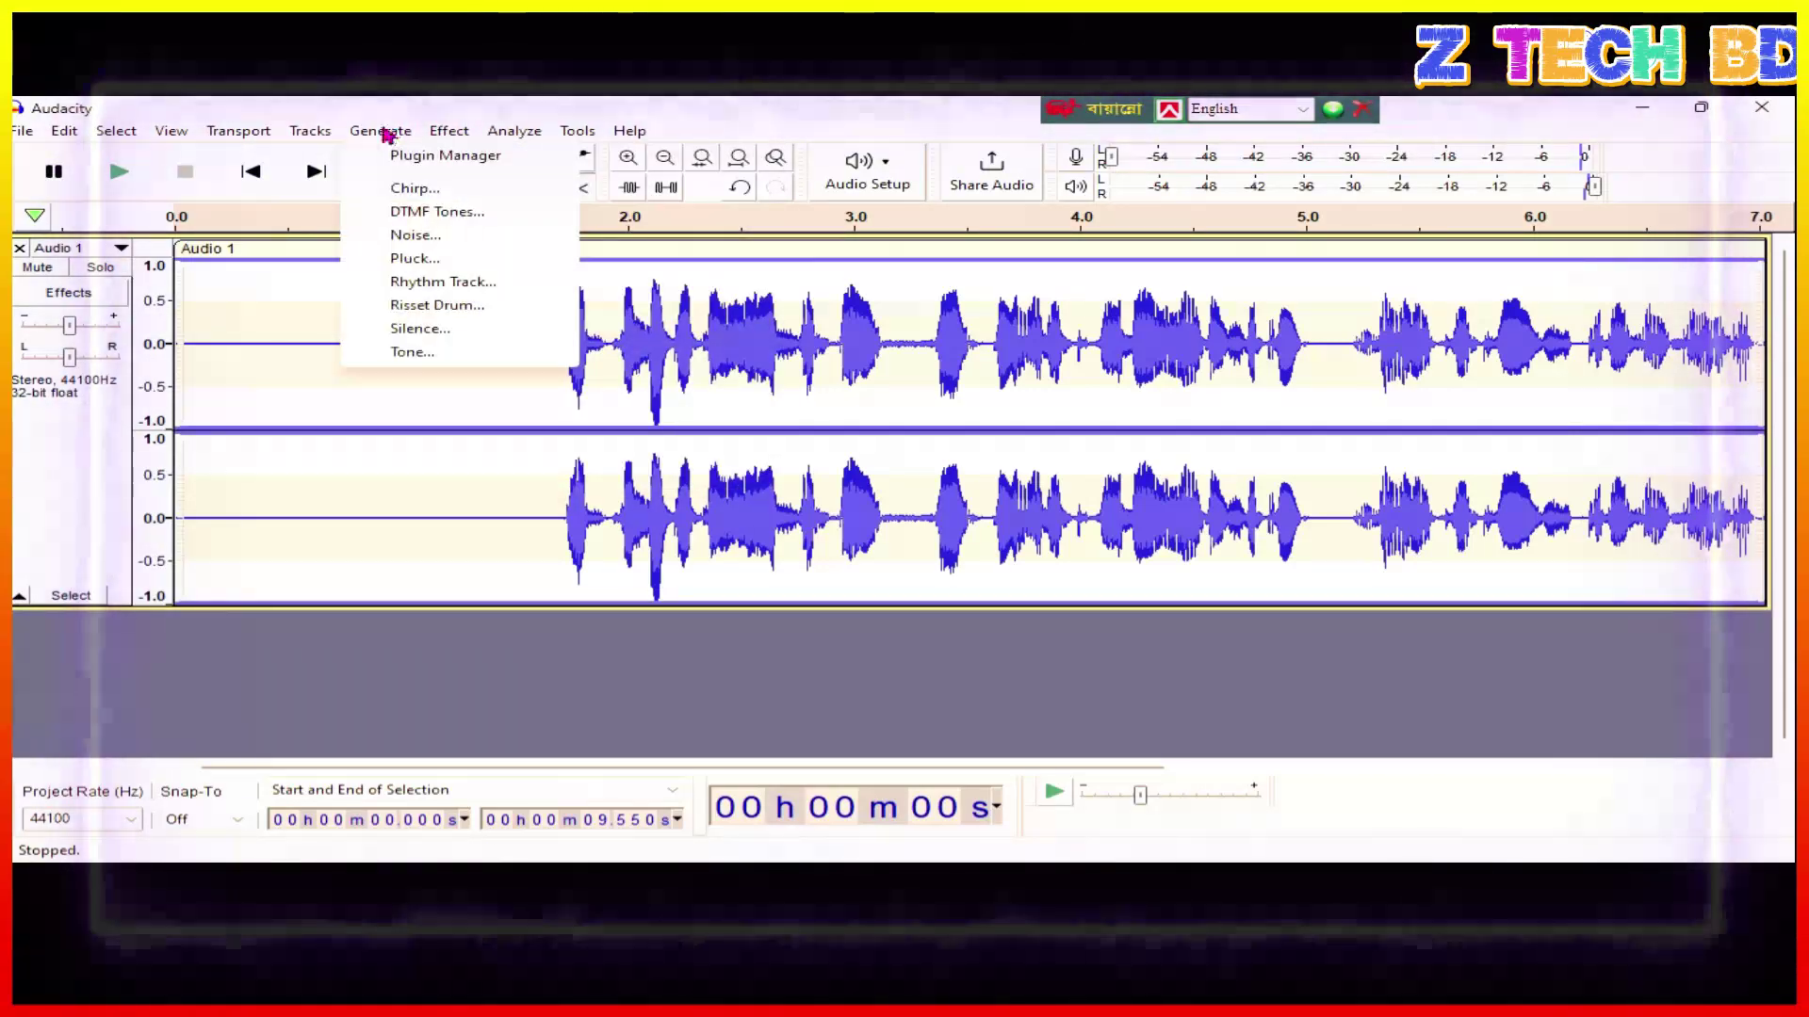
mouse_move(459, 133)
mouse_move(743, 252)
left_click(831, 330)
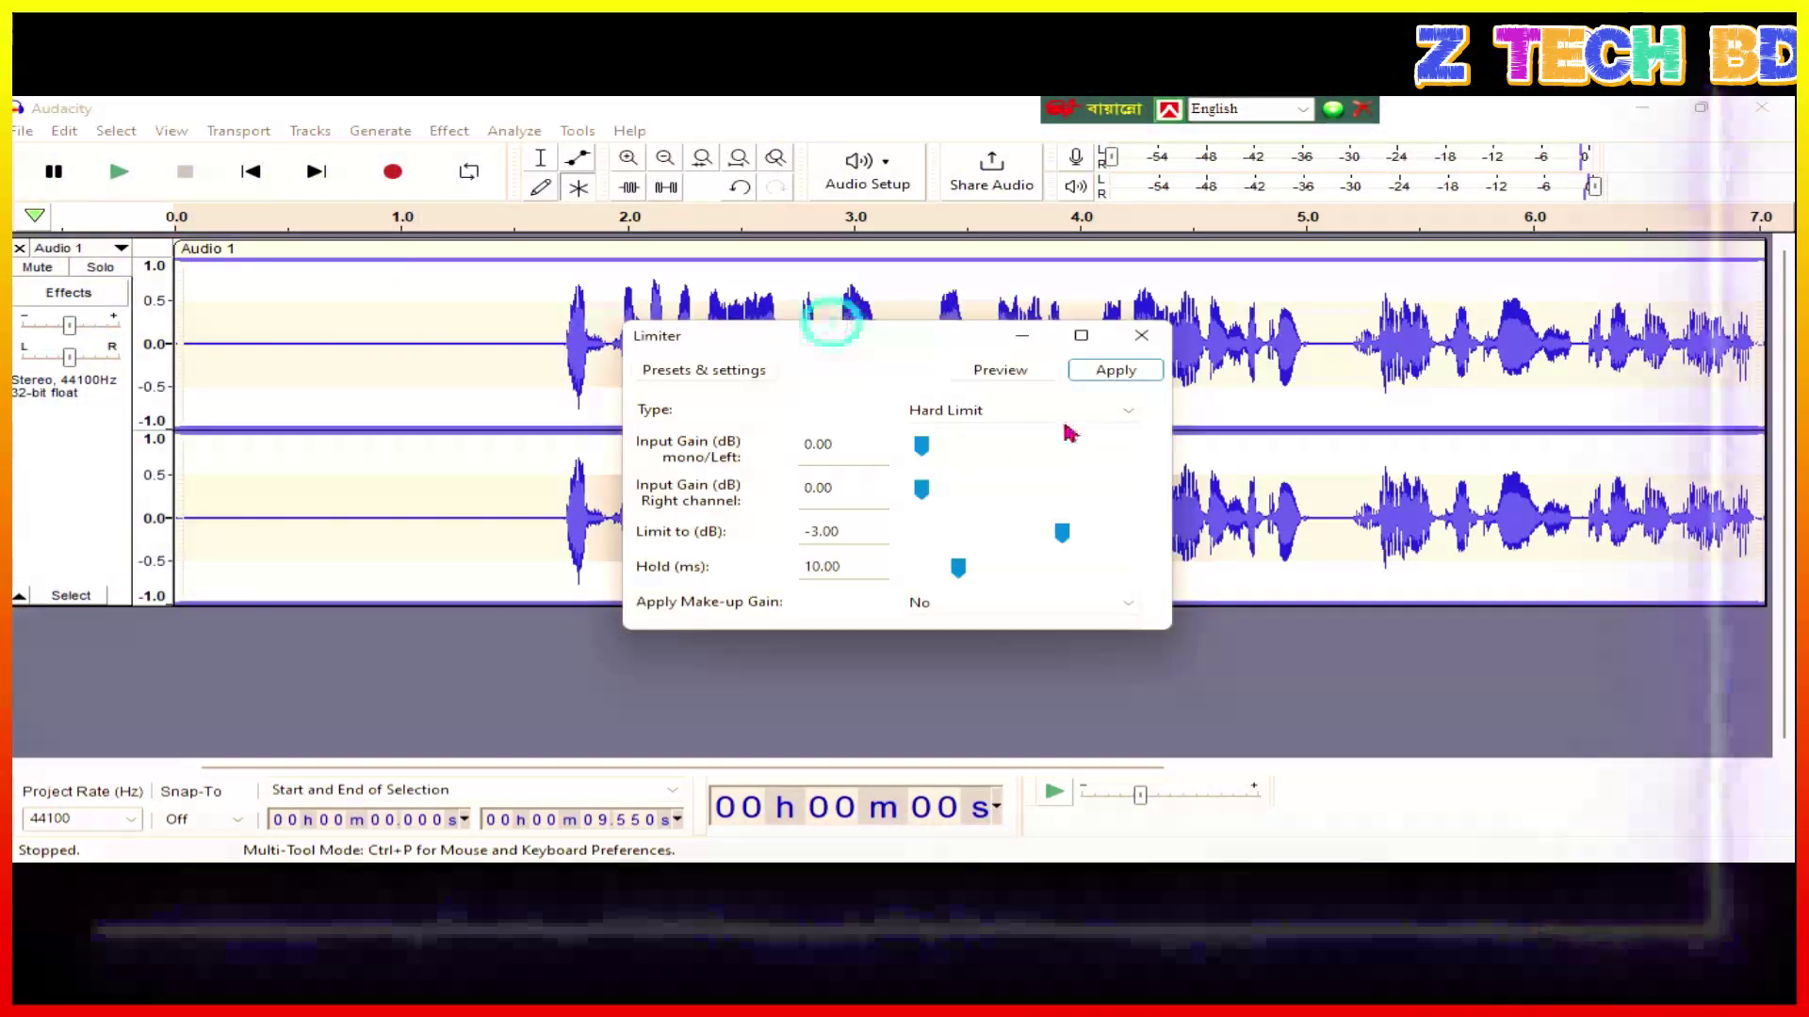
left_click(1094, 406)
left_click(947, 451)
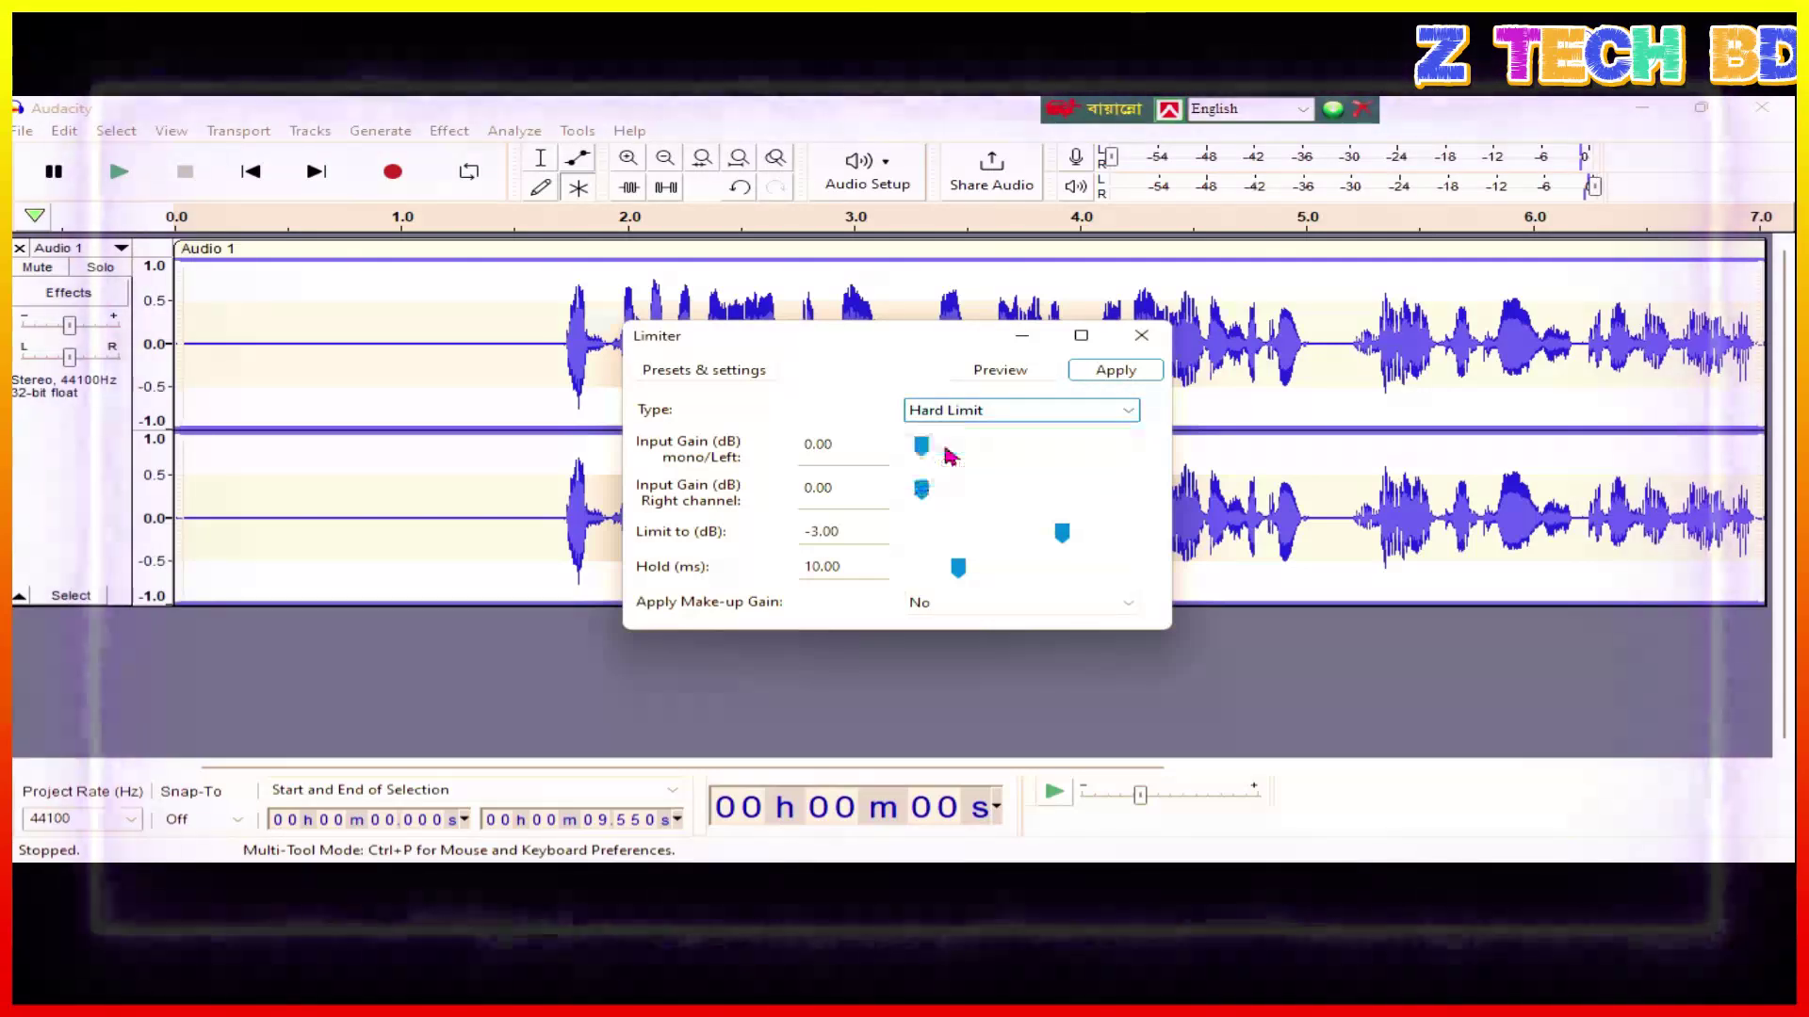
left_click(1116, 370)
Normalize the track to a peak amplitude of -1.0 dB with DC offset removal.
left_click(448, 131)
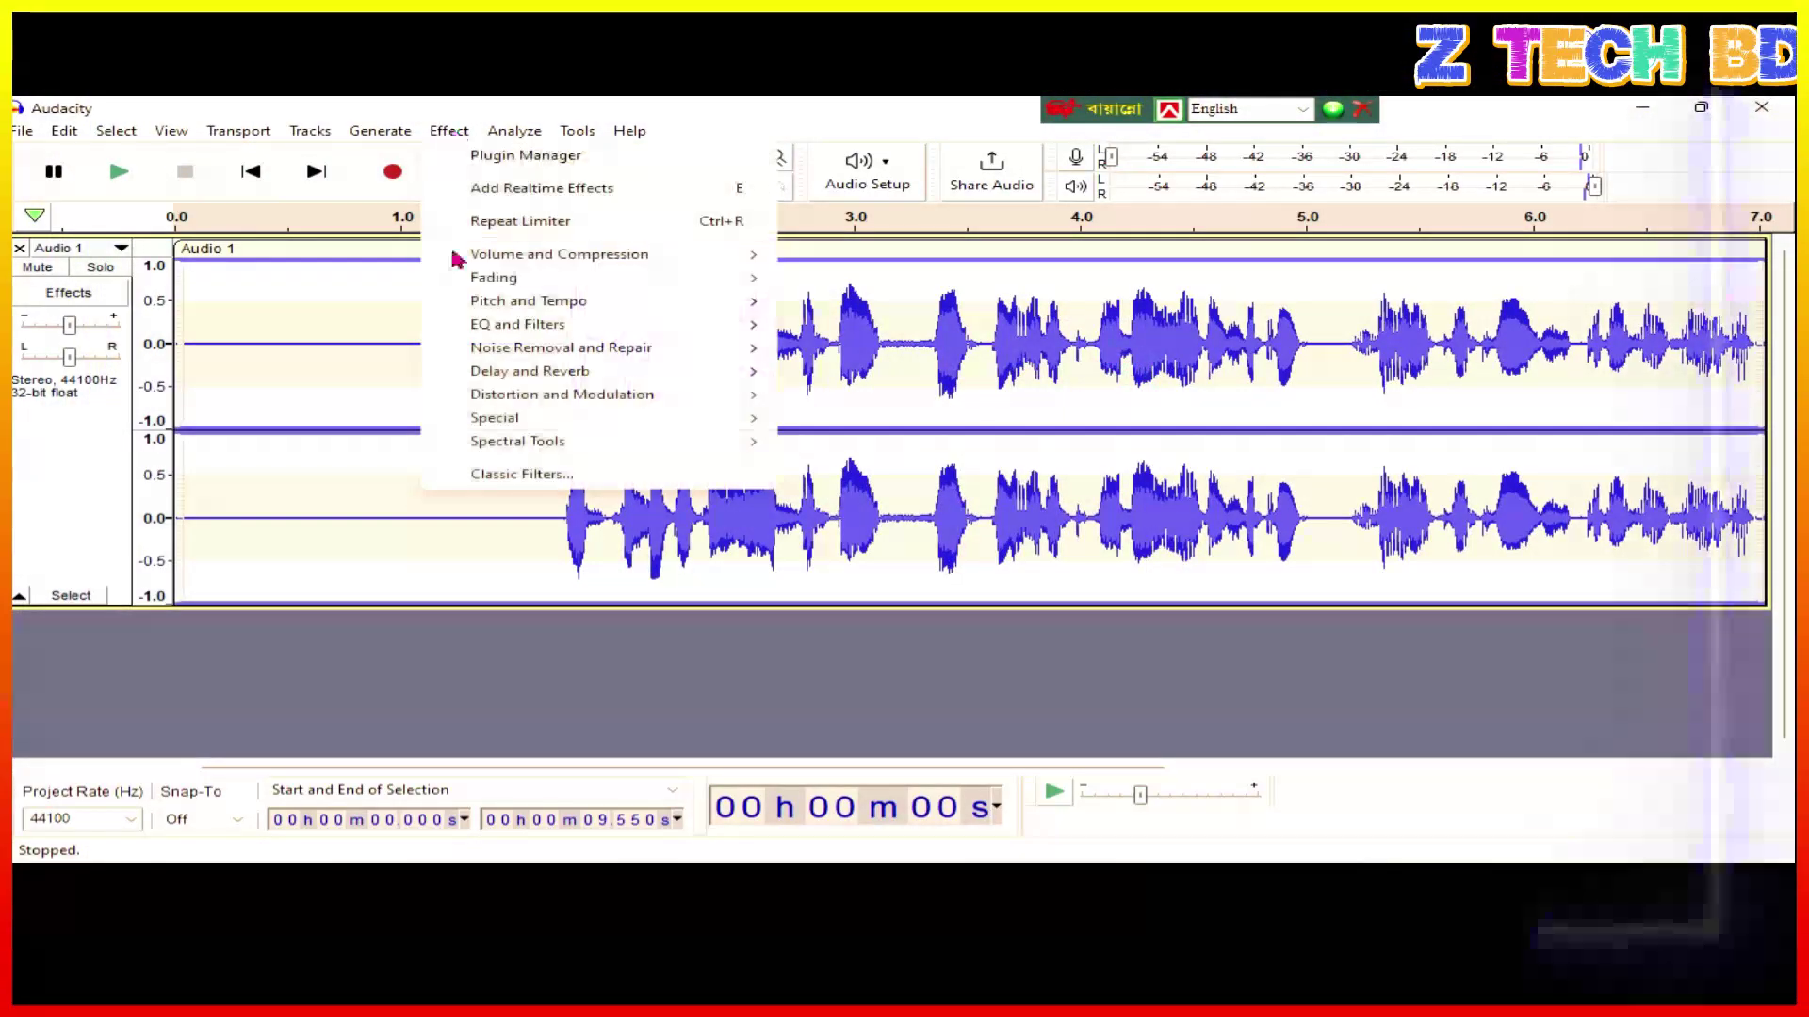
mouse_move(755, 256)
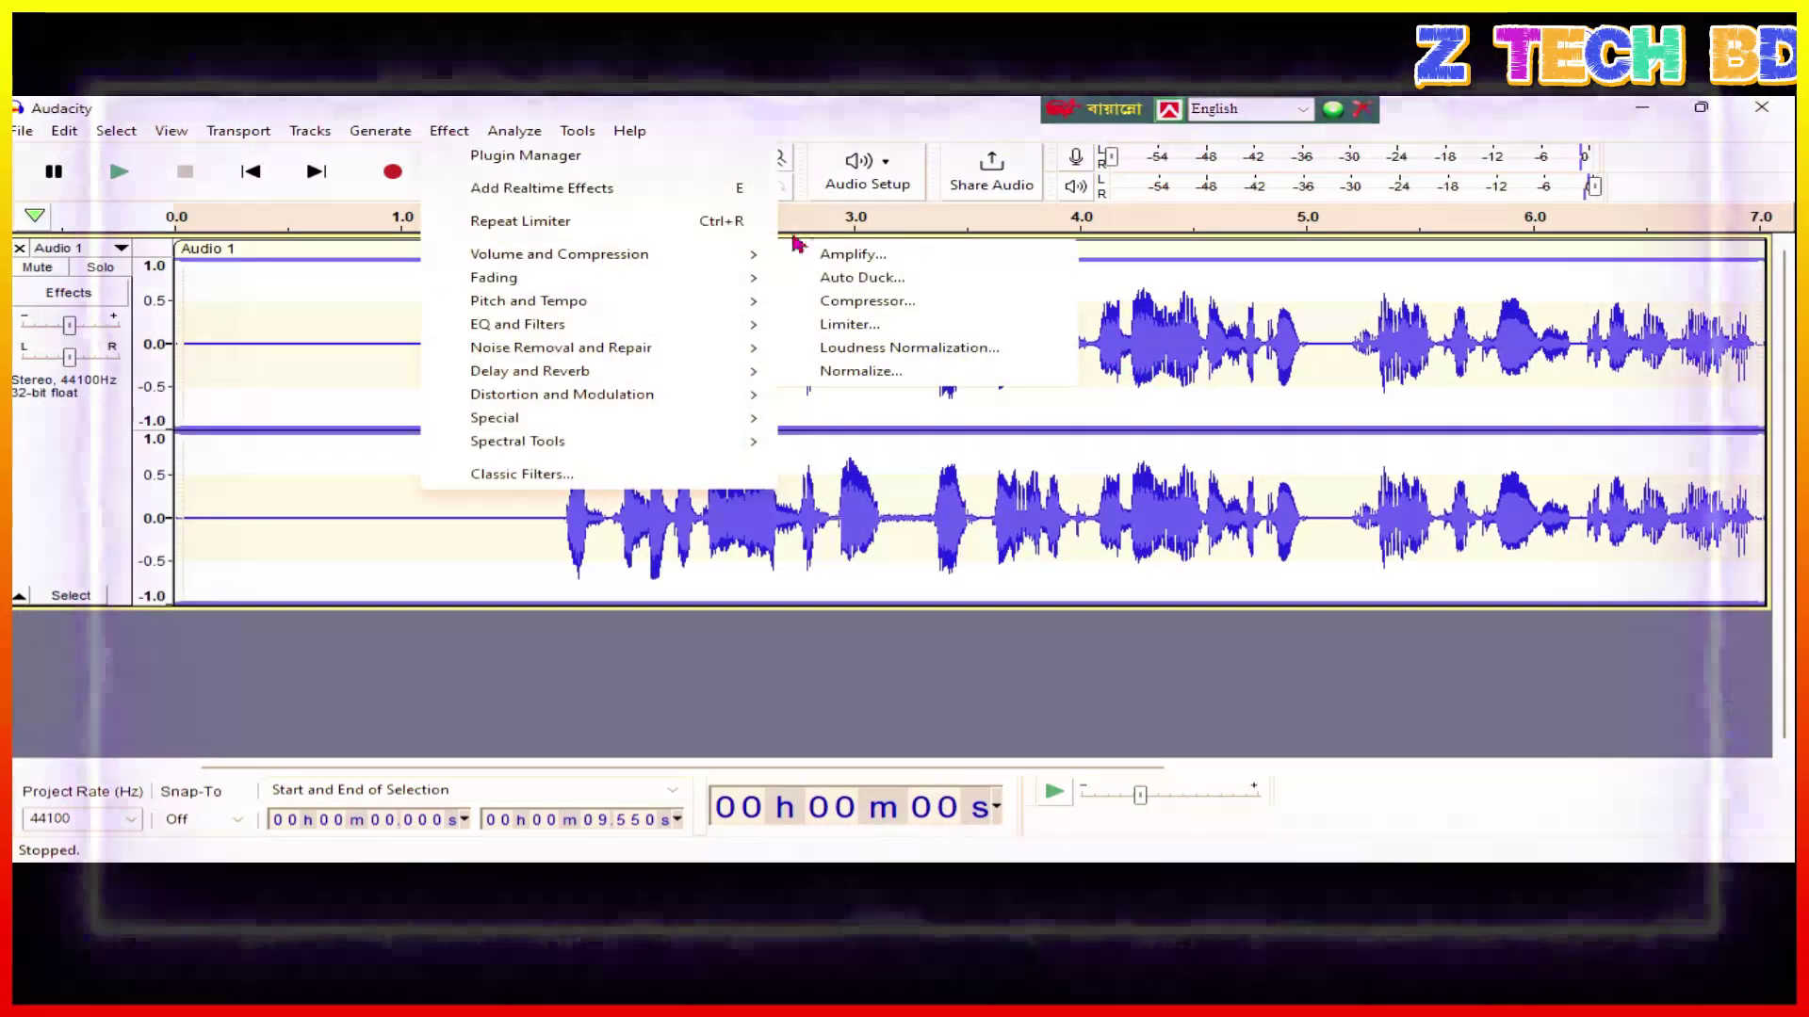
left_click(860, 375)
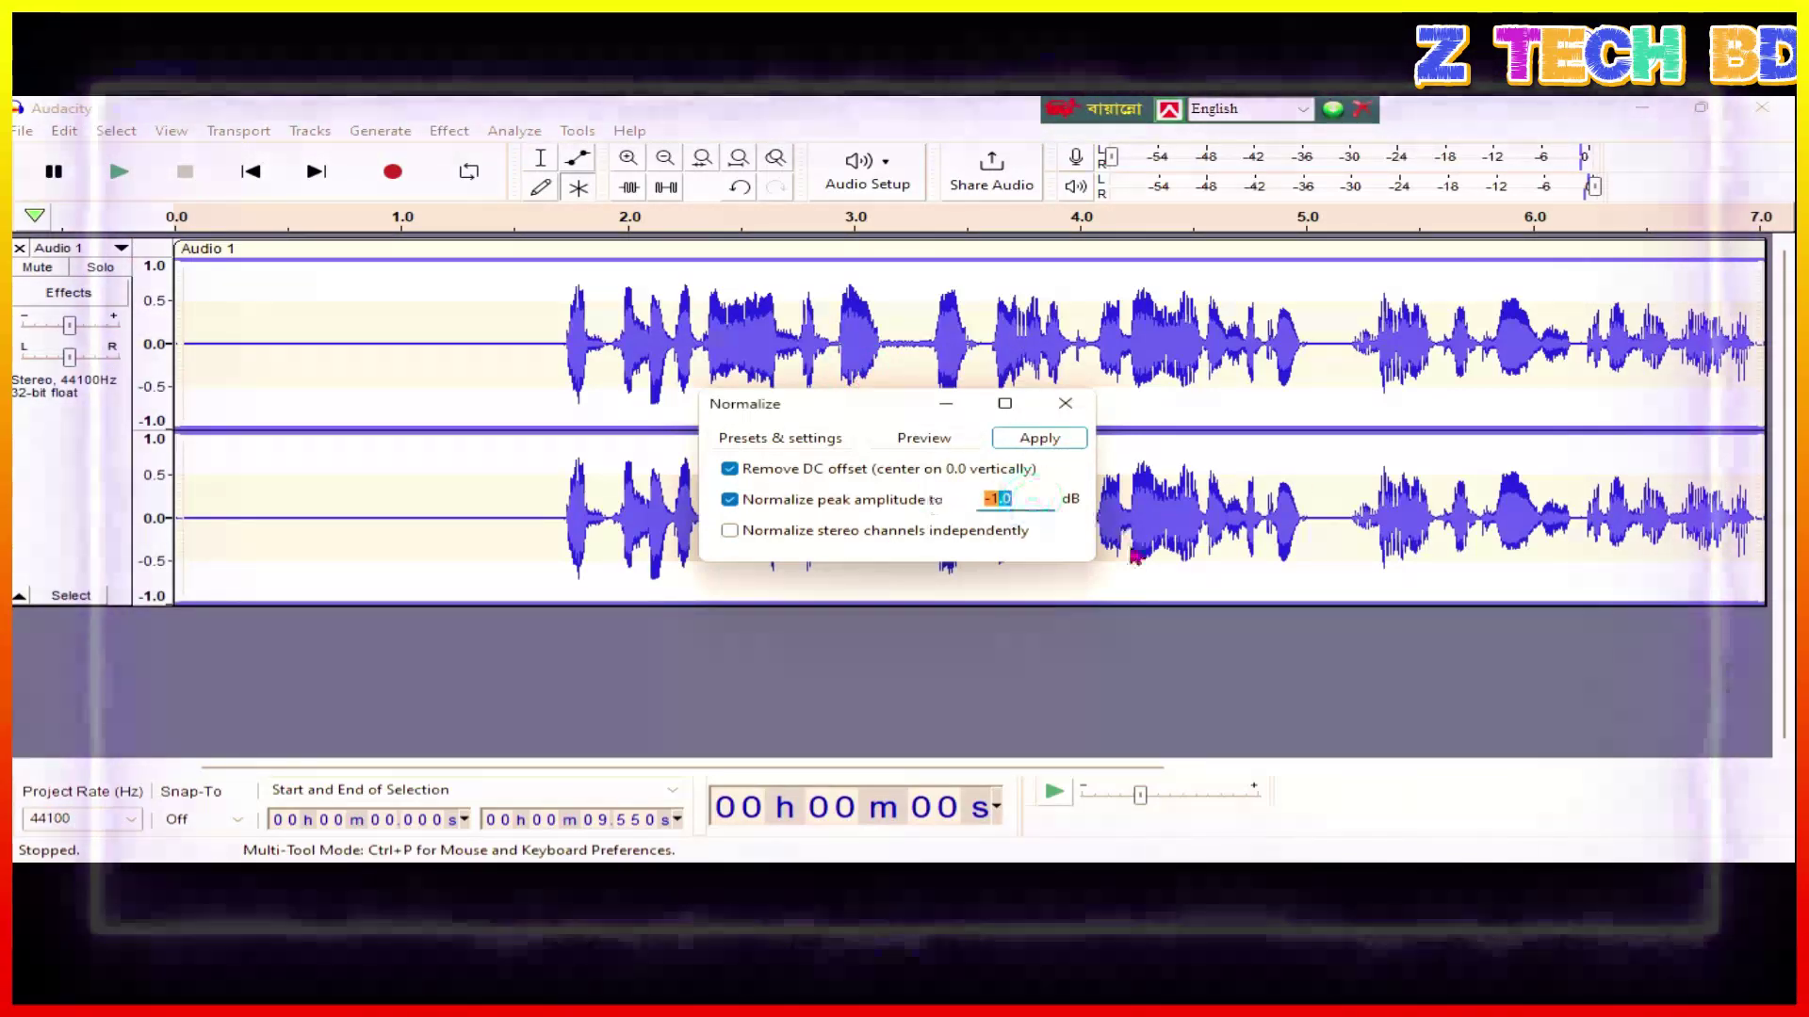
left_click(1039, 438)
Apply Echo to the track with a delay time of 0.3 seconds and a decay factor of 0.2.
left_click(451, 131)
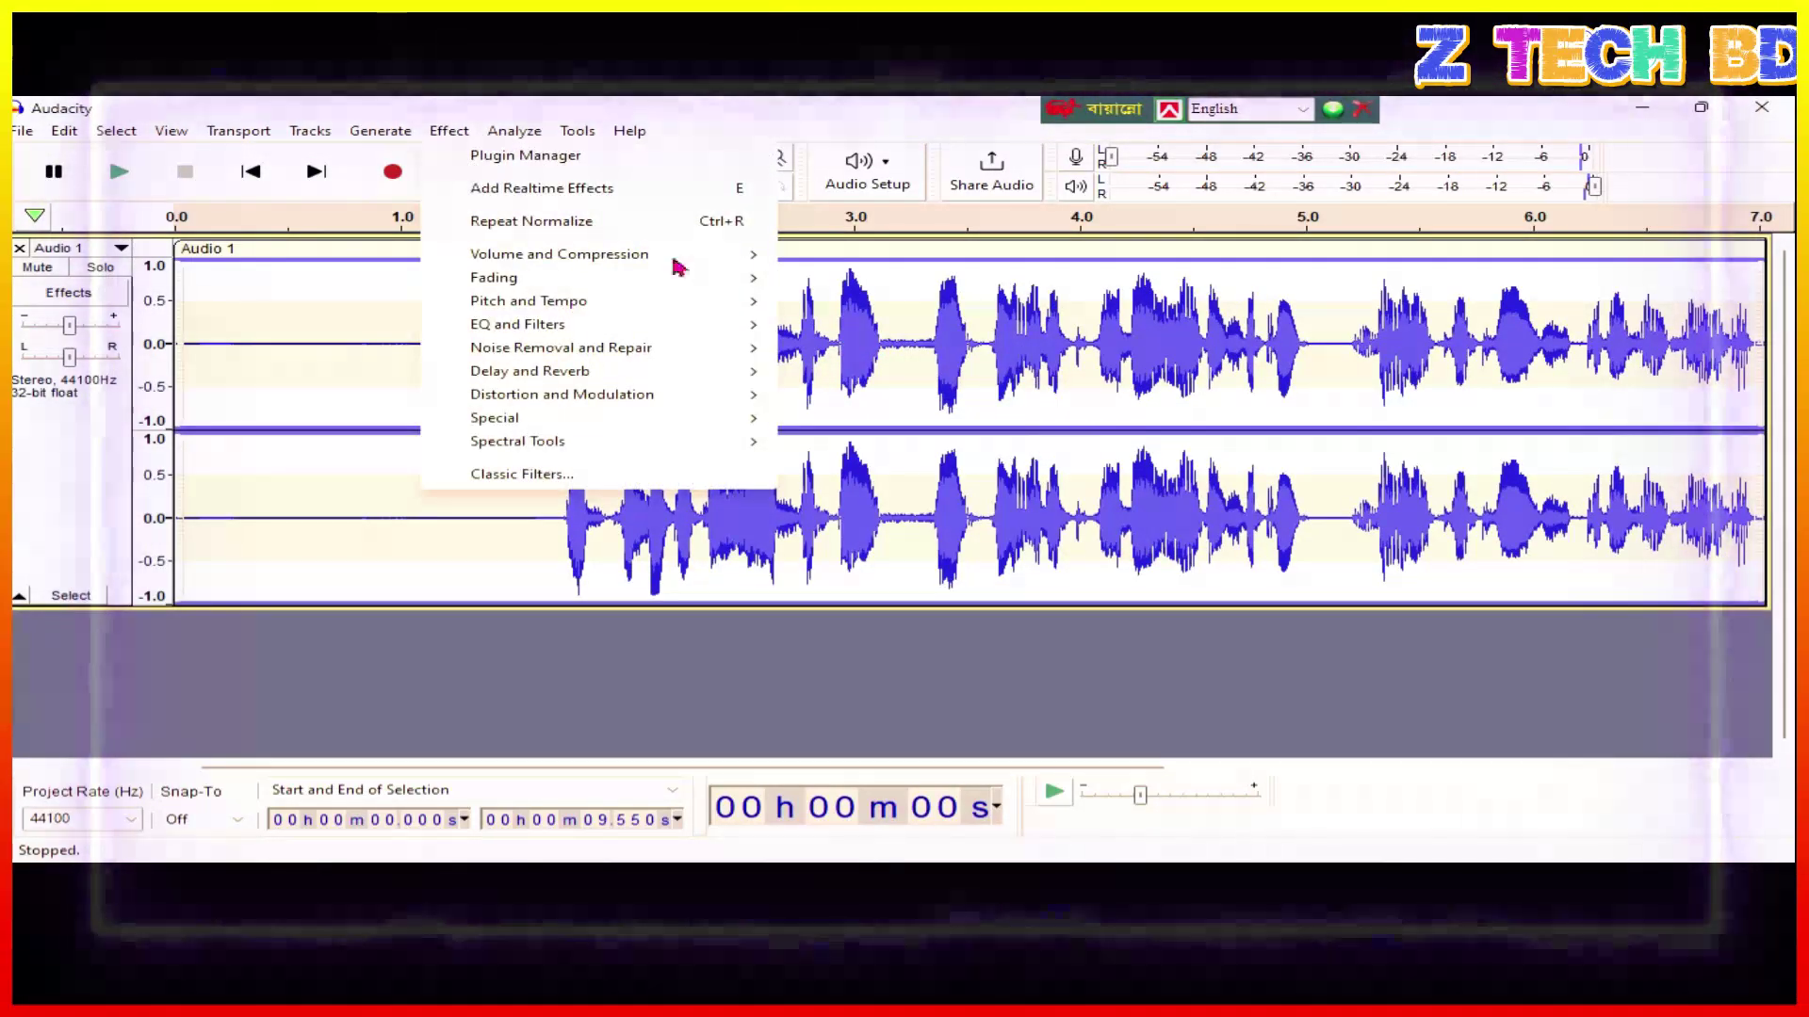
mouse_move(710, 257)
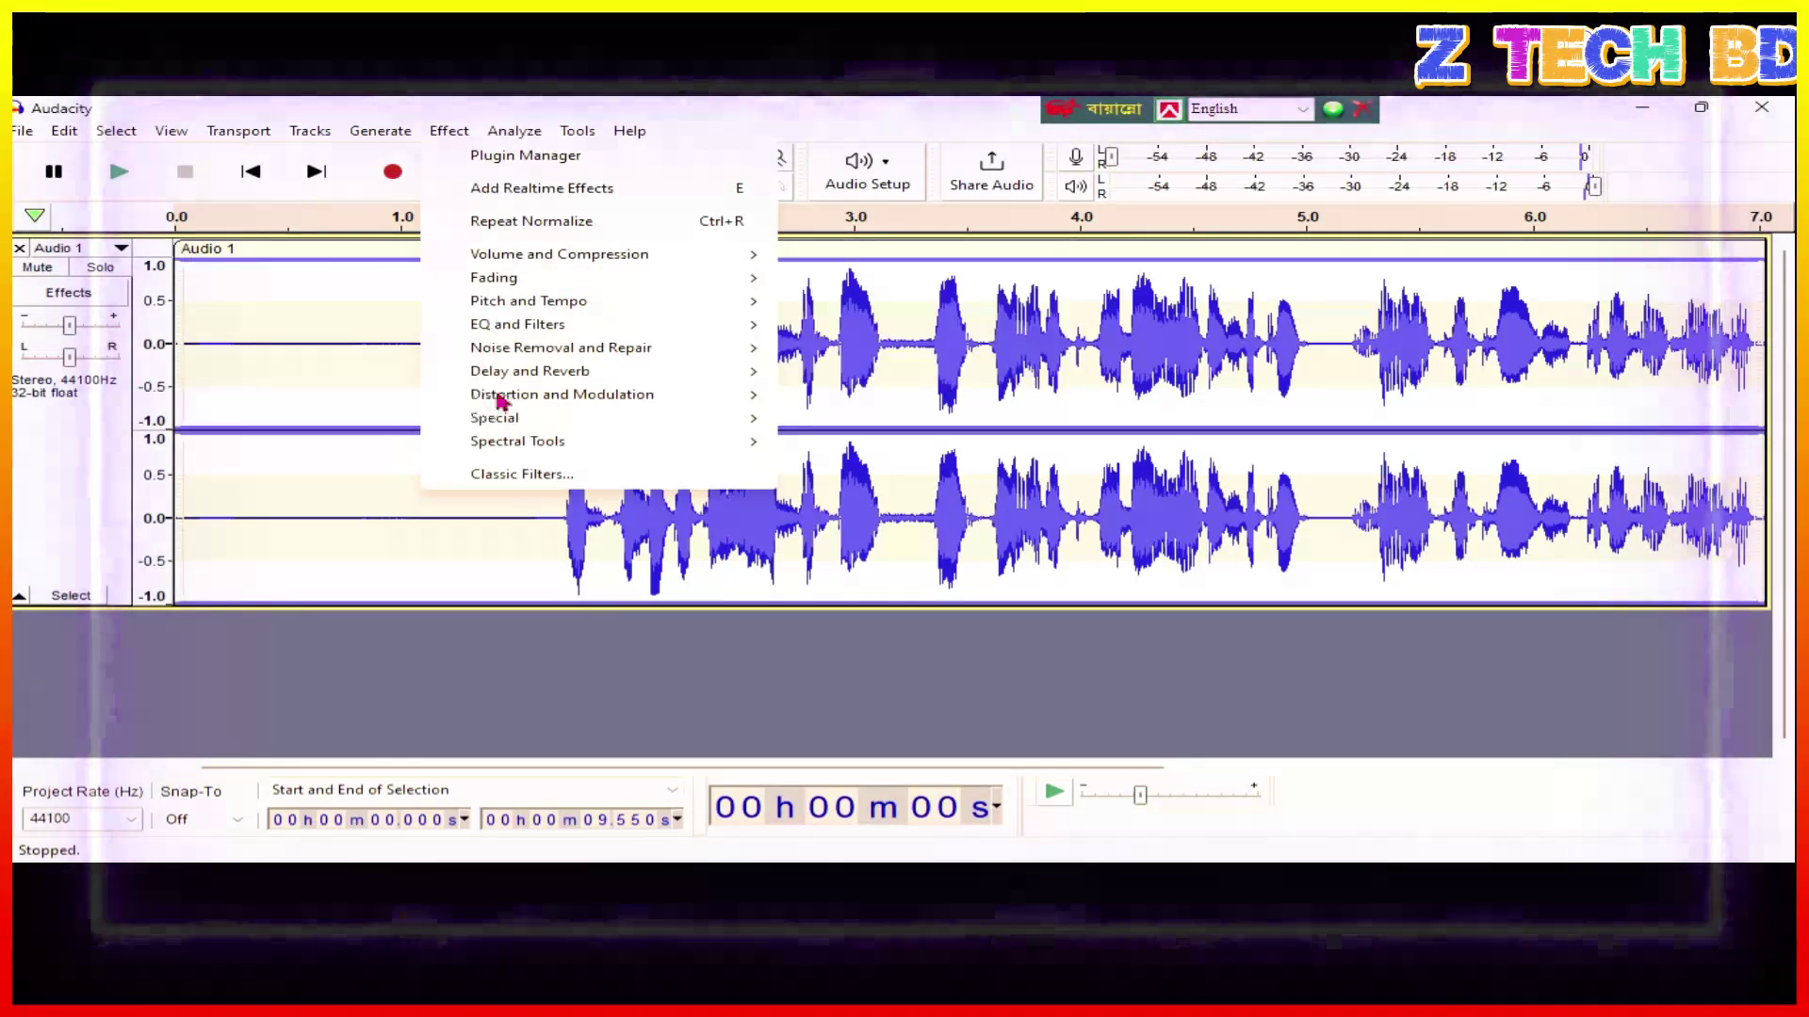
mouse_move(560, 374)
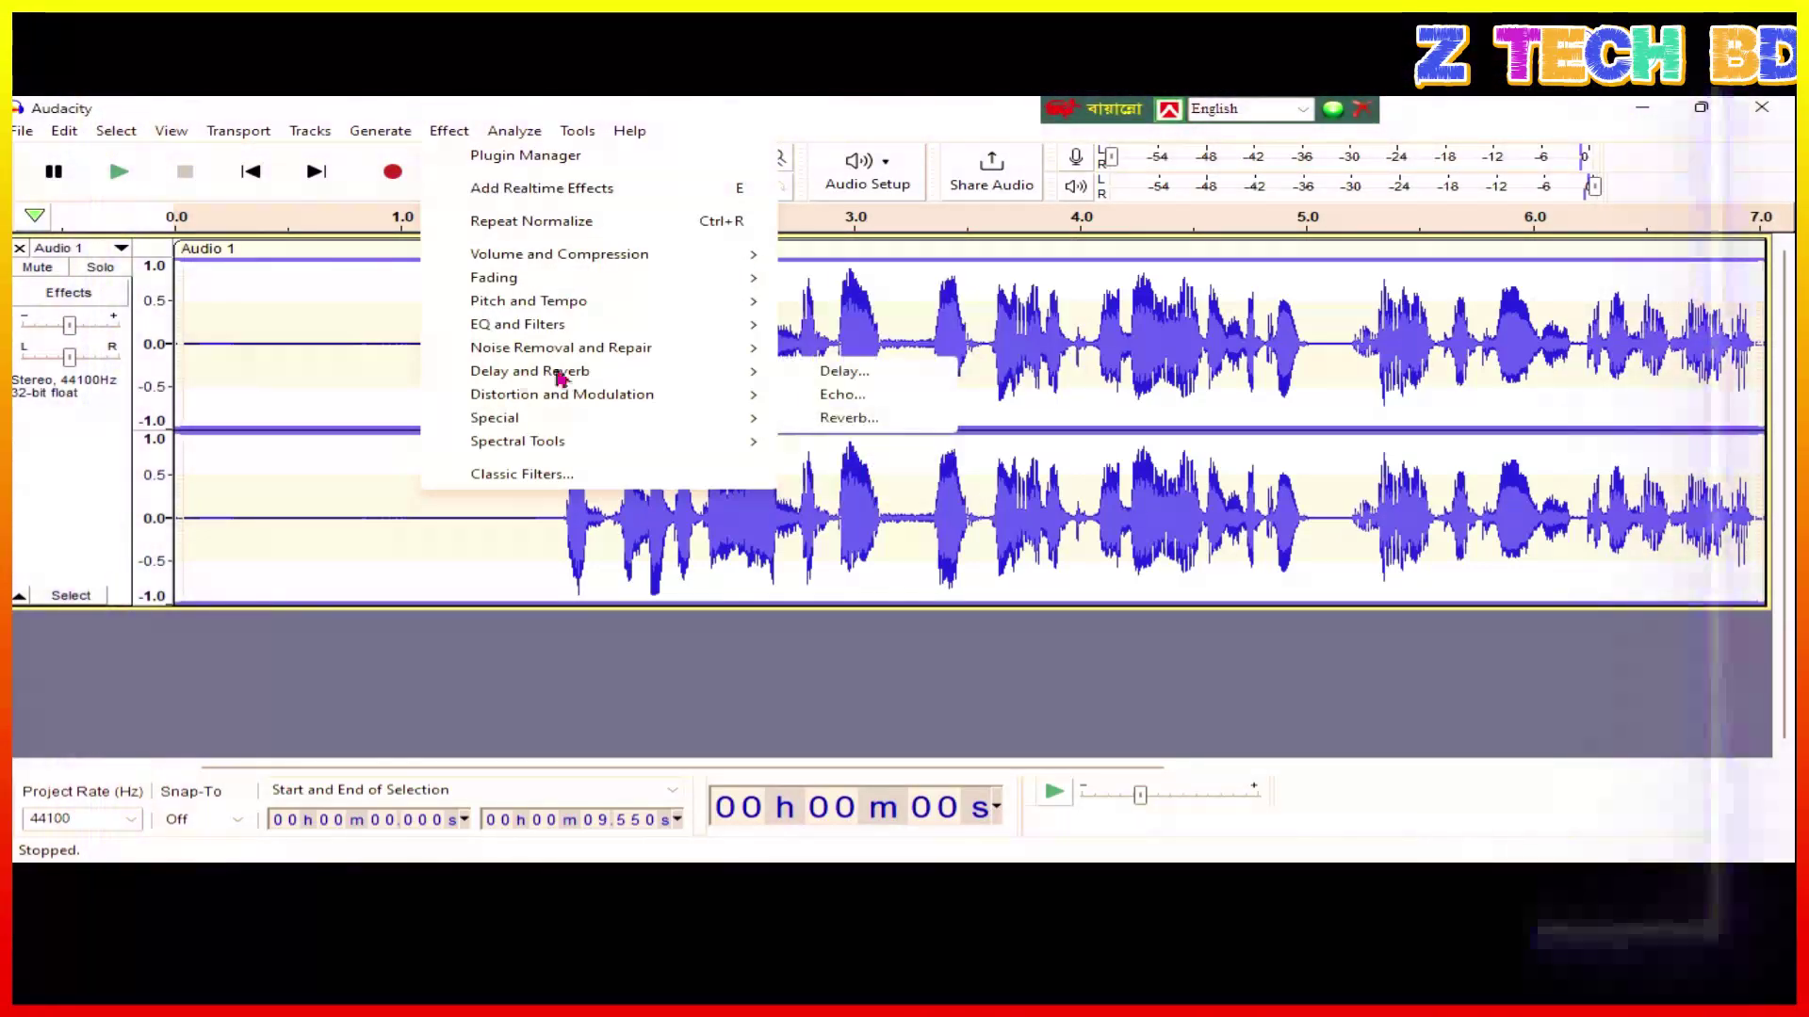
left_click(829, 395)
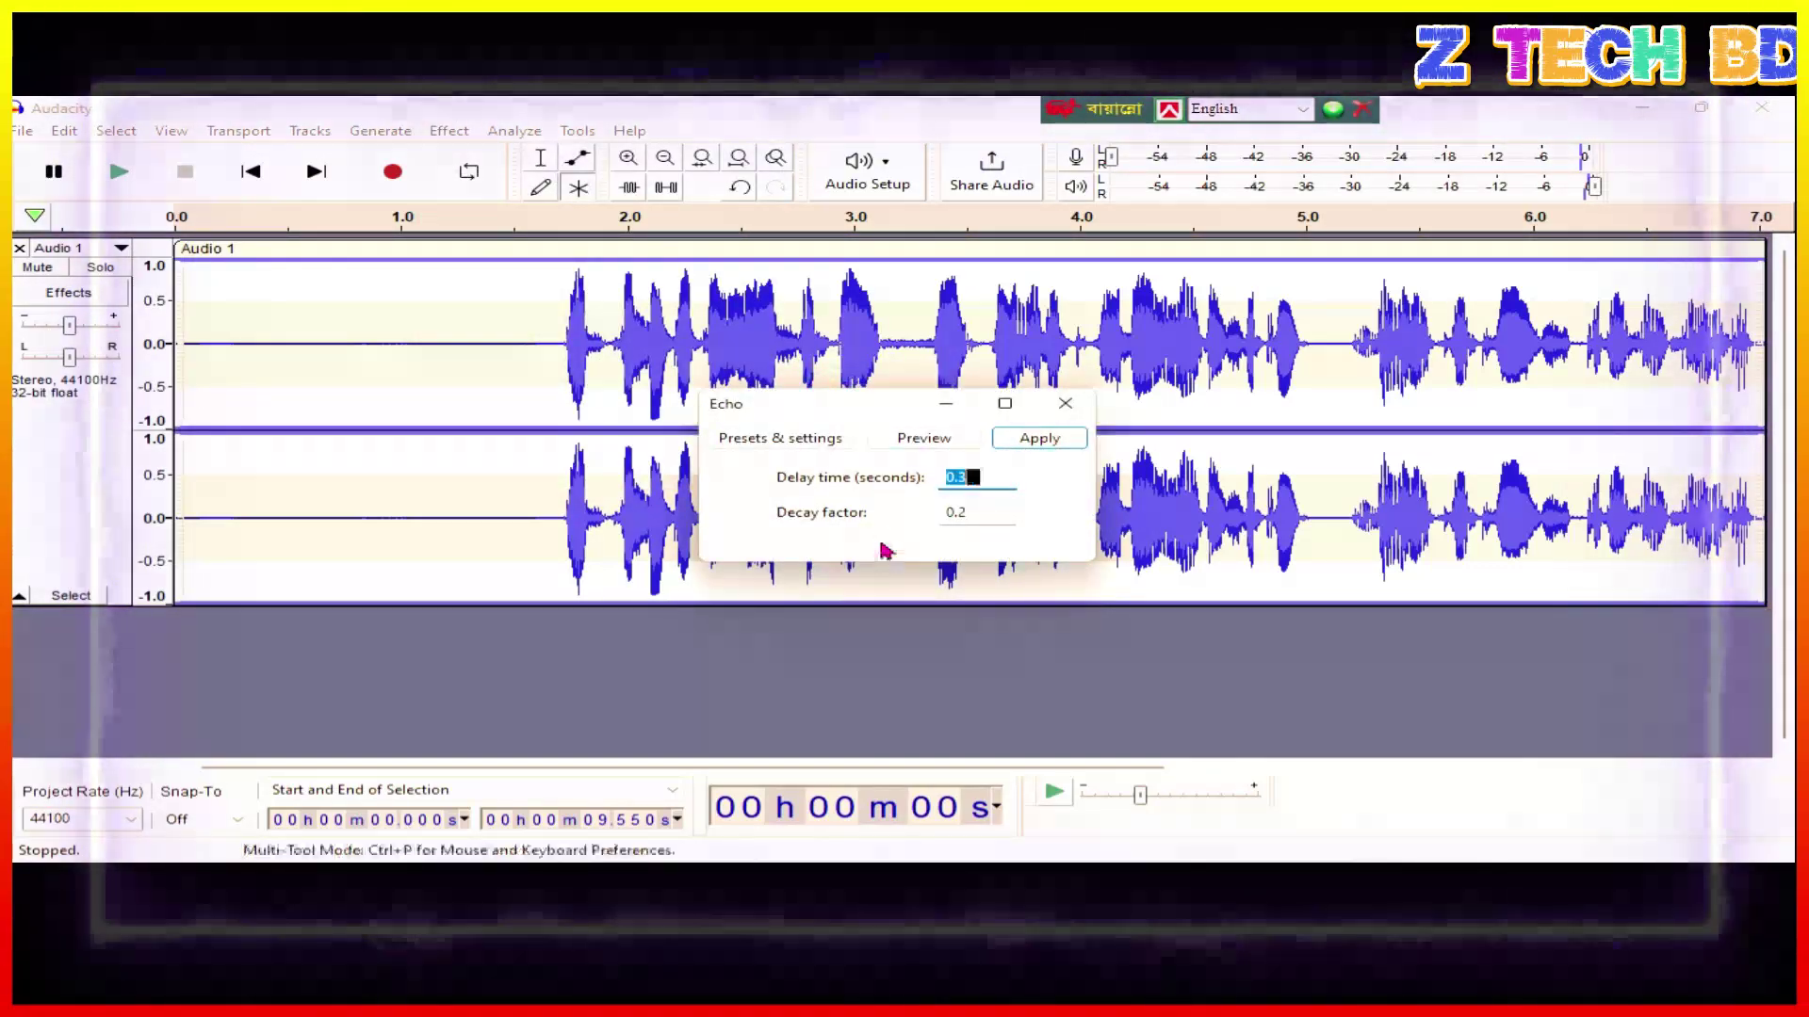
left_click(969, 513)
left_click(993, 512)
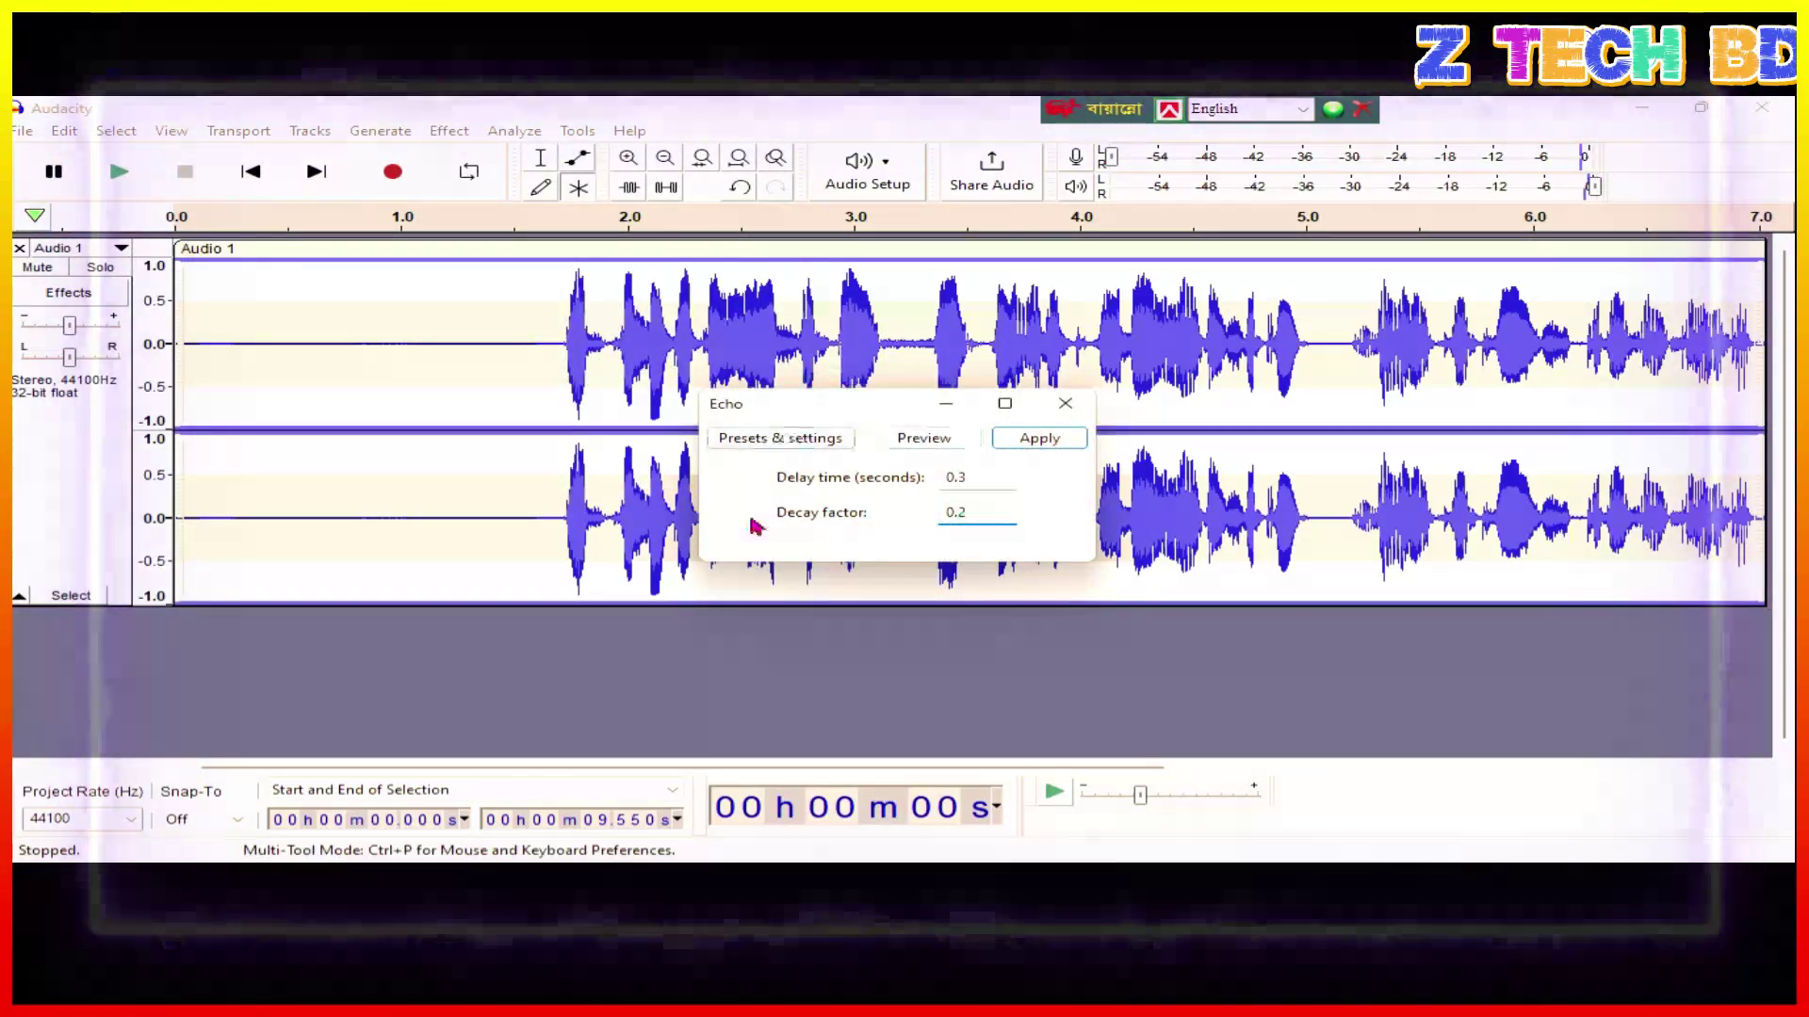
left_click(1034, 439)
Apply Reverb with room size 30%, pre-delay 10 ms, reverberance 60%, damping 50%, wet and dry gain -1 dB, and Wet Only off.
left_click(449, 130)
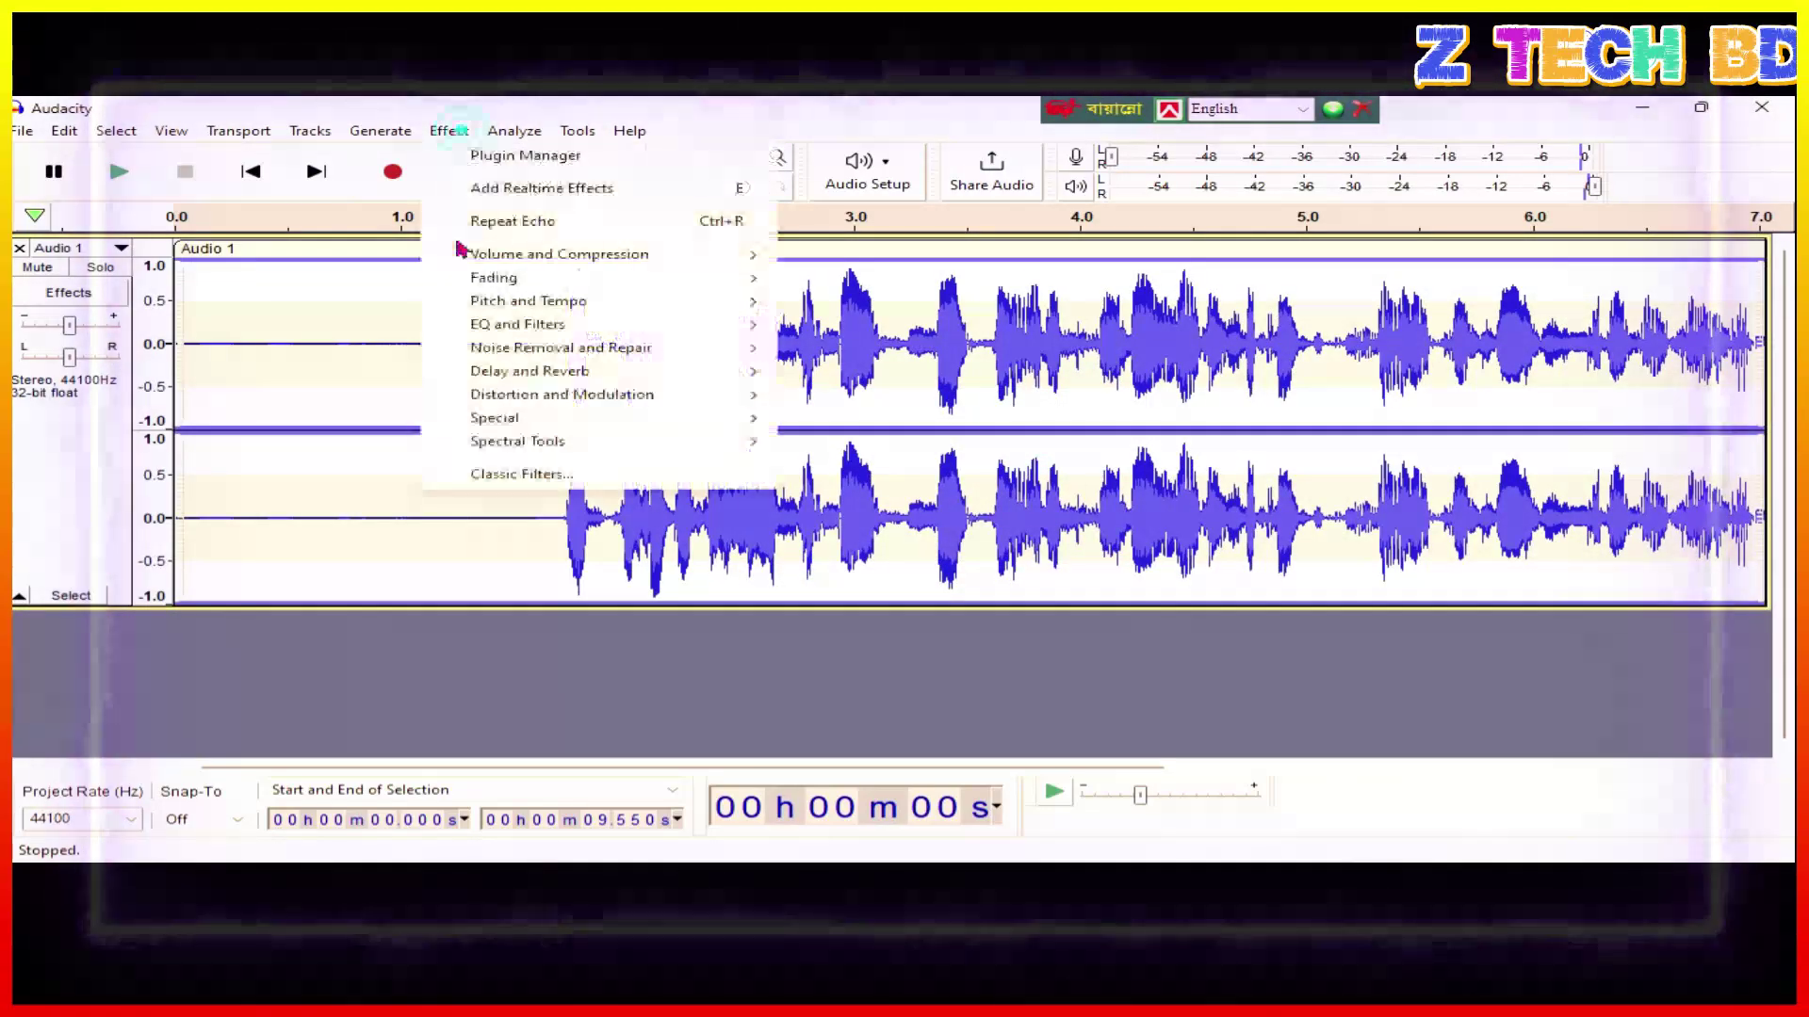
mouse_move(659, 373)
left_click(868, 425)
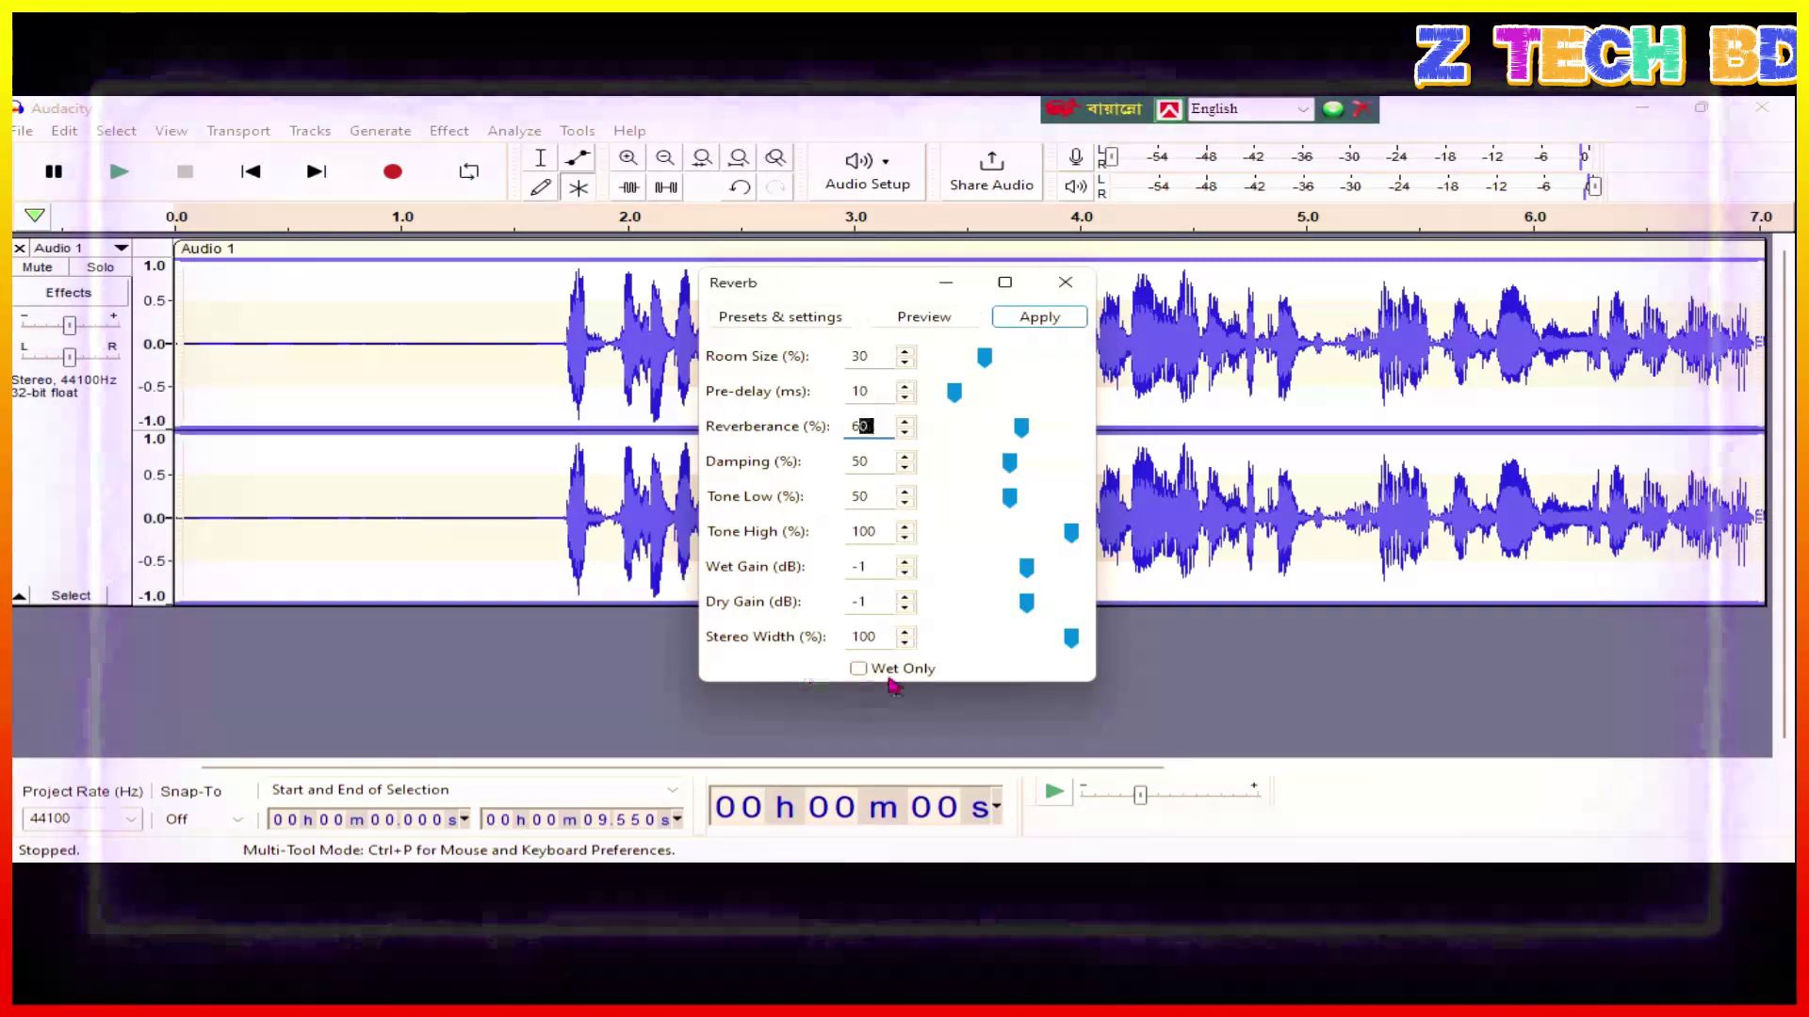
left_click(859, 670)
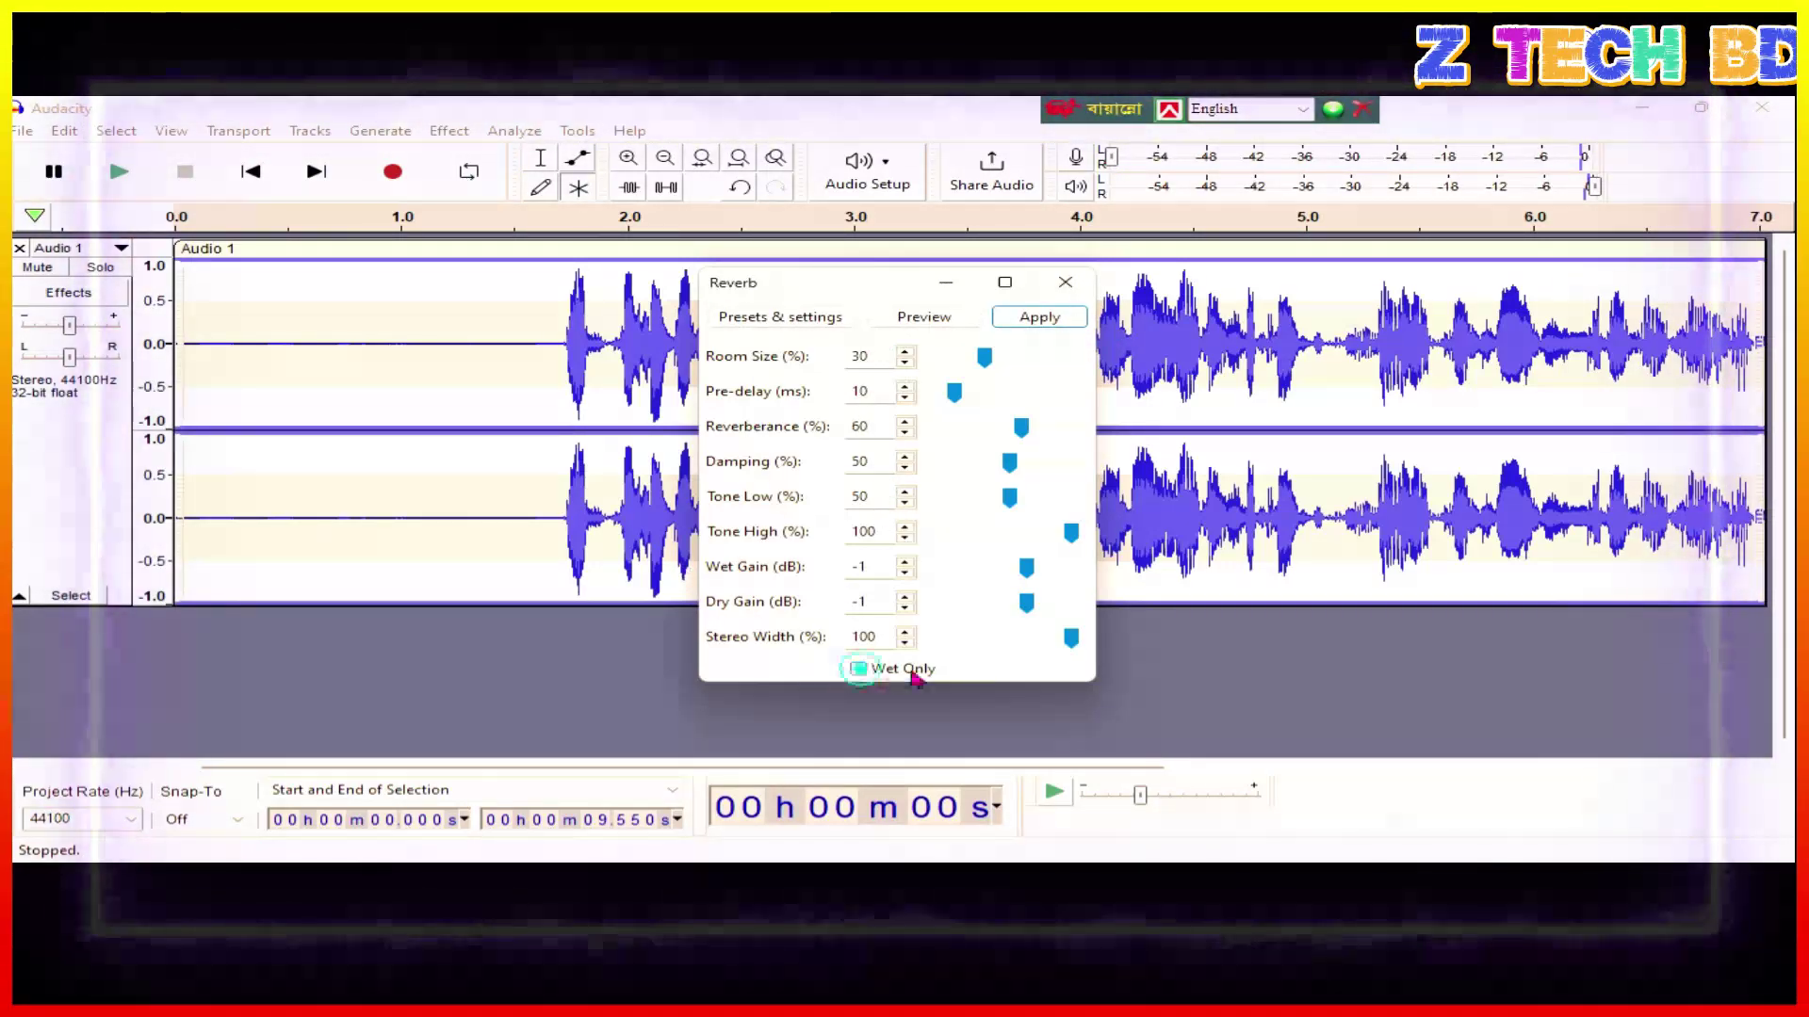
left_click(855, 671)
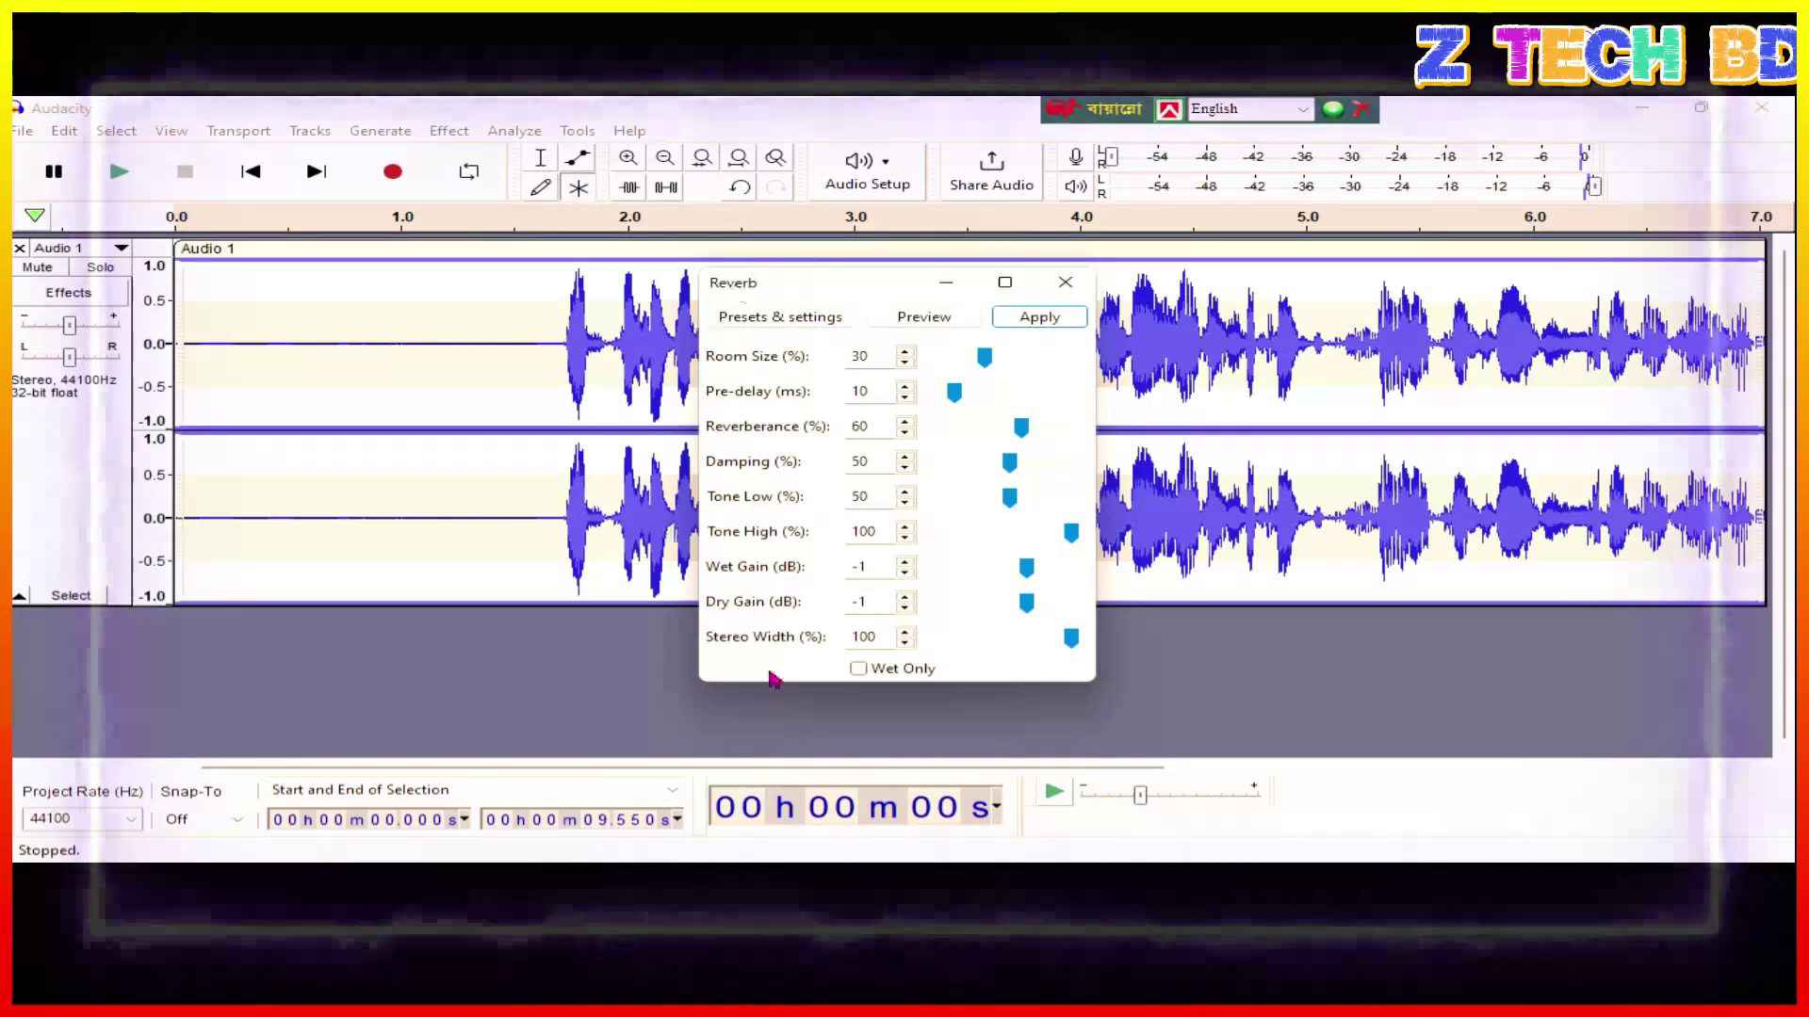
left_click(1081, 315)
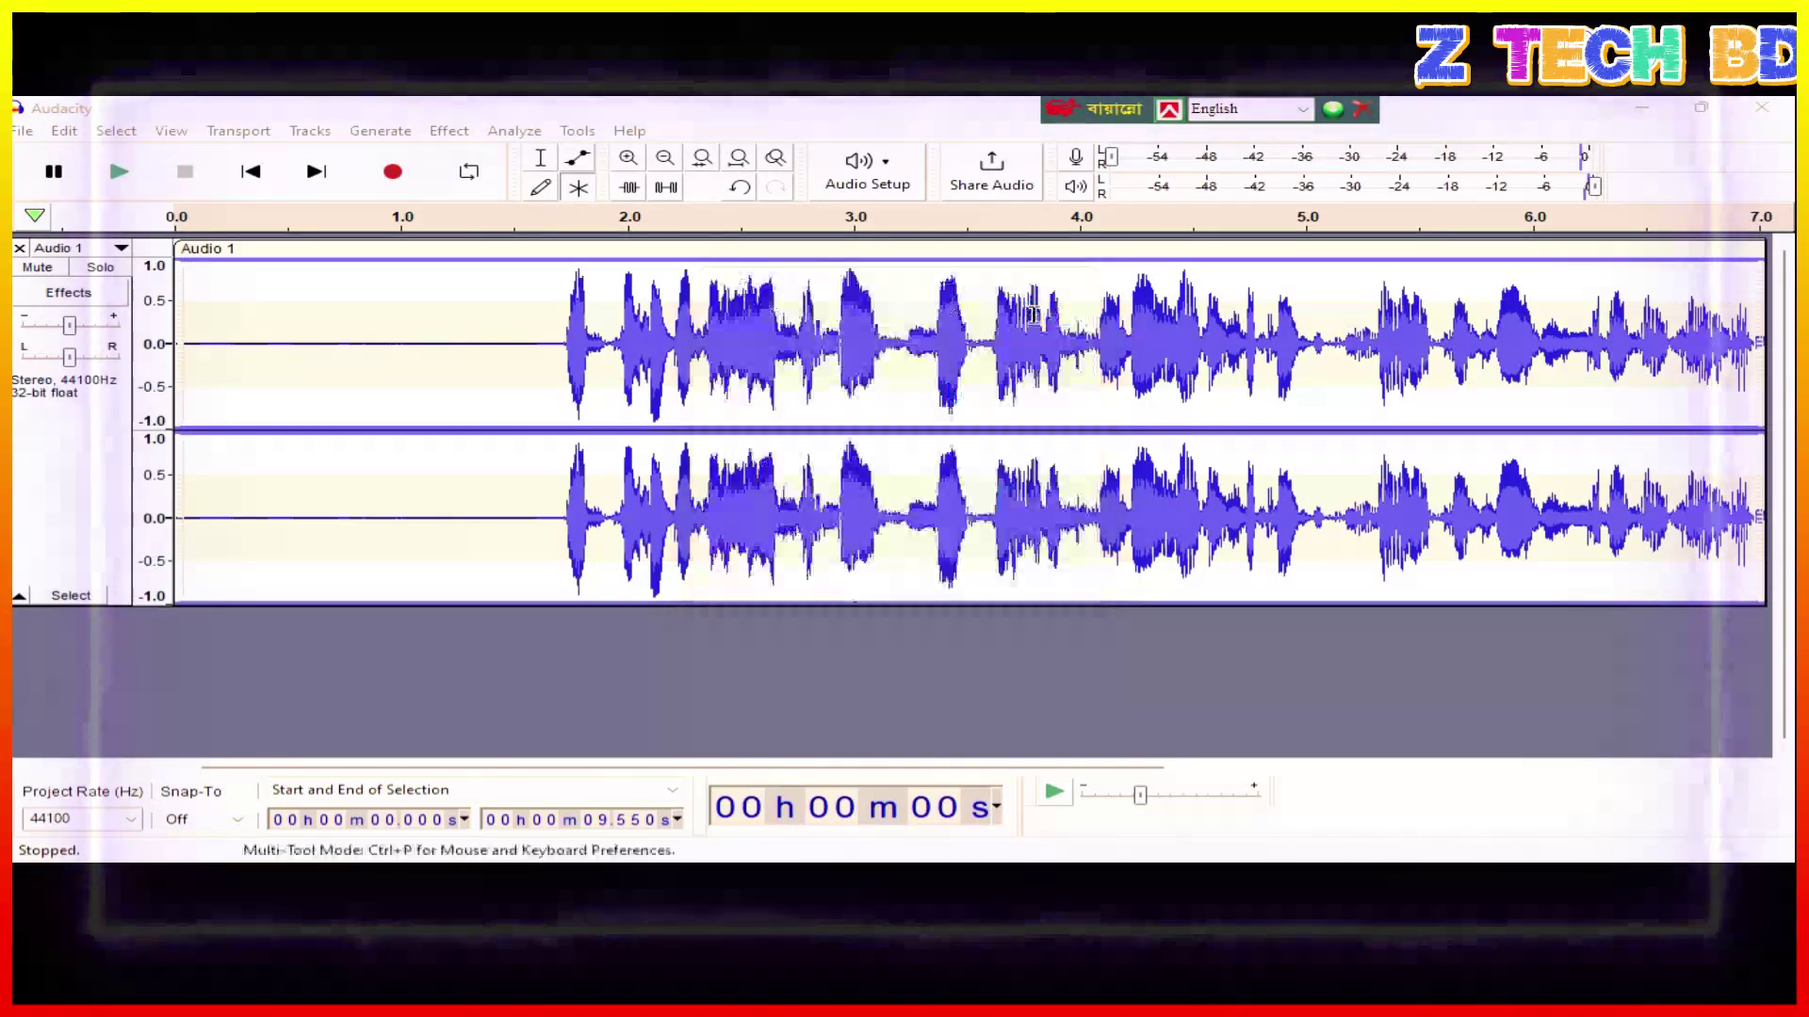
Amplify the track by 6.2 dB with clipping allowed.
left_click(449, 131)
mouse_move(461, 251)
left_click(846, 251)
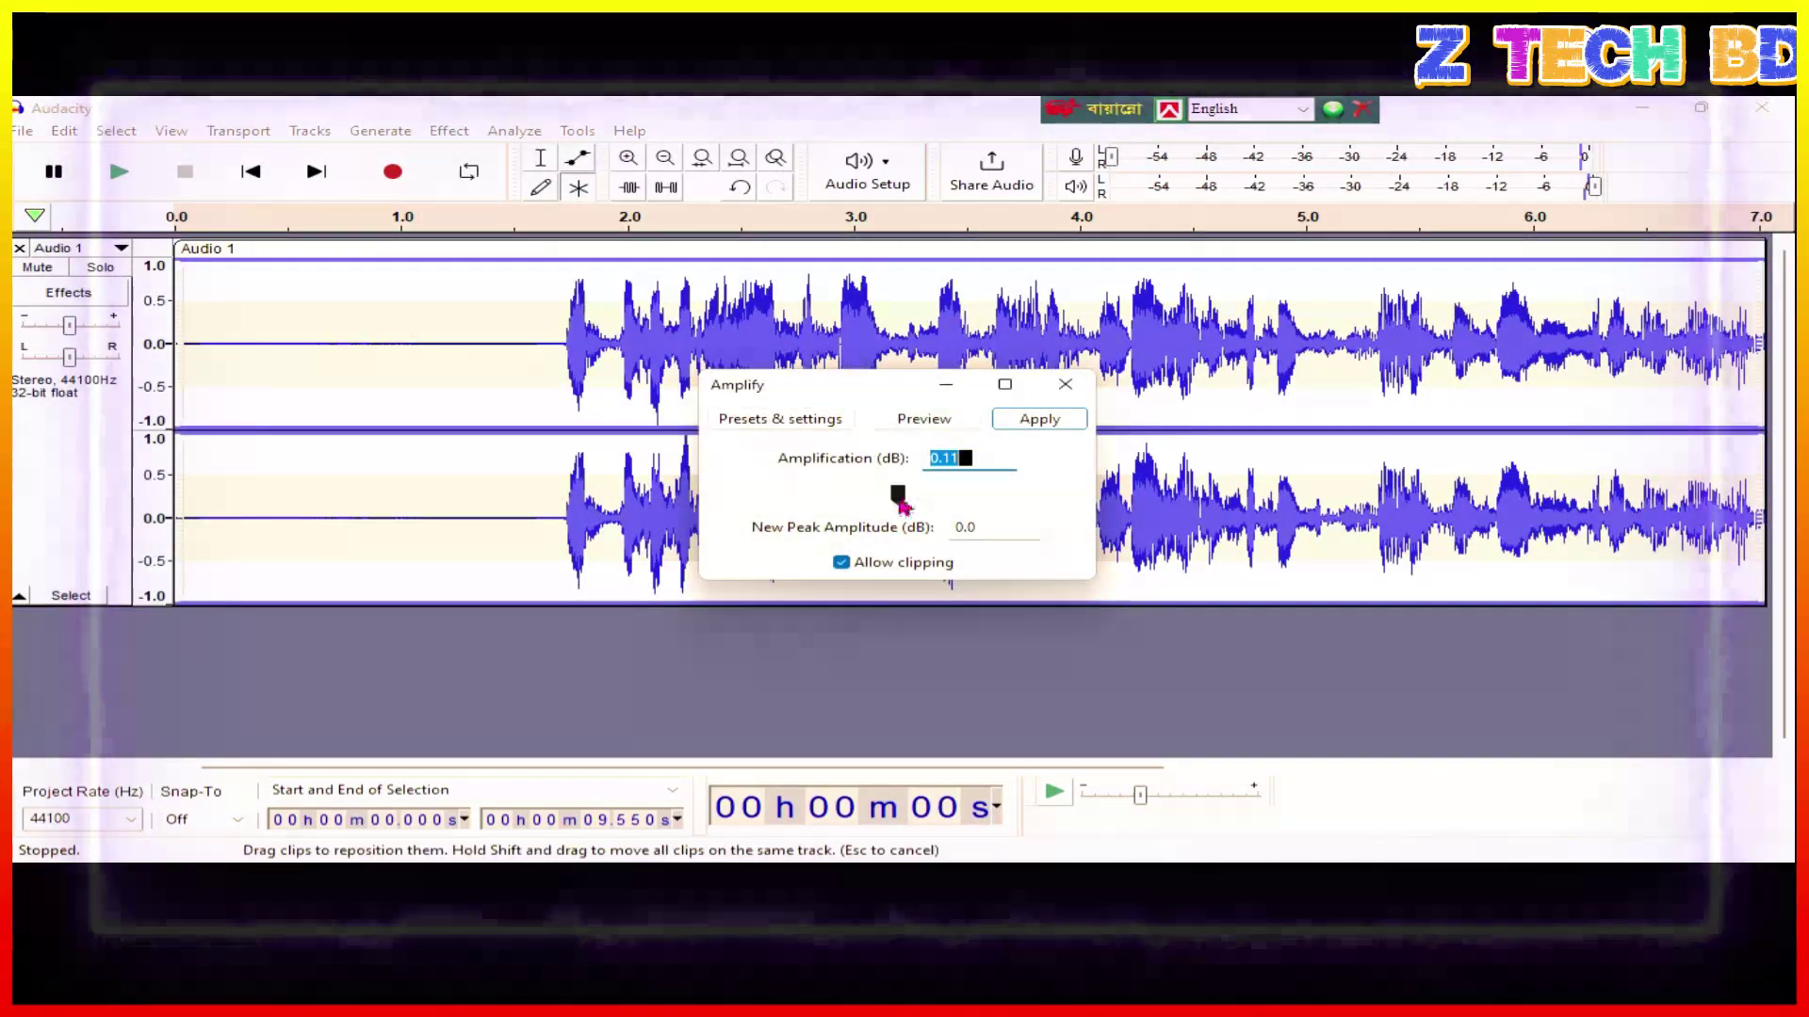
left_click_drag(902, 507, 920, 487)
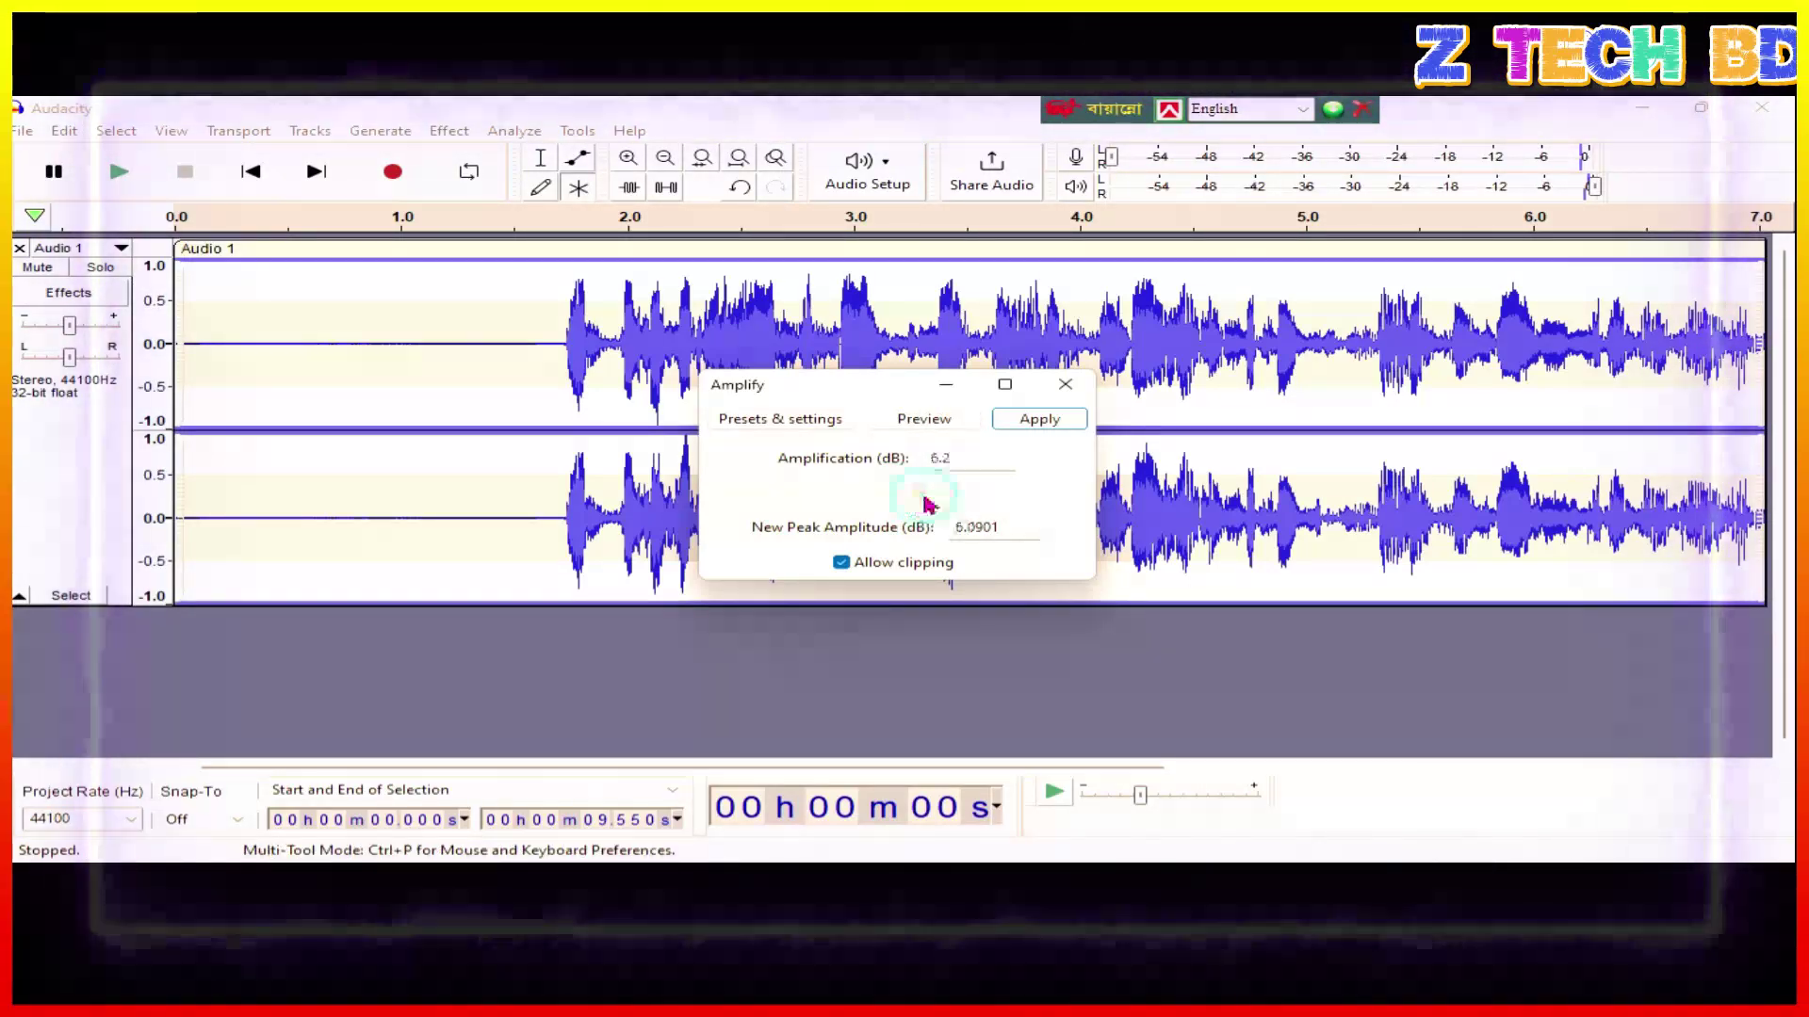
left_click(1039, 420)
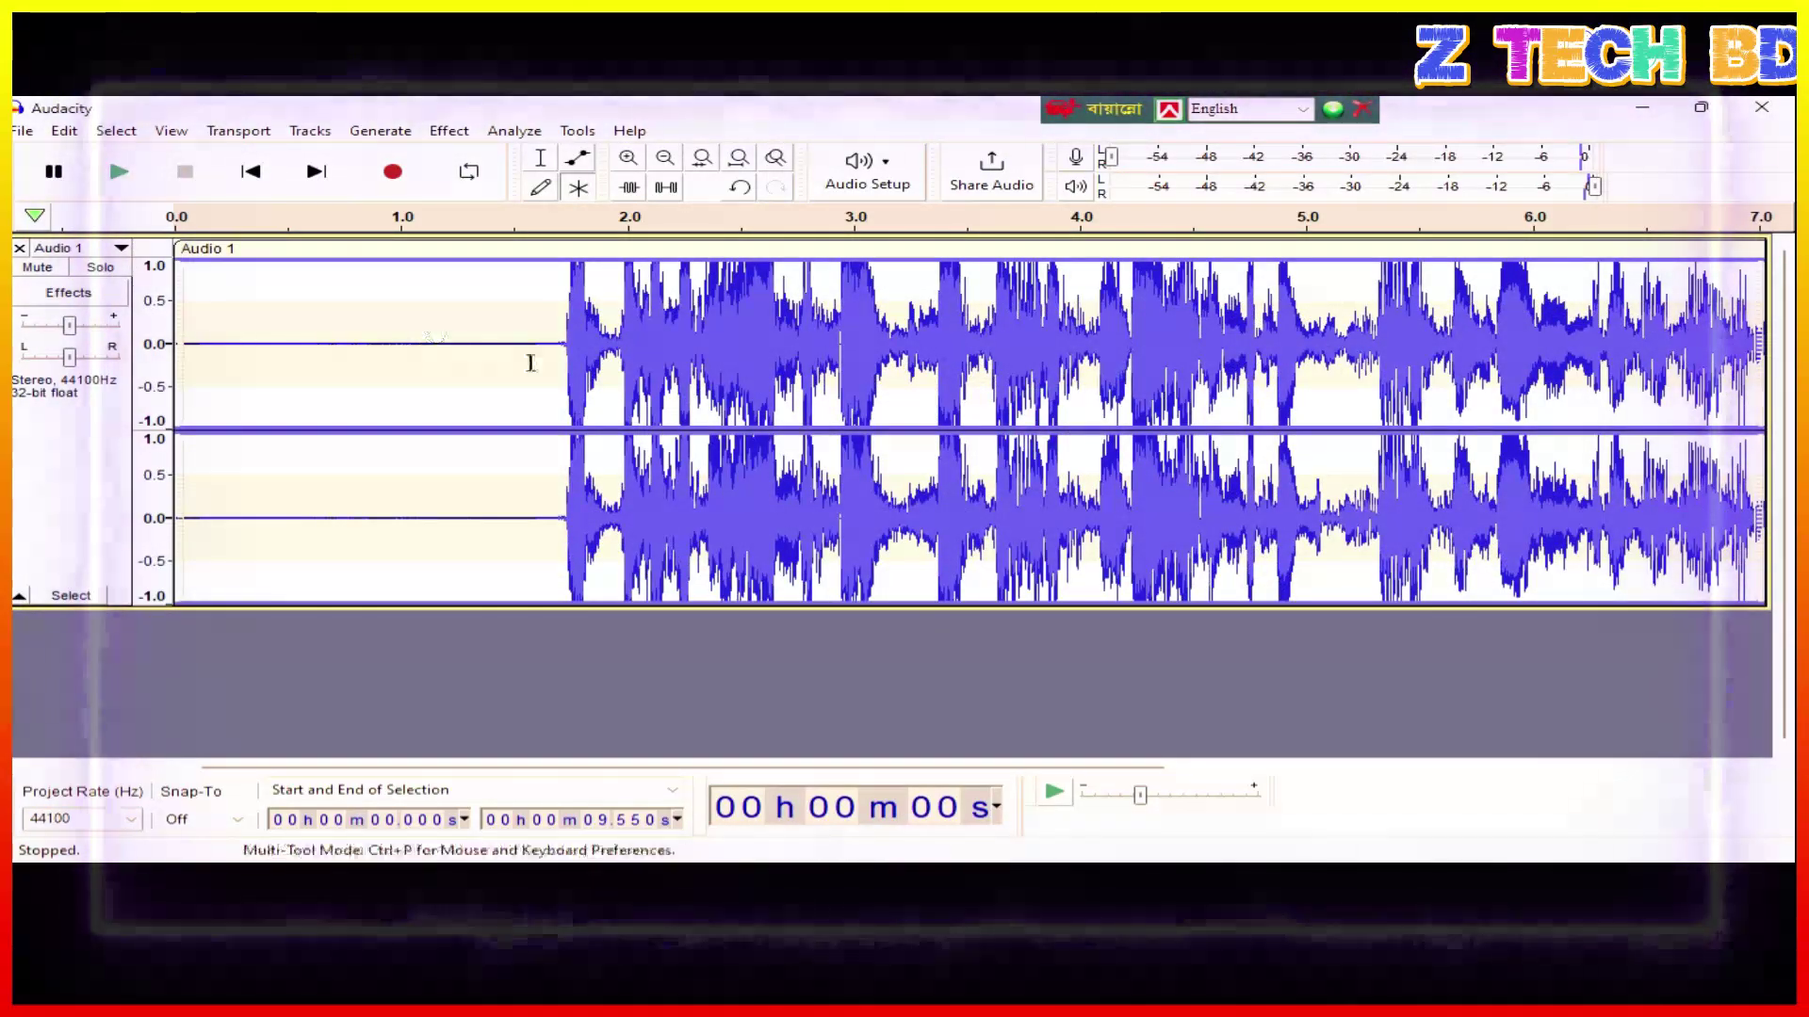
Select the whole track and apply Normalize again to bring down the clipped peaks.
left_click_drag(529, 345, 176, 343)
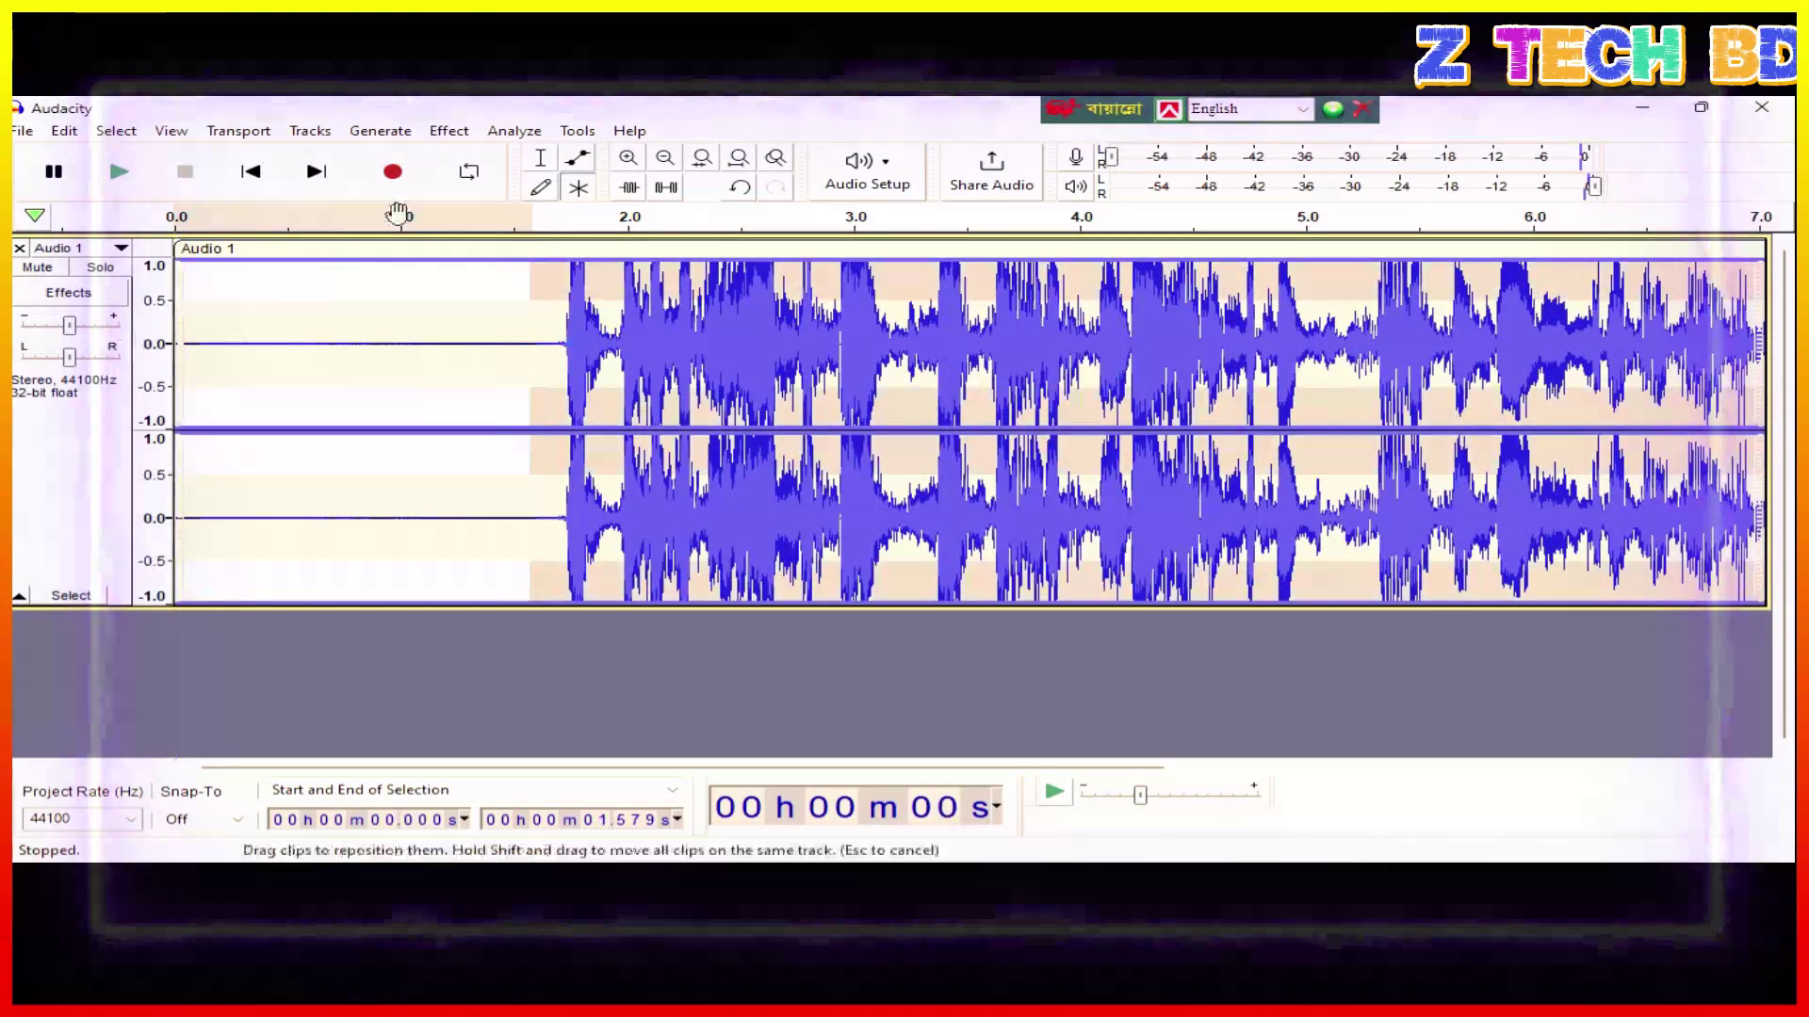
left_click(448, 130)
left_click(81, 492)
left_click(448, 130)
mouse_move(687, 254)
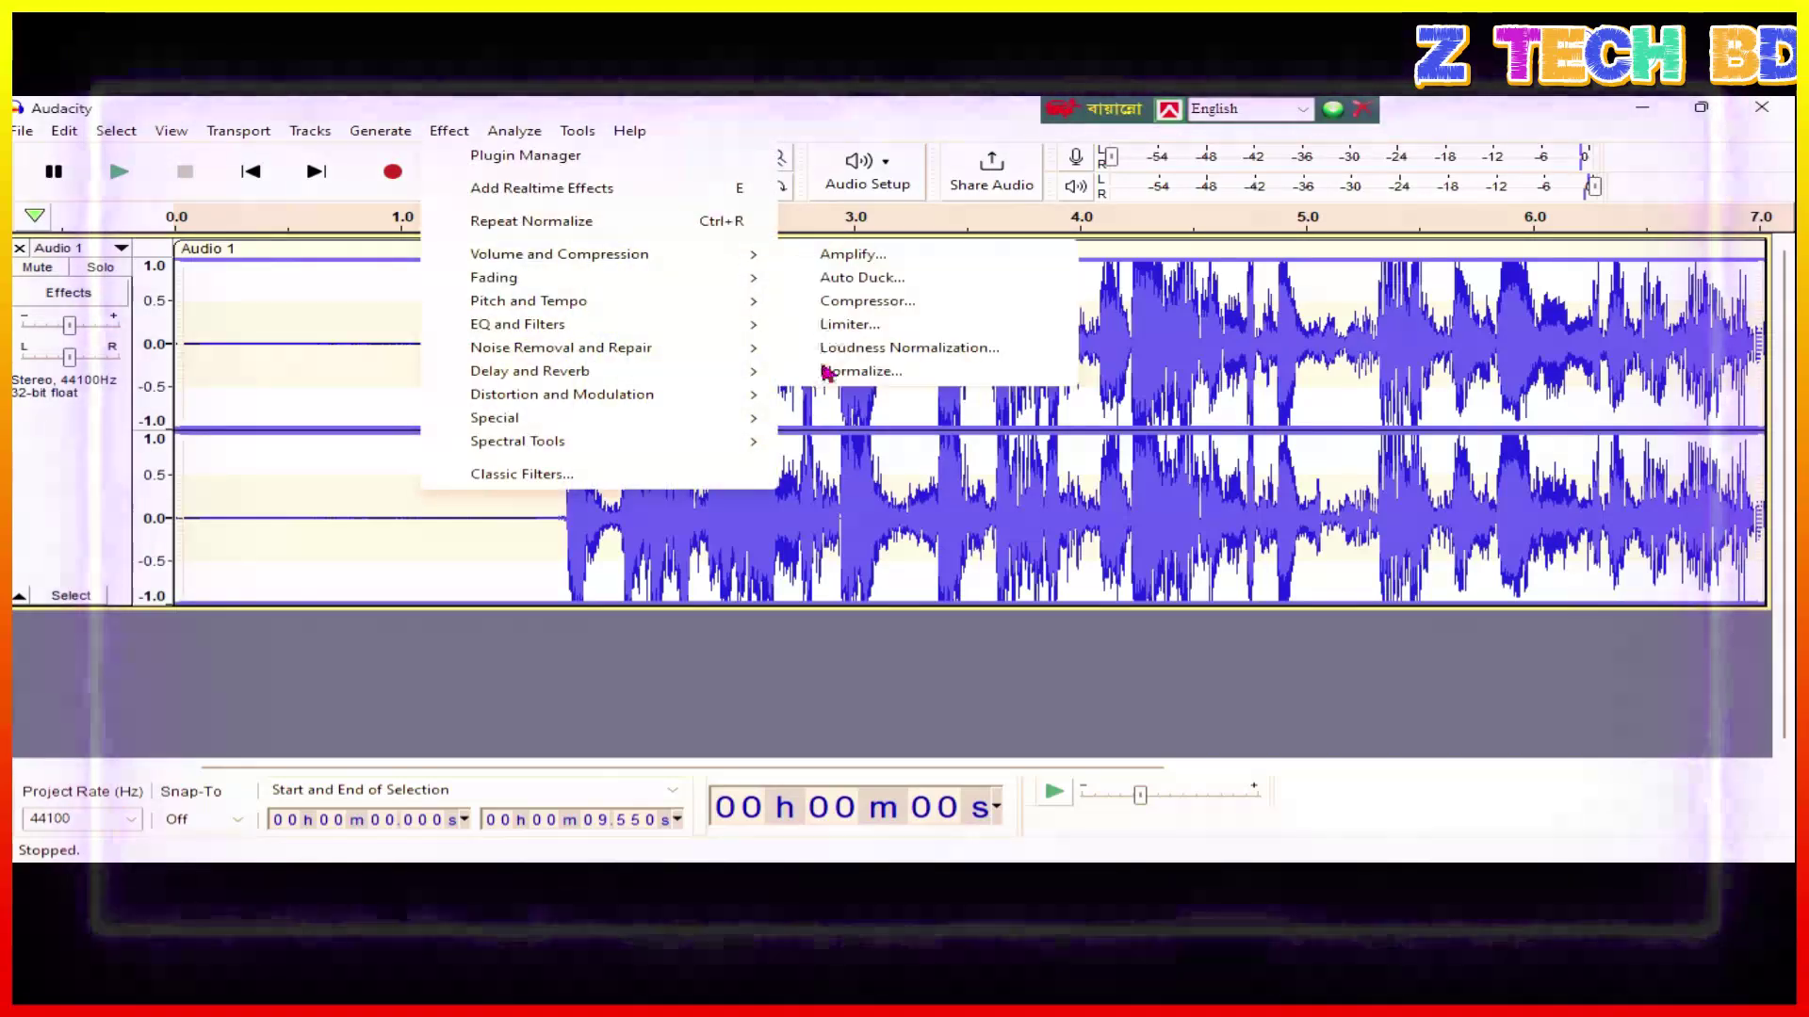
left_click(829, 373)
left_click(1037, 439)
Capture a noise profile from about the first 1.5 seconds of silence with Noise Reduction.
left_click_drag(505, 344, 176, 345)
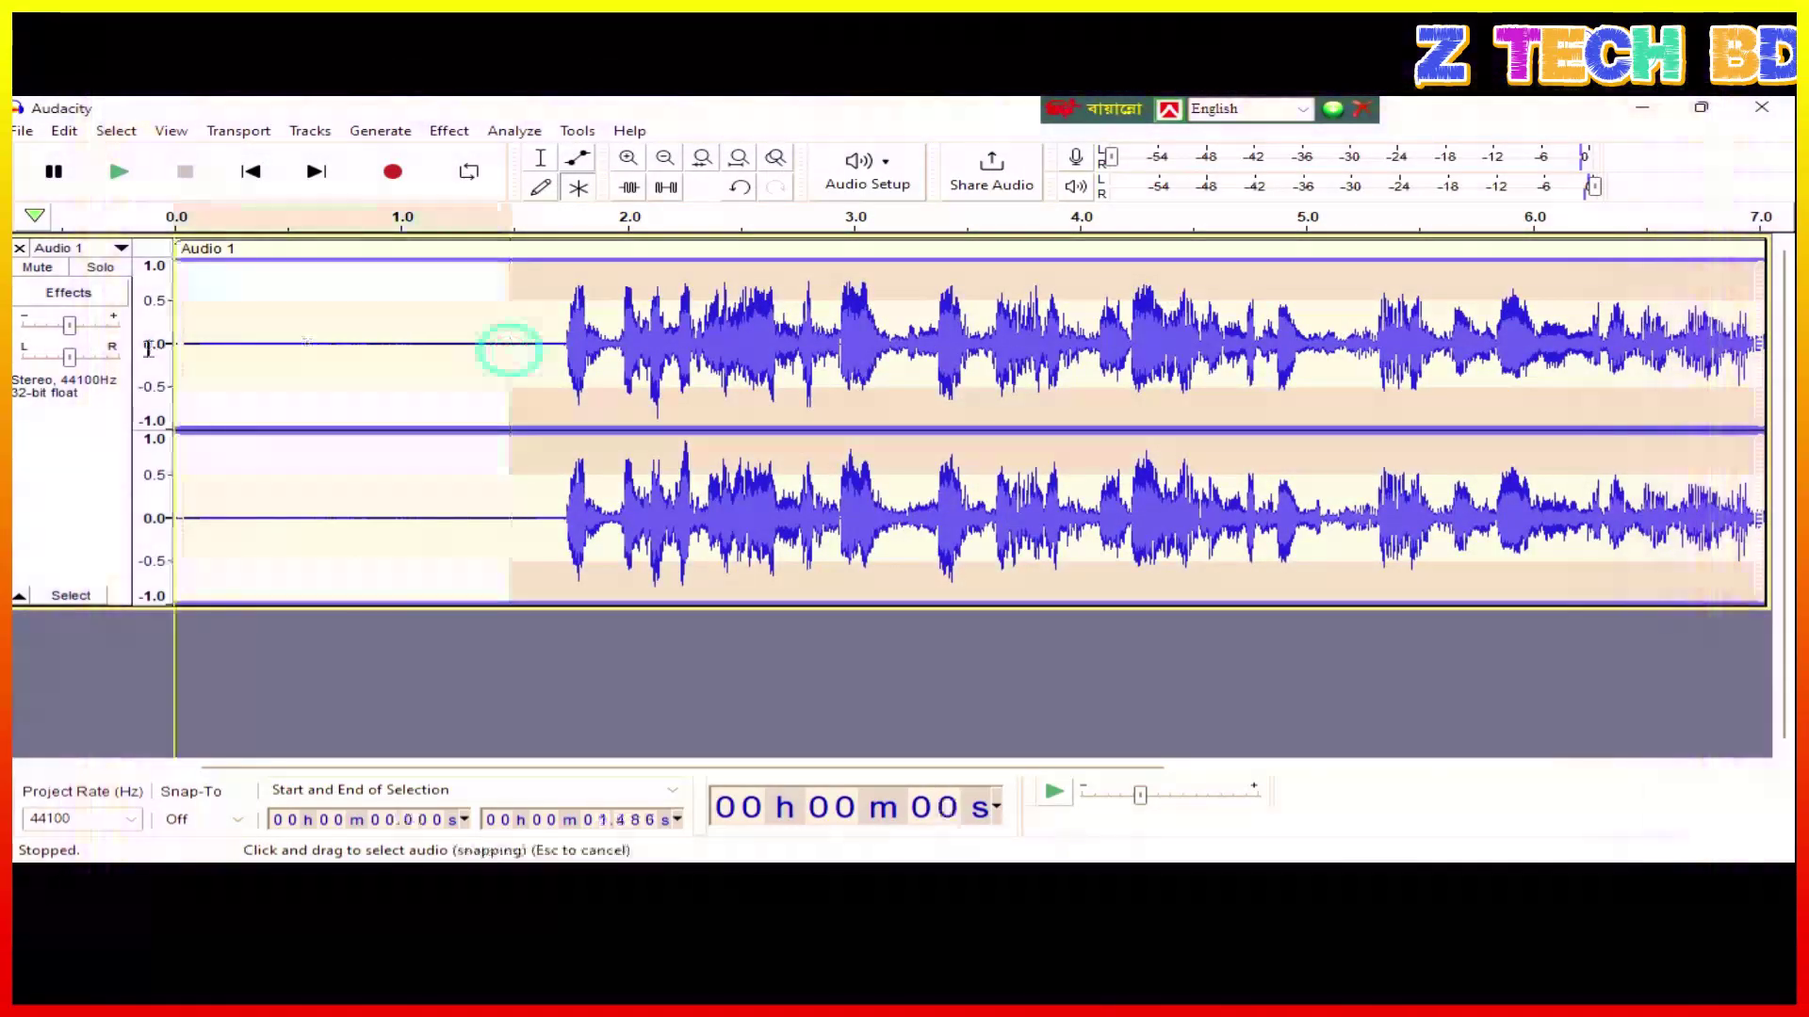
left_click(449, 130)
mouse_move(715, 254)
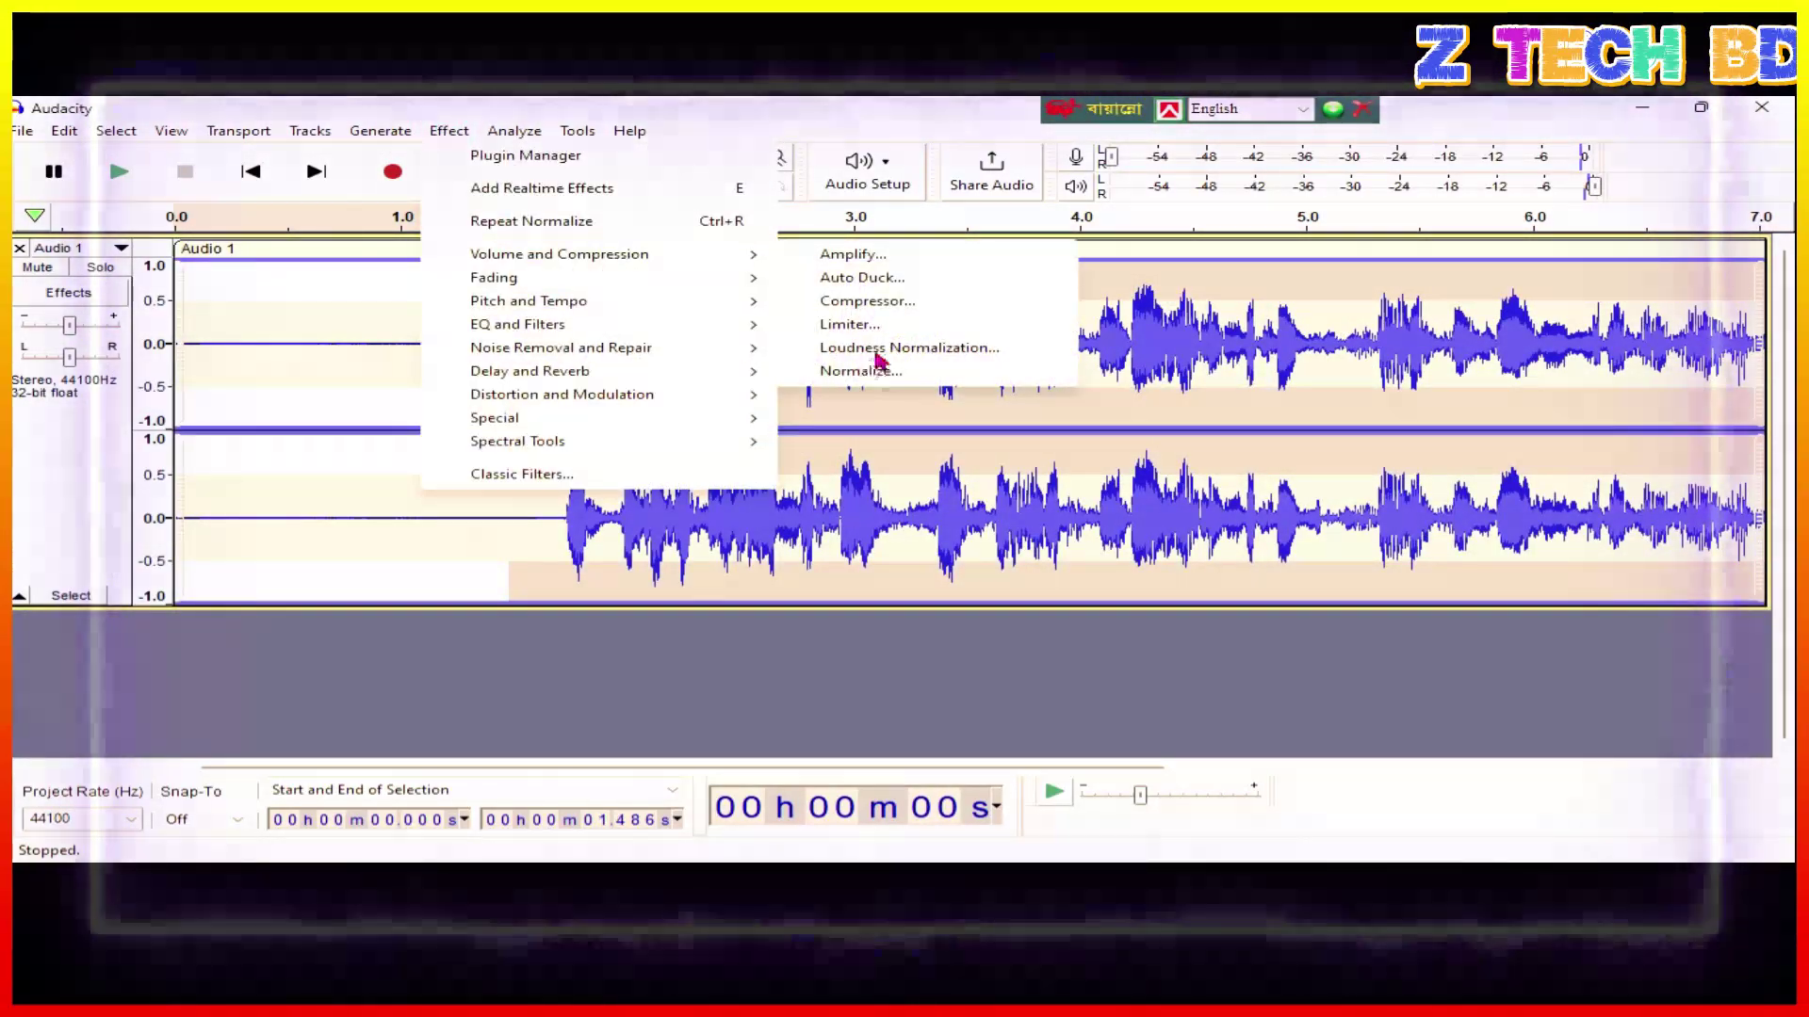
mouse_move(481, 351)
left_click(839, 418)
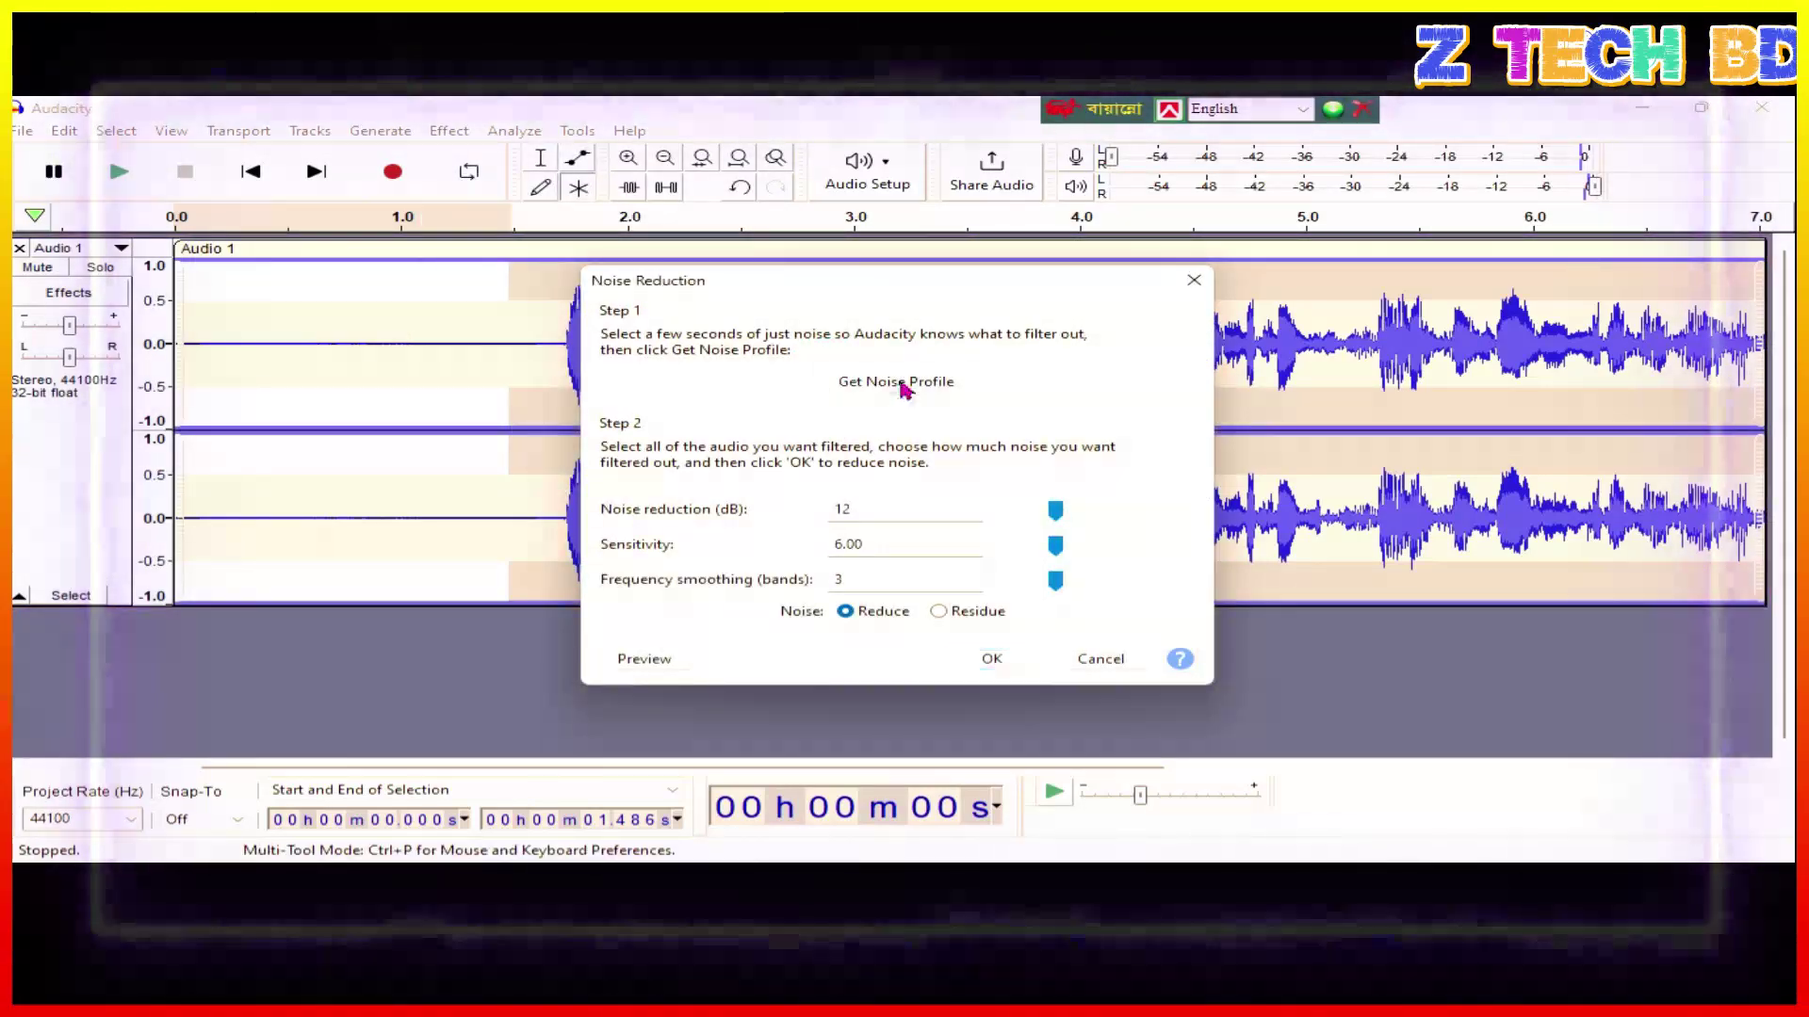
left_click(901, 390)
Apply Noise Reduction to the whole track with 12 dB reduction, sensitivity 6.00 and 3 bands of frequency smoothing.
left_click(100, 444)
left_click(448, 130)
mouse_move(566, 349)
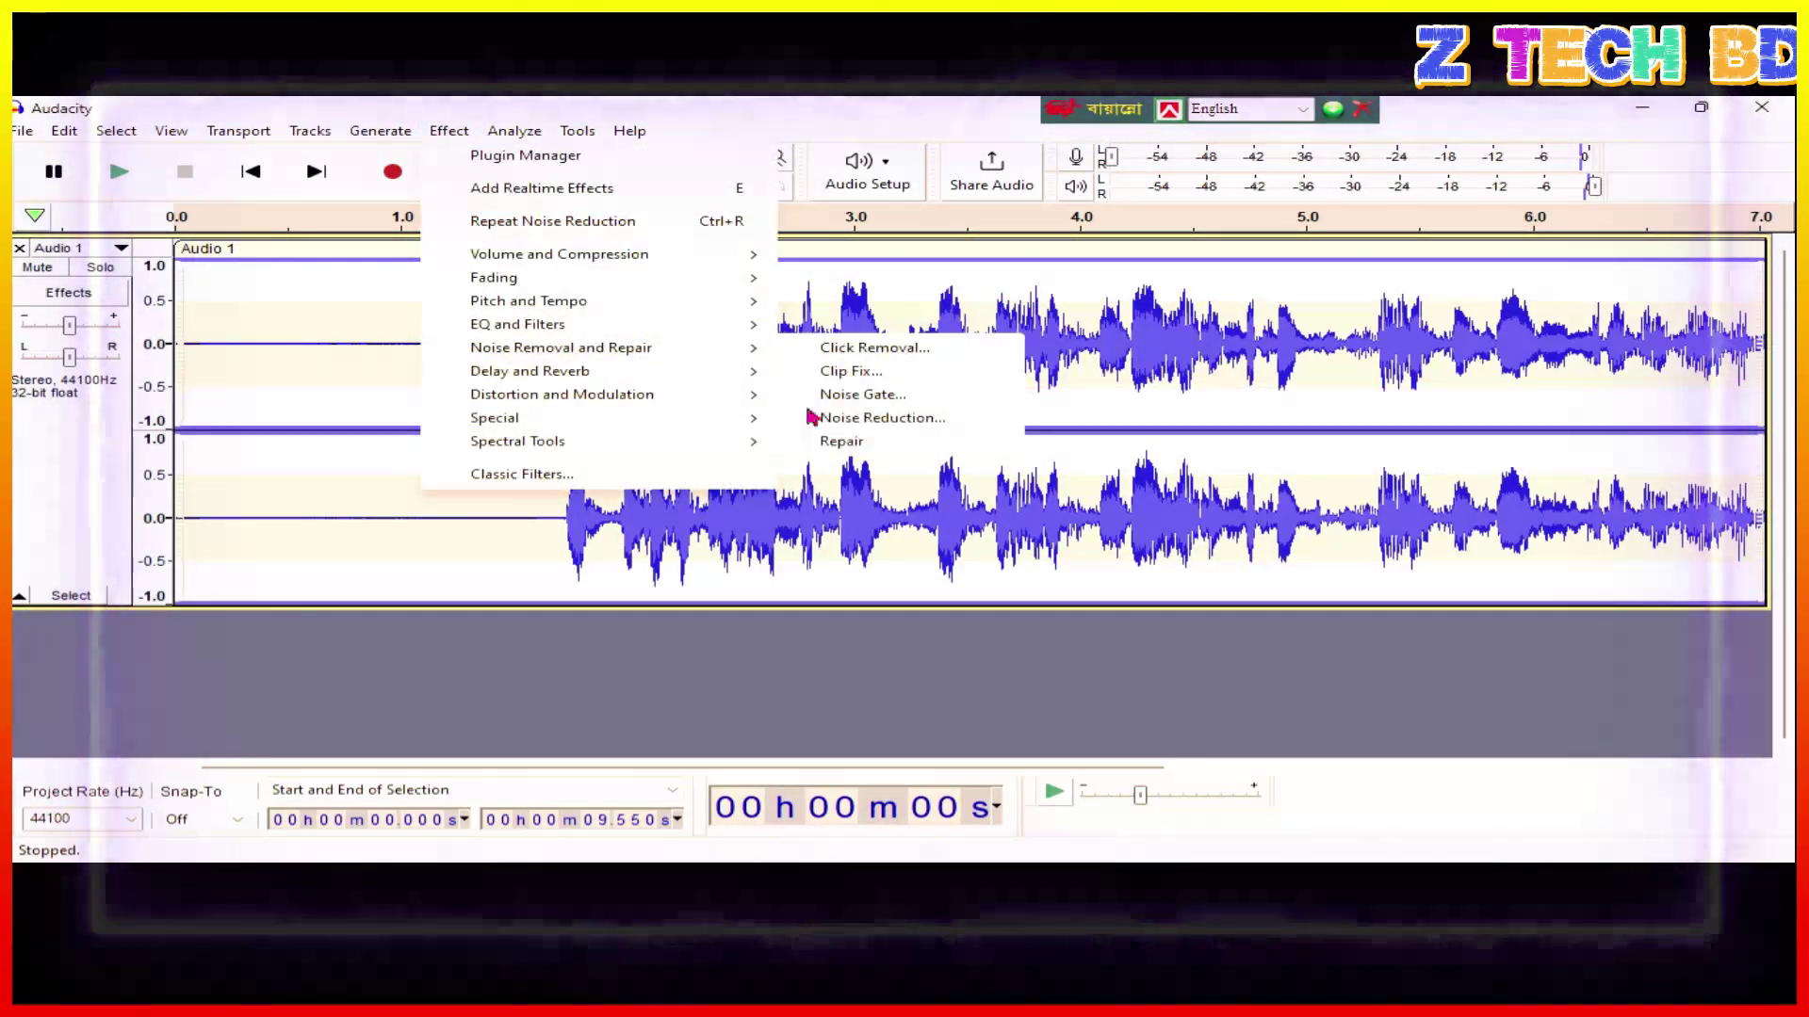
left_click(868, 419)
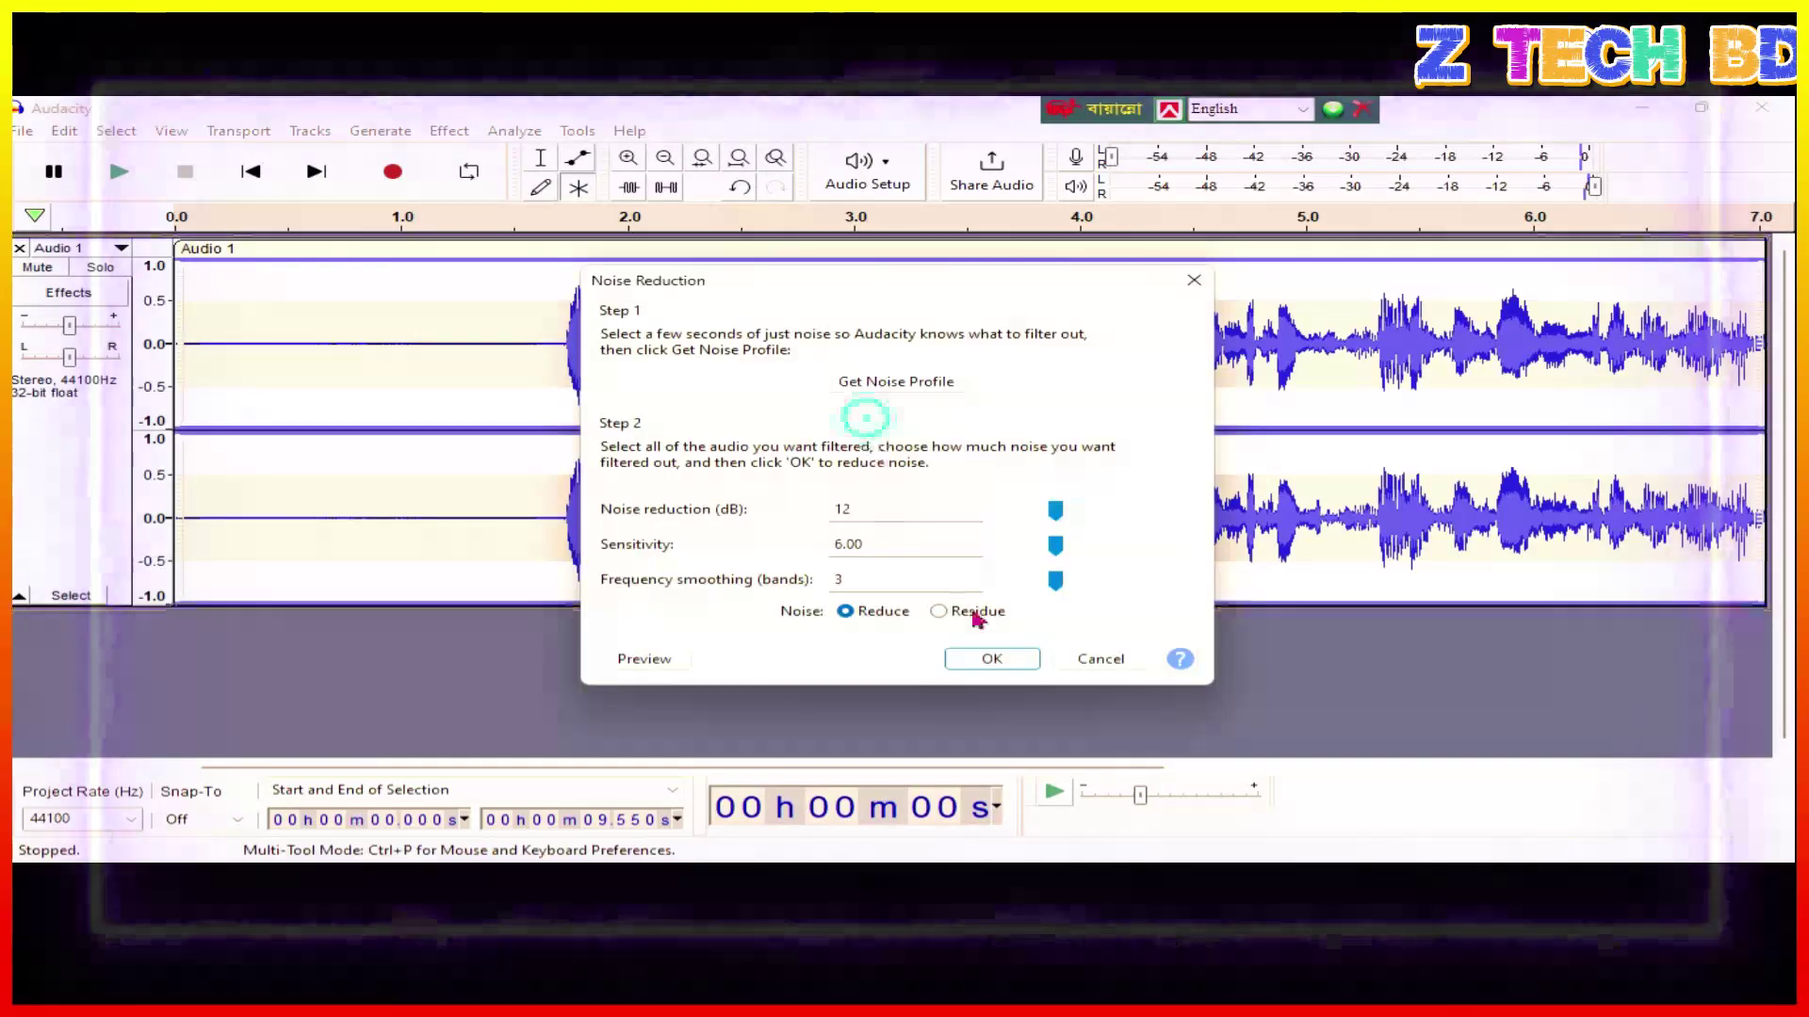
left_click(985, 655)
Delete about the first 1.5 seconds of silence from the start of the track.
left_click_drag(523, 336, 110, 341)
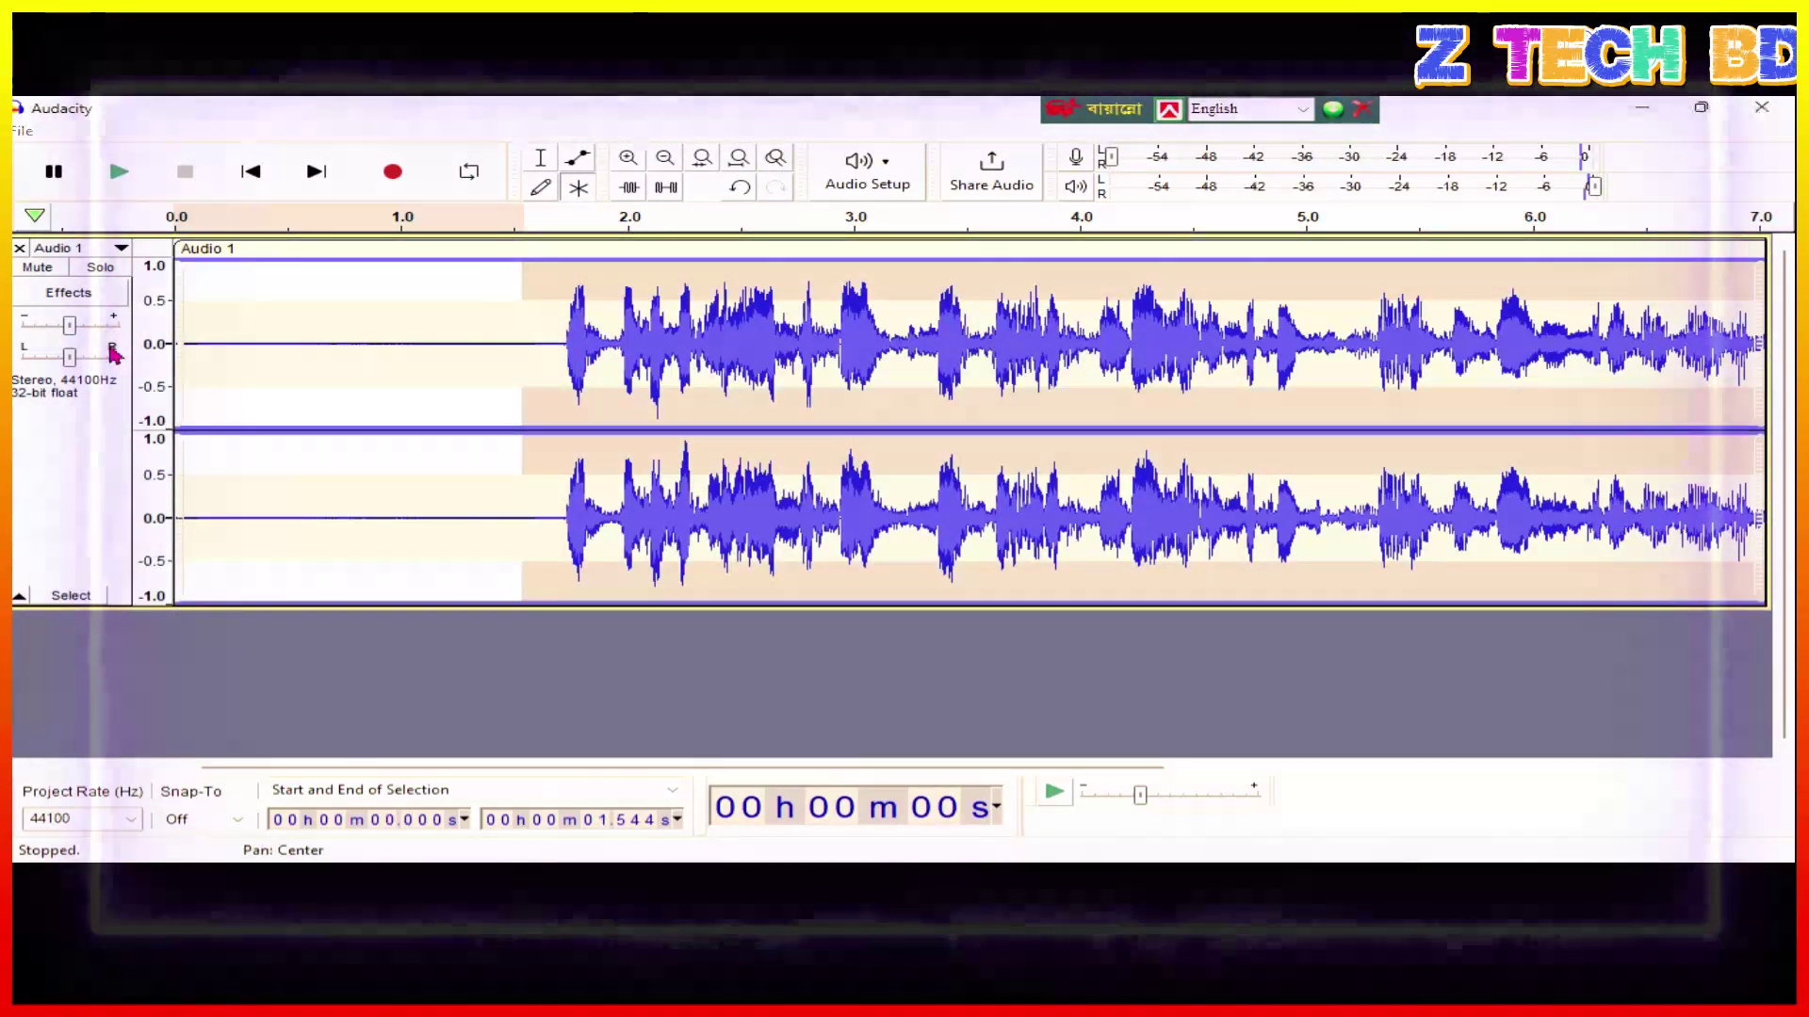
key("Delete")
left_click(1607, 343)
scroll(781, 241, "right", 5)
Export the audio as "audacity voice edit.mp3" in the Music folder with joint stereo and the standard 170-210 kbps preset.
left_click(21, 130)
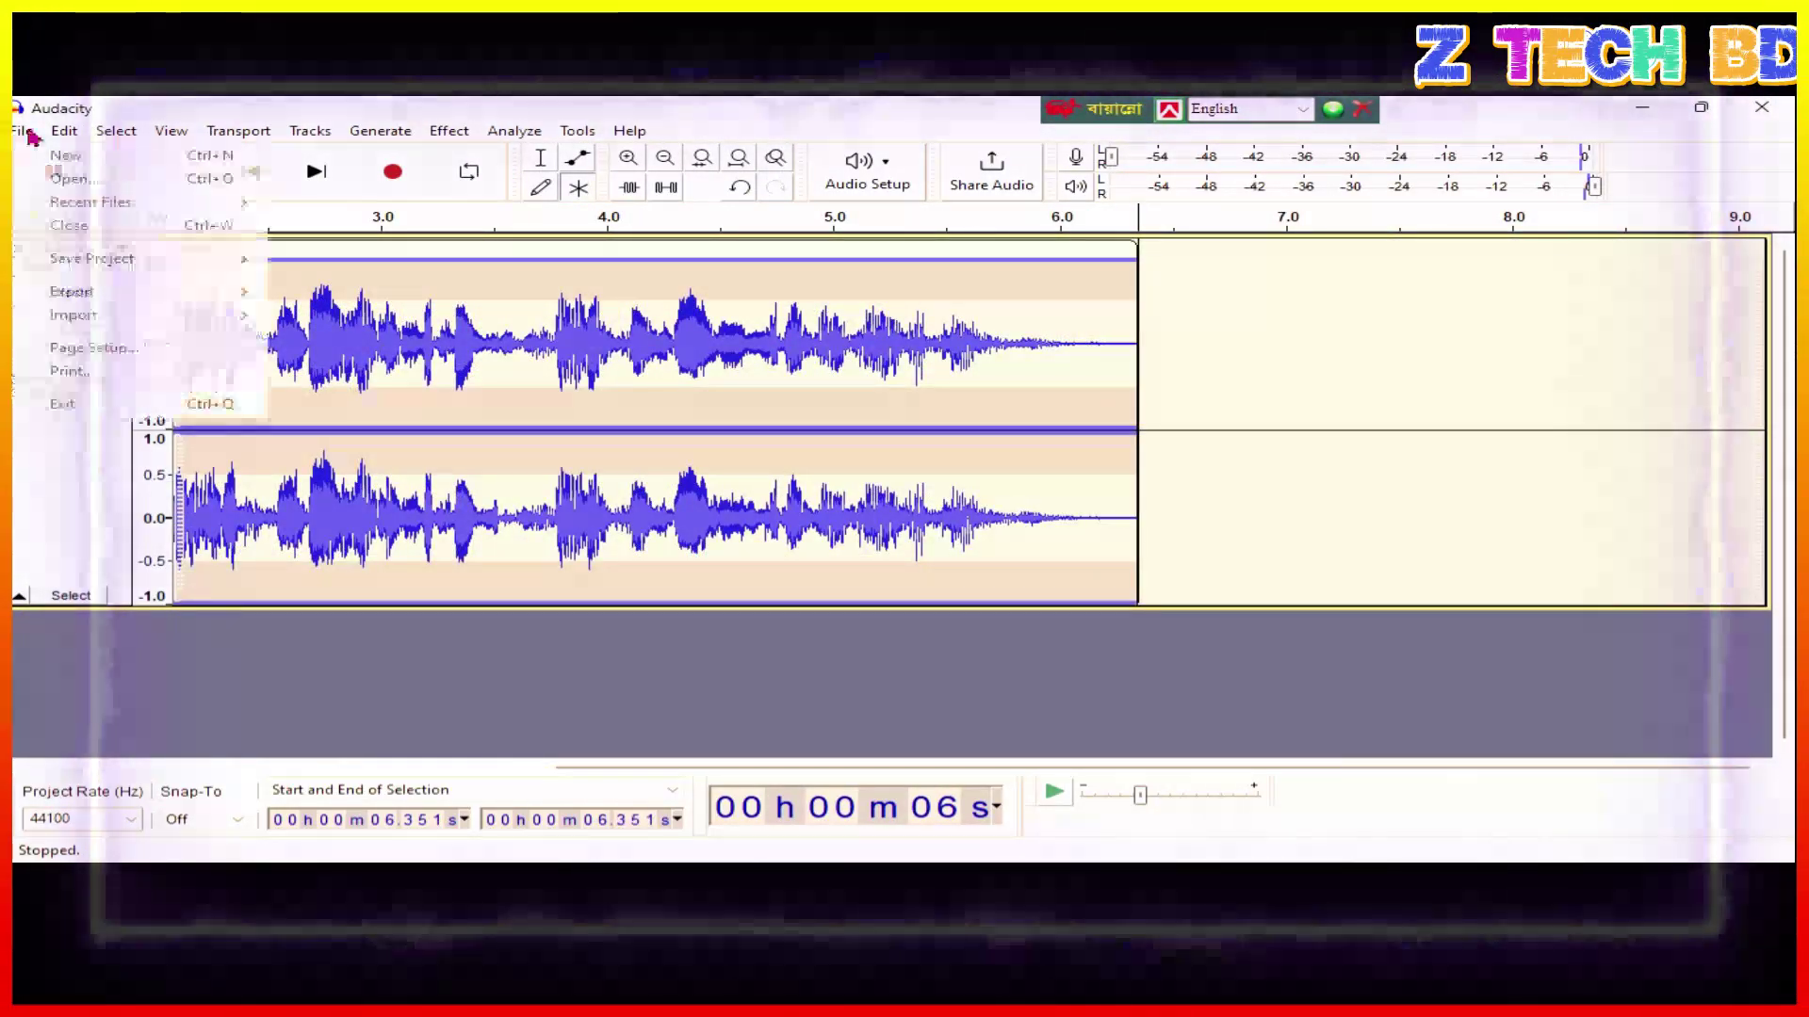
left_click(311, 309)
key("BackSpace")
type("audacity voice edit.mp3")
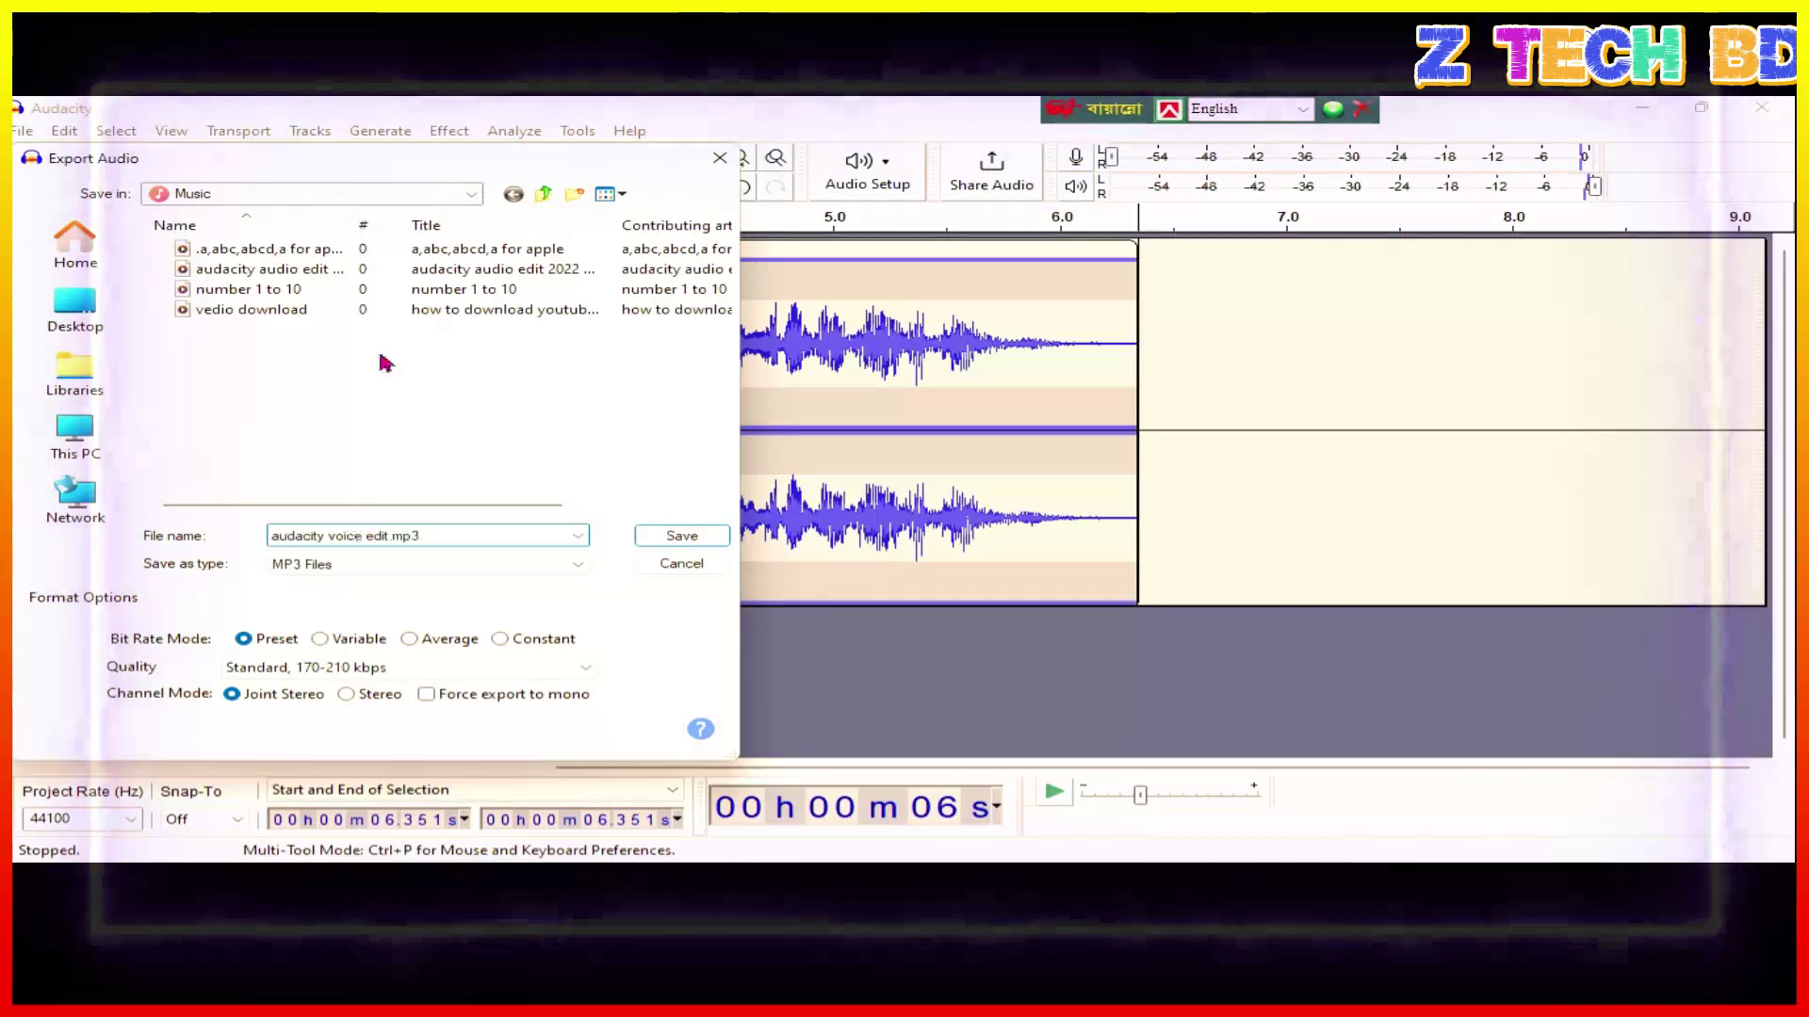
key("Return")
Clear the metadata tags and fill the artist name, track title and album title with "audacity voice edit".
left_click(1008, 531)
left_click(775, 353)
type("audacity v")
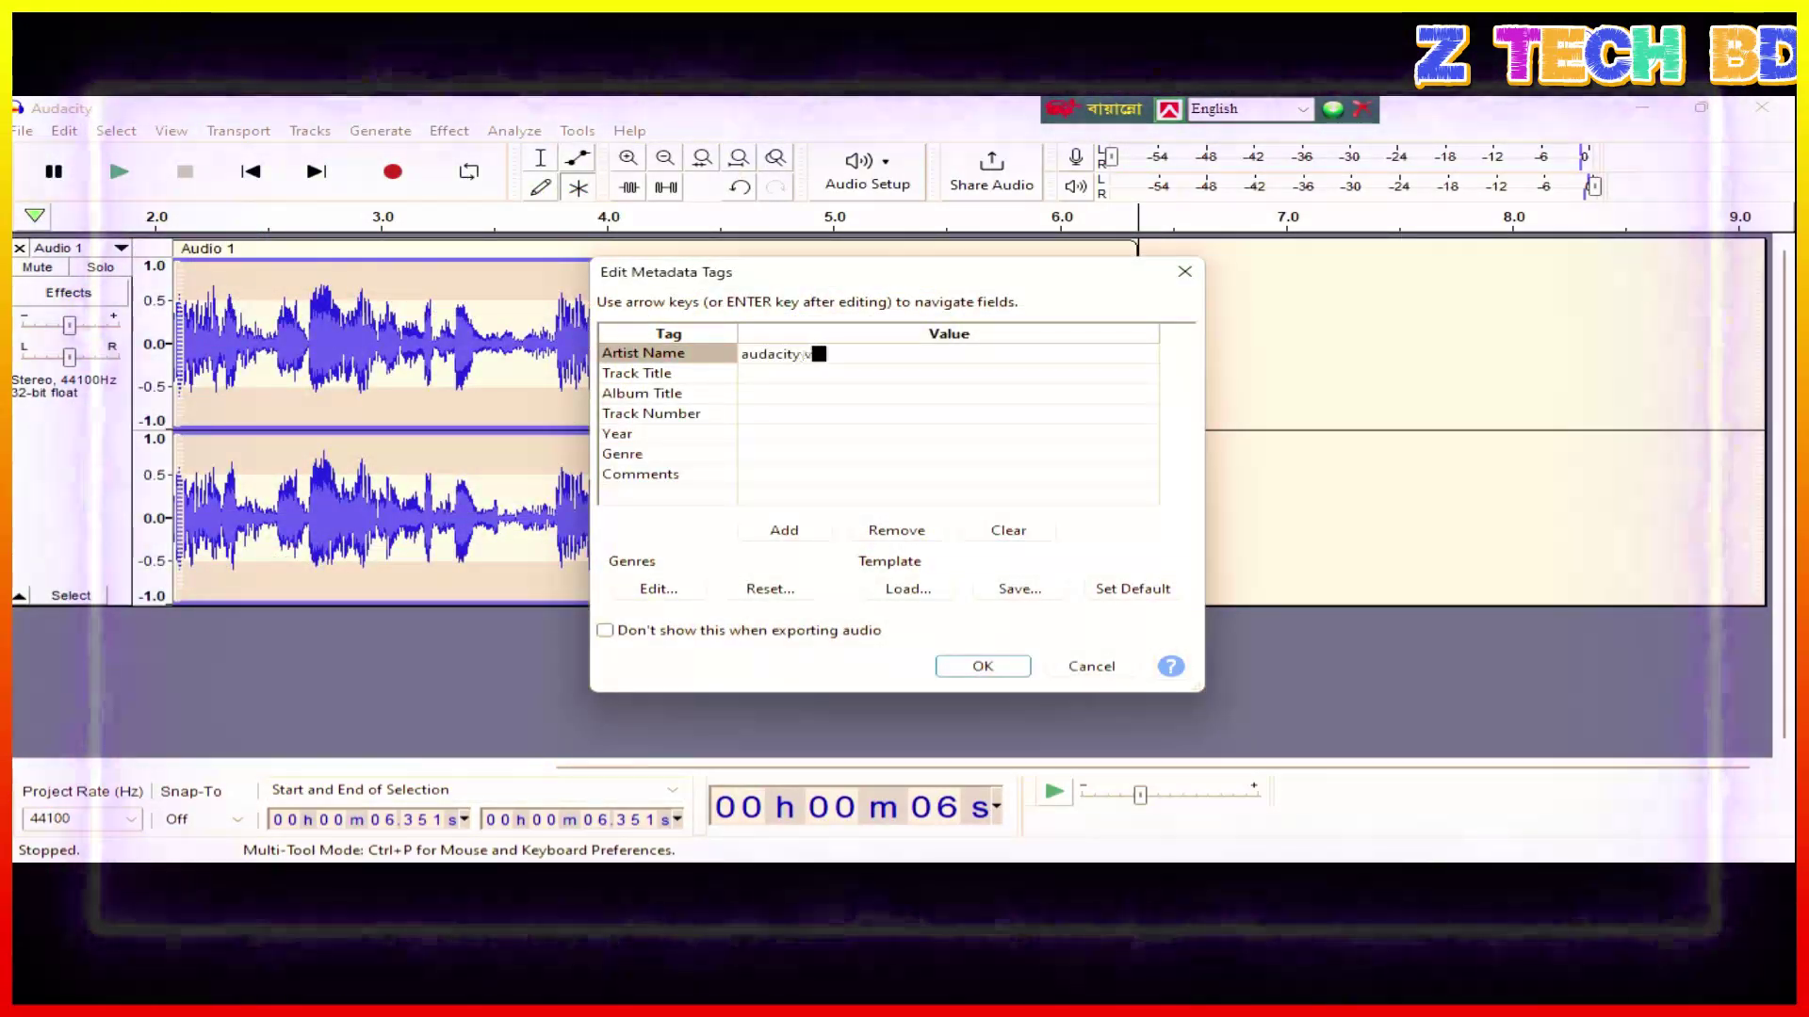
left_click(805, 353)
key("ctrl+c")
left_click(806, 373)
key("ctrl+v")
left_click(807, 393)
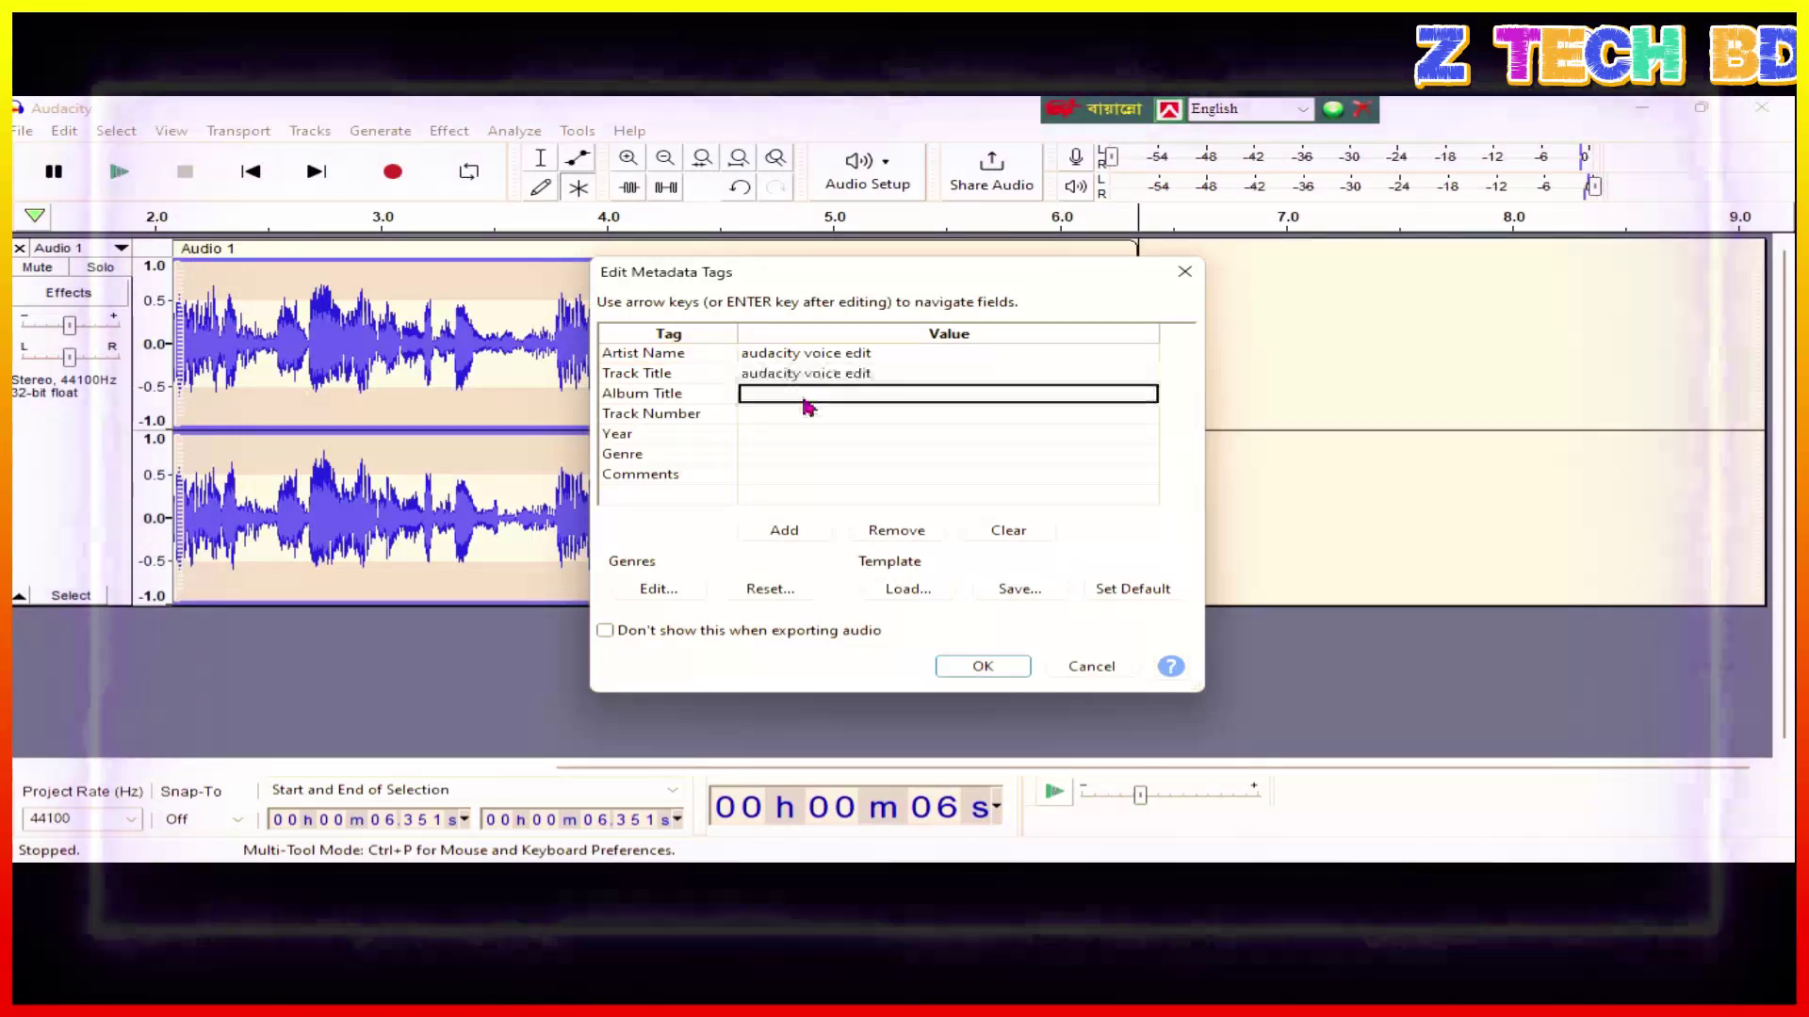
key("ctrl+v")
Fill the genre and comments tags with "audacity voice edit", set the year to 2022 and finish the export.
left_click(791, 454)
key("ctrl+v")
left_click(789, 474)
key("ctrl+v")
left_click(782, 434)
type("2022")
key("Return")
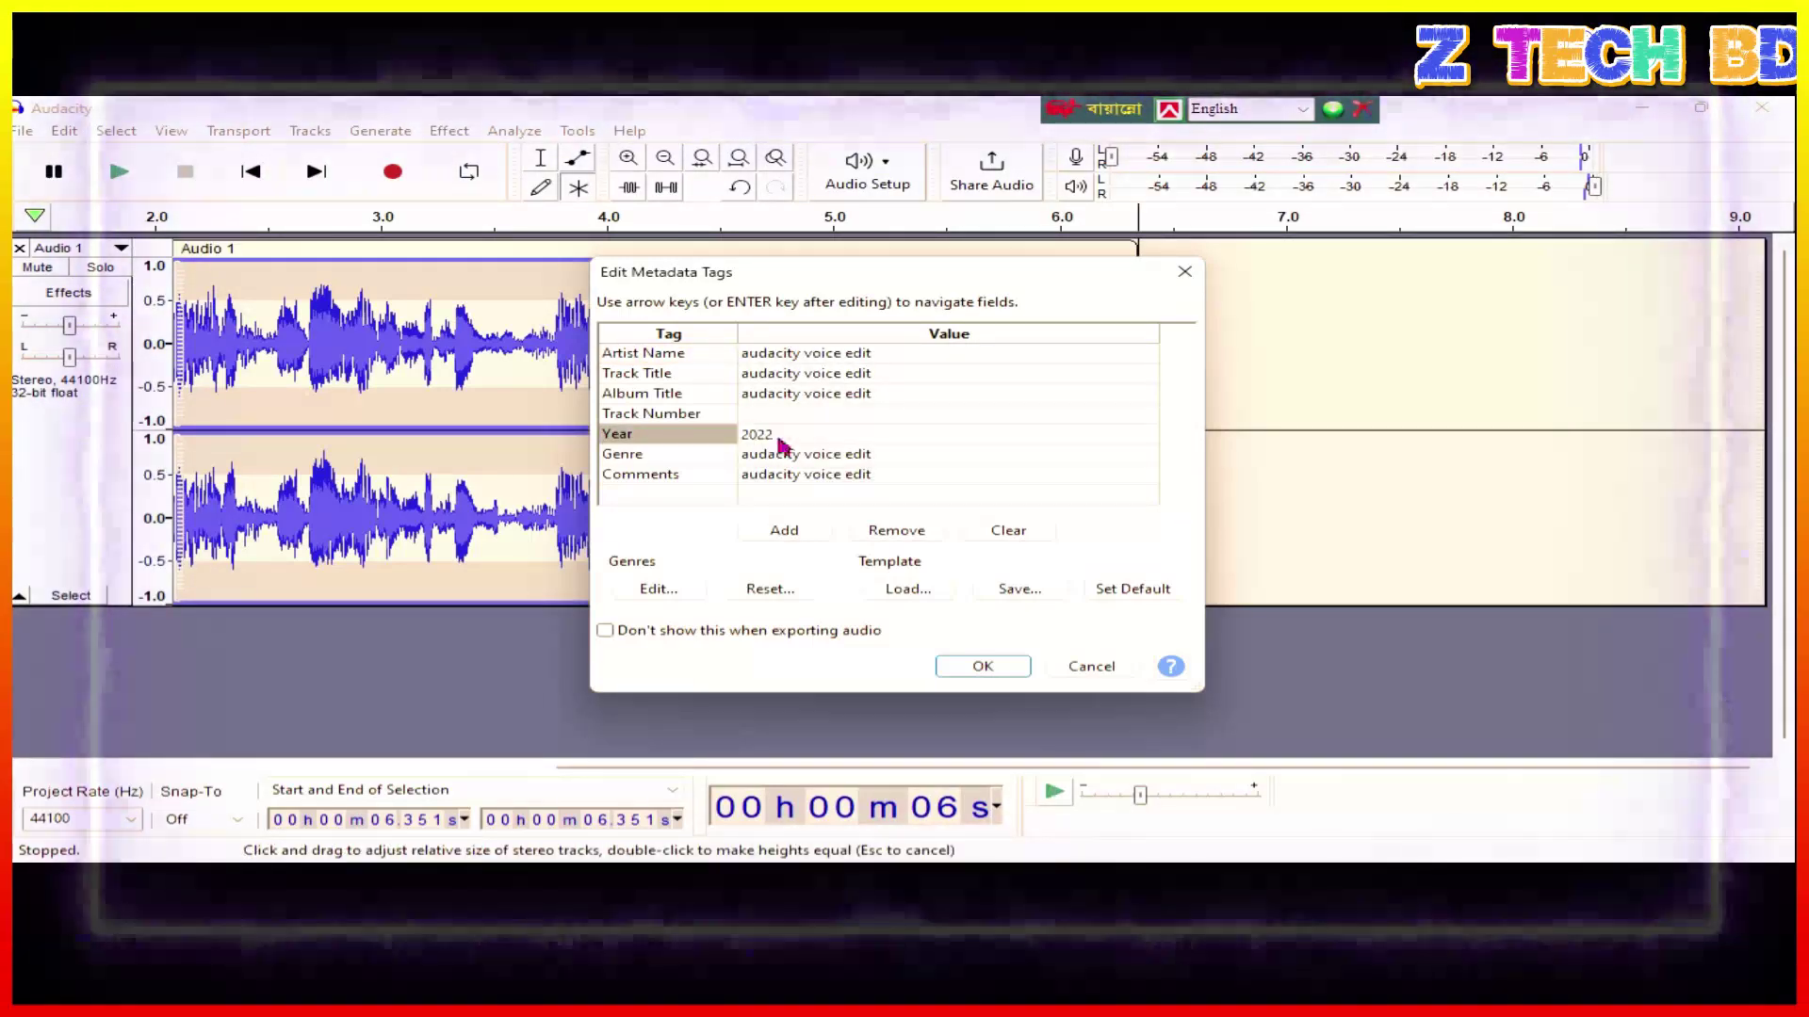
left_click(982, 667)
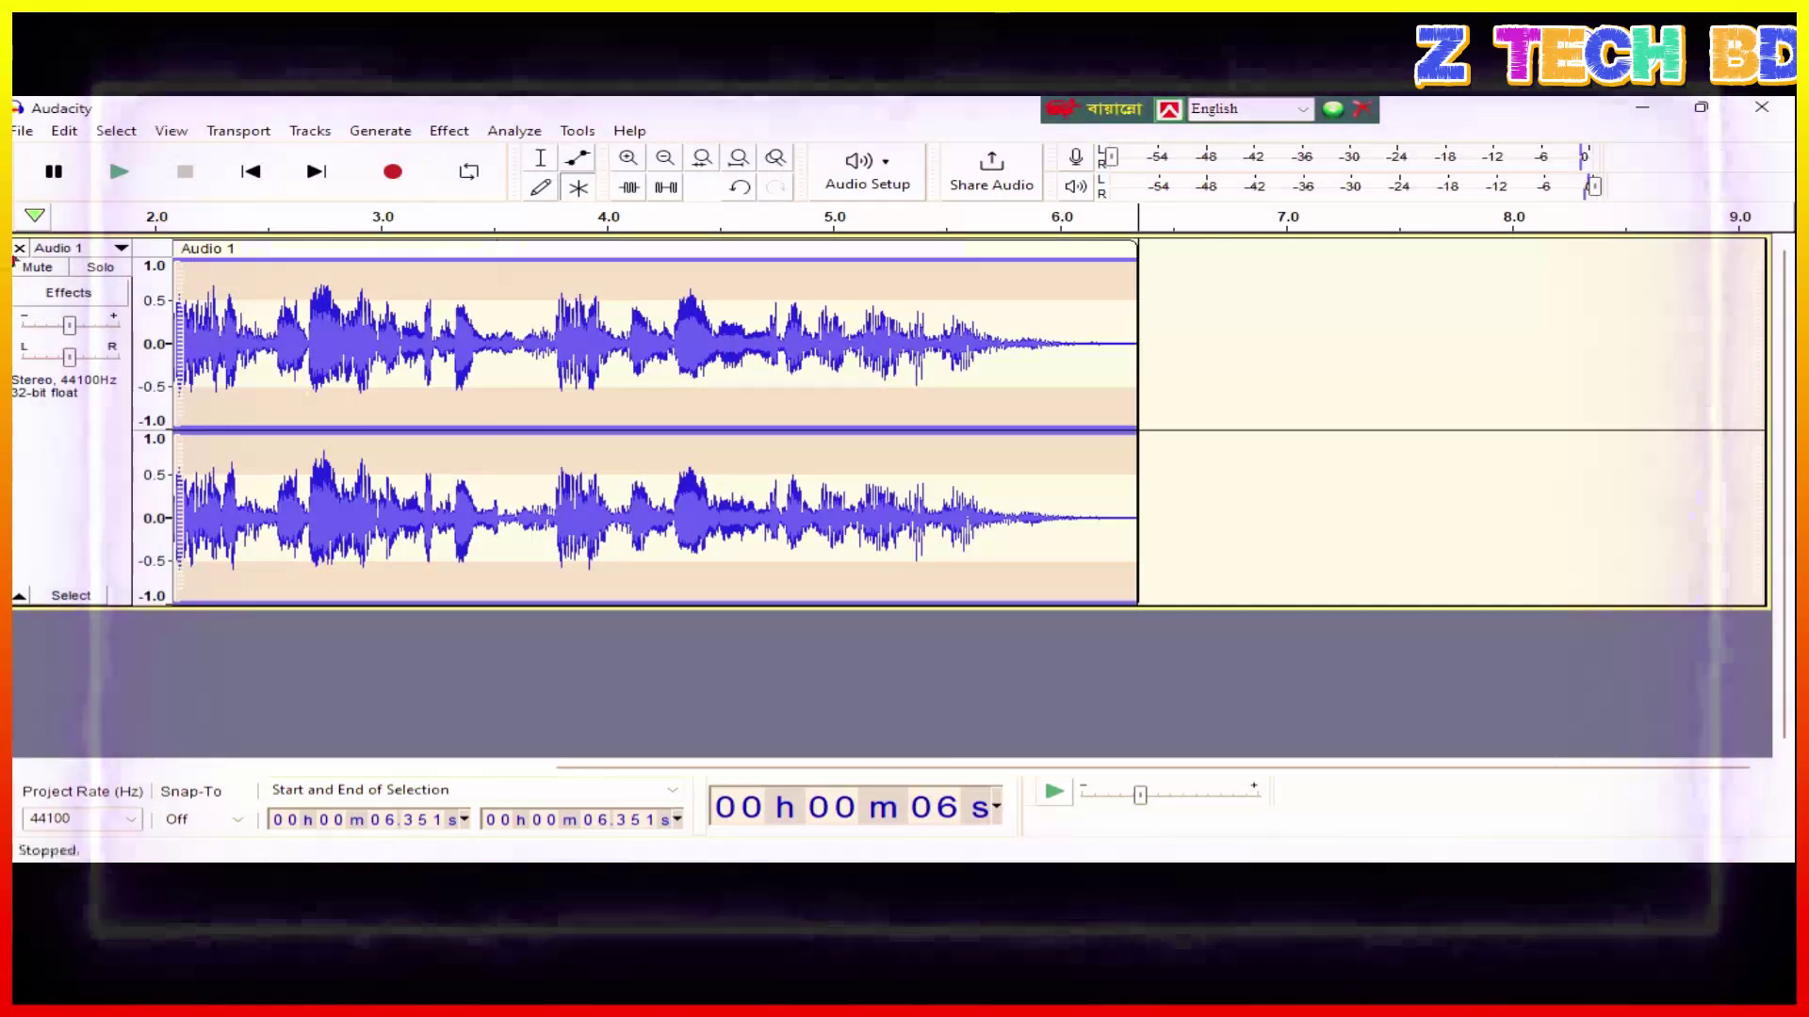
Close the edited track and import the exported "audacity voice edit" file from the Music folder.
left_click(20, 249)
left_click(22, 131)
mouse_move(80, 314)
left_click(360, 317)
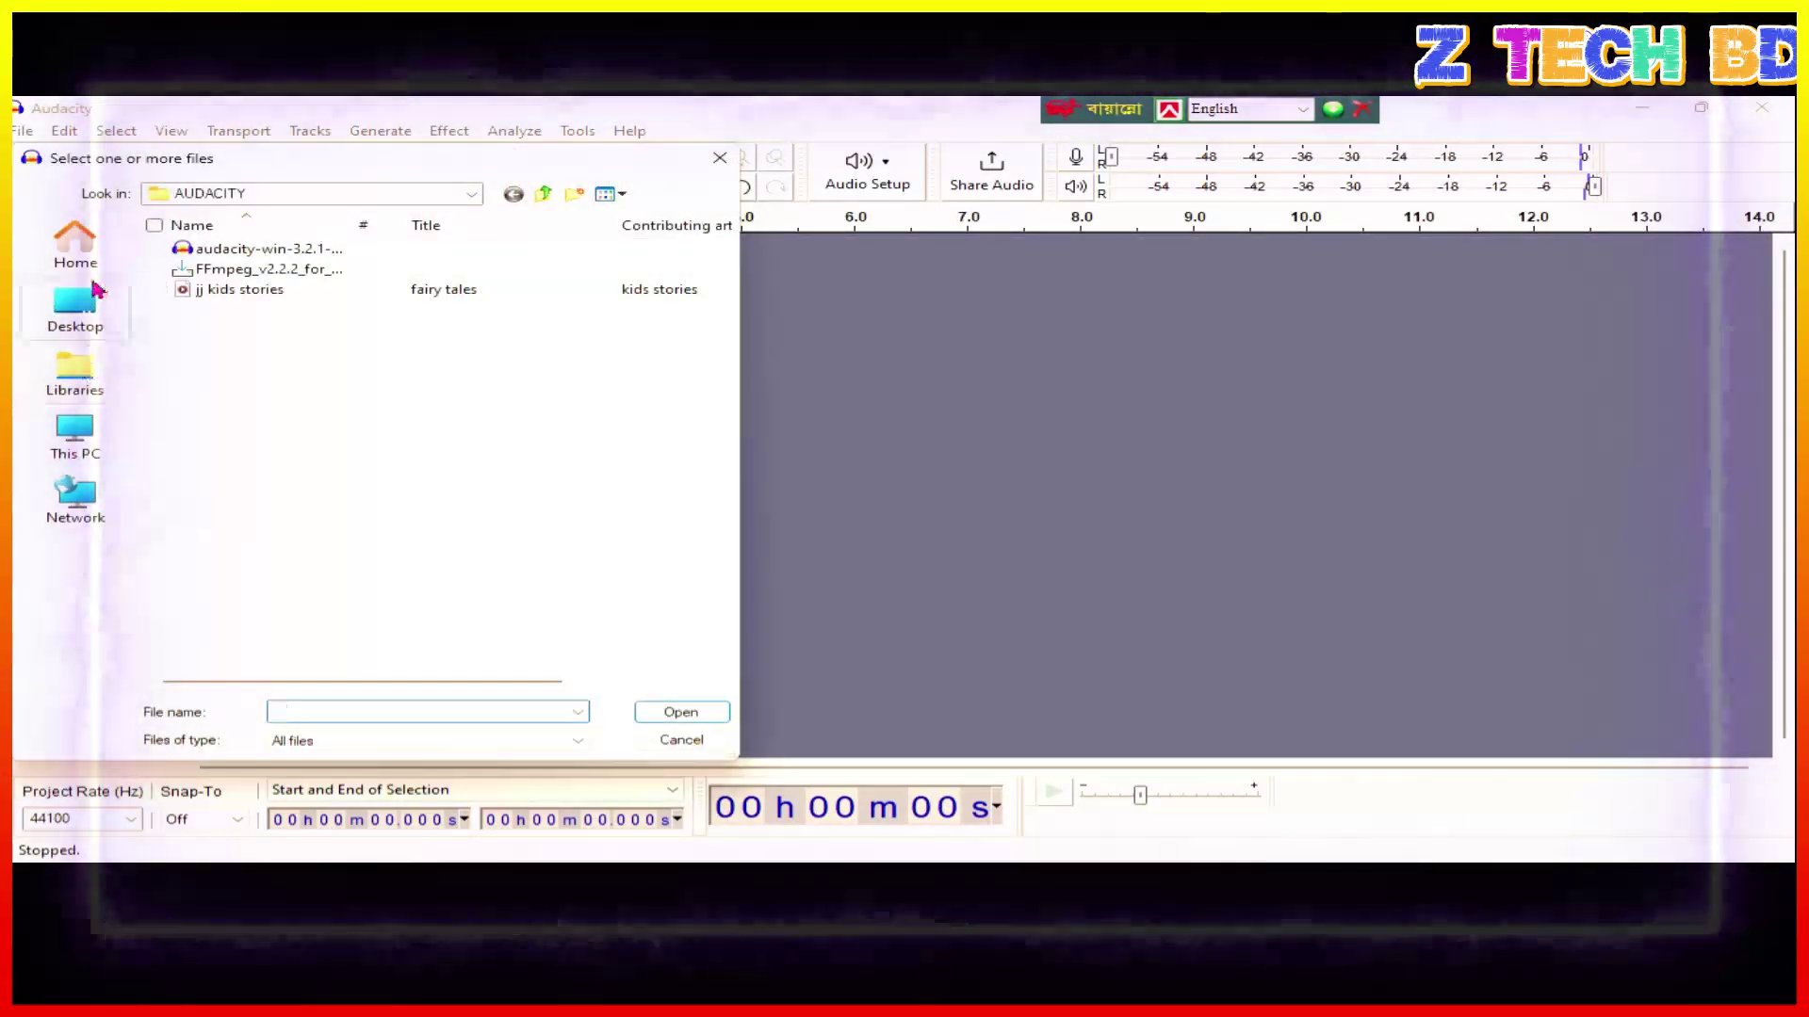
left_click(93, 297)
double_click(271, 518)
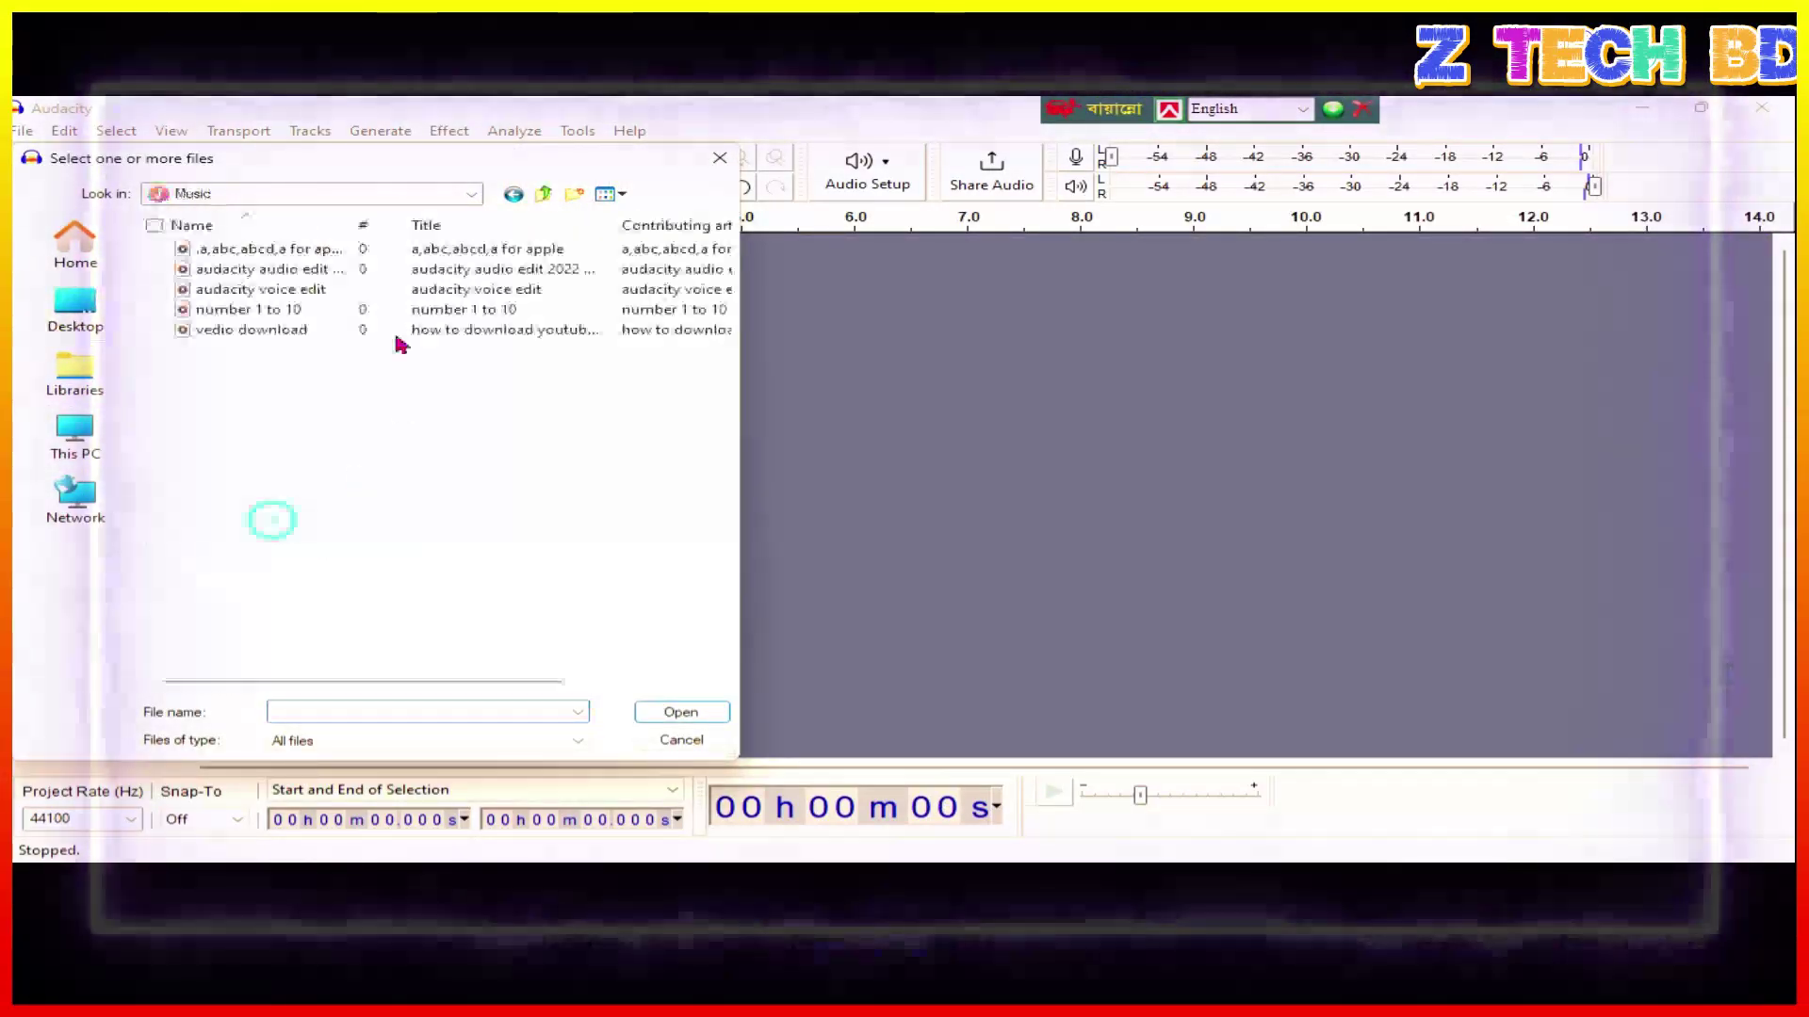
left_click(303, 292)
left_click(678, 713)
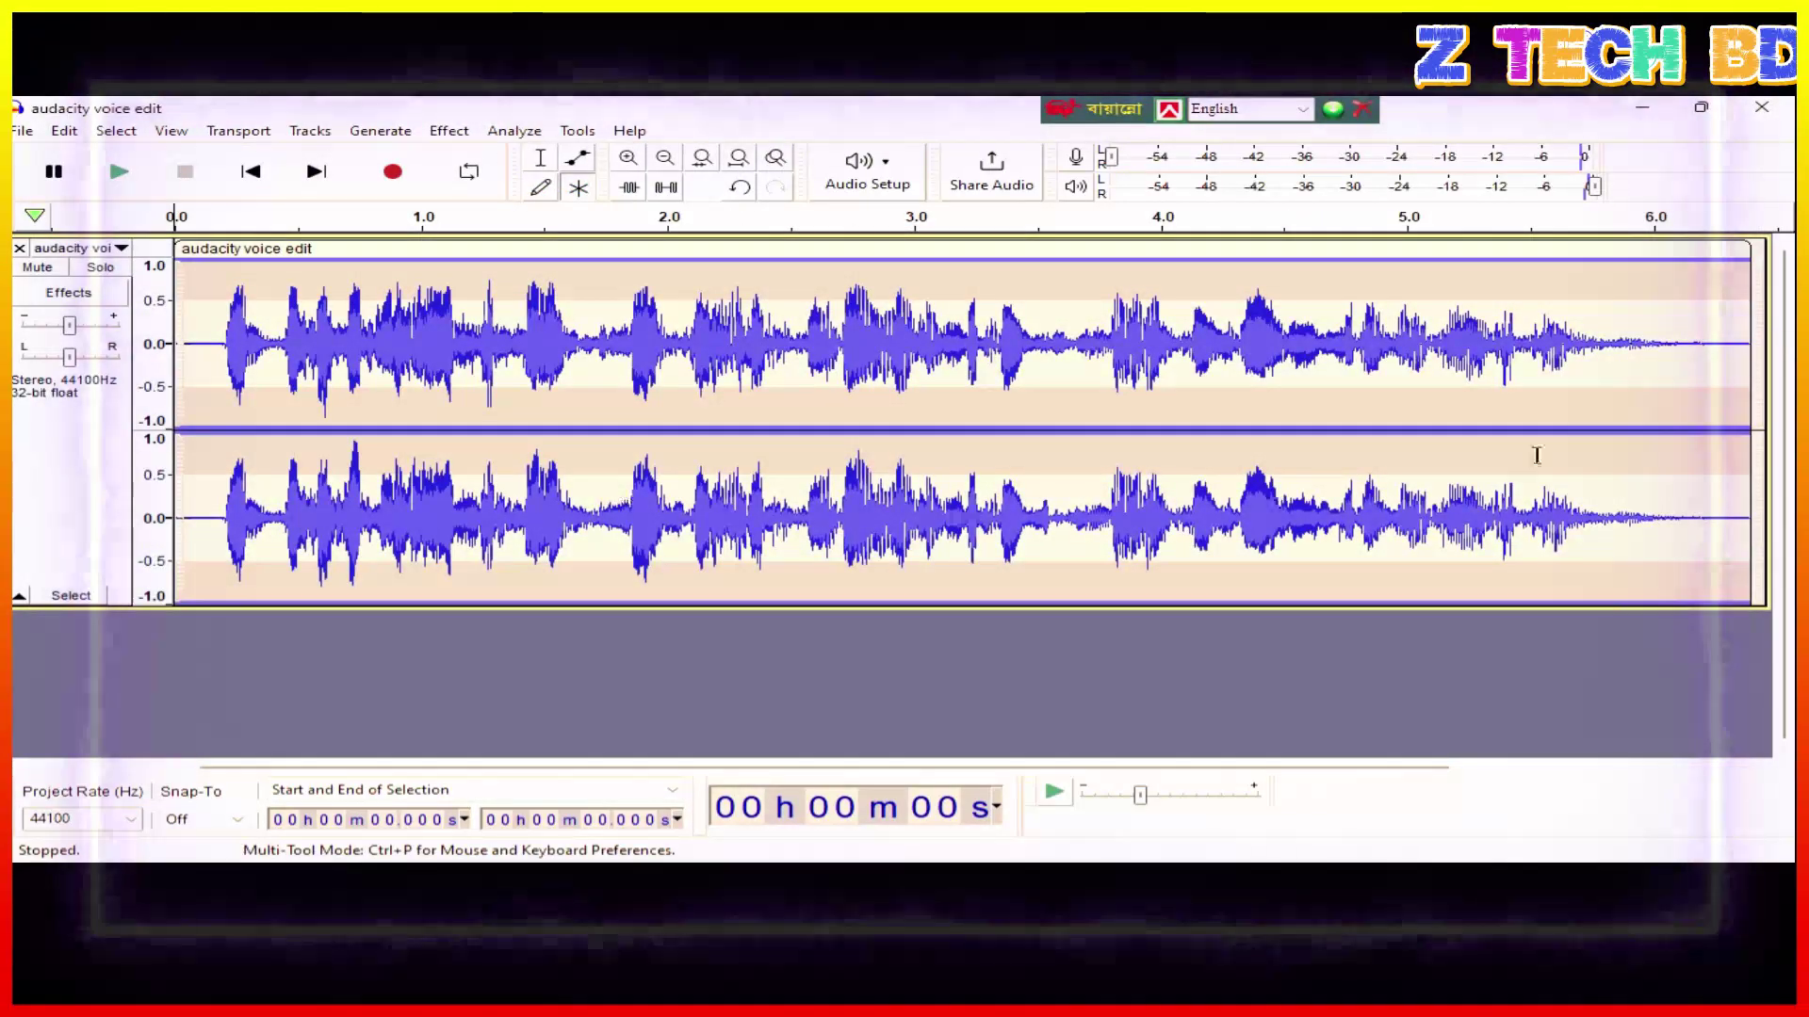
Play part of the imported audio, and restart playback from the beginning of the track.
left_click_drag(1673, 353, 1689, 354)
left_click_drag(1235, 354, 353, 359)
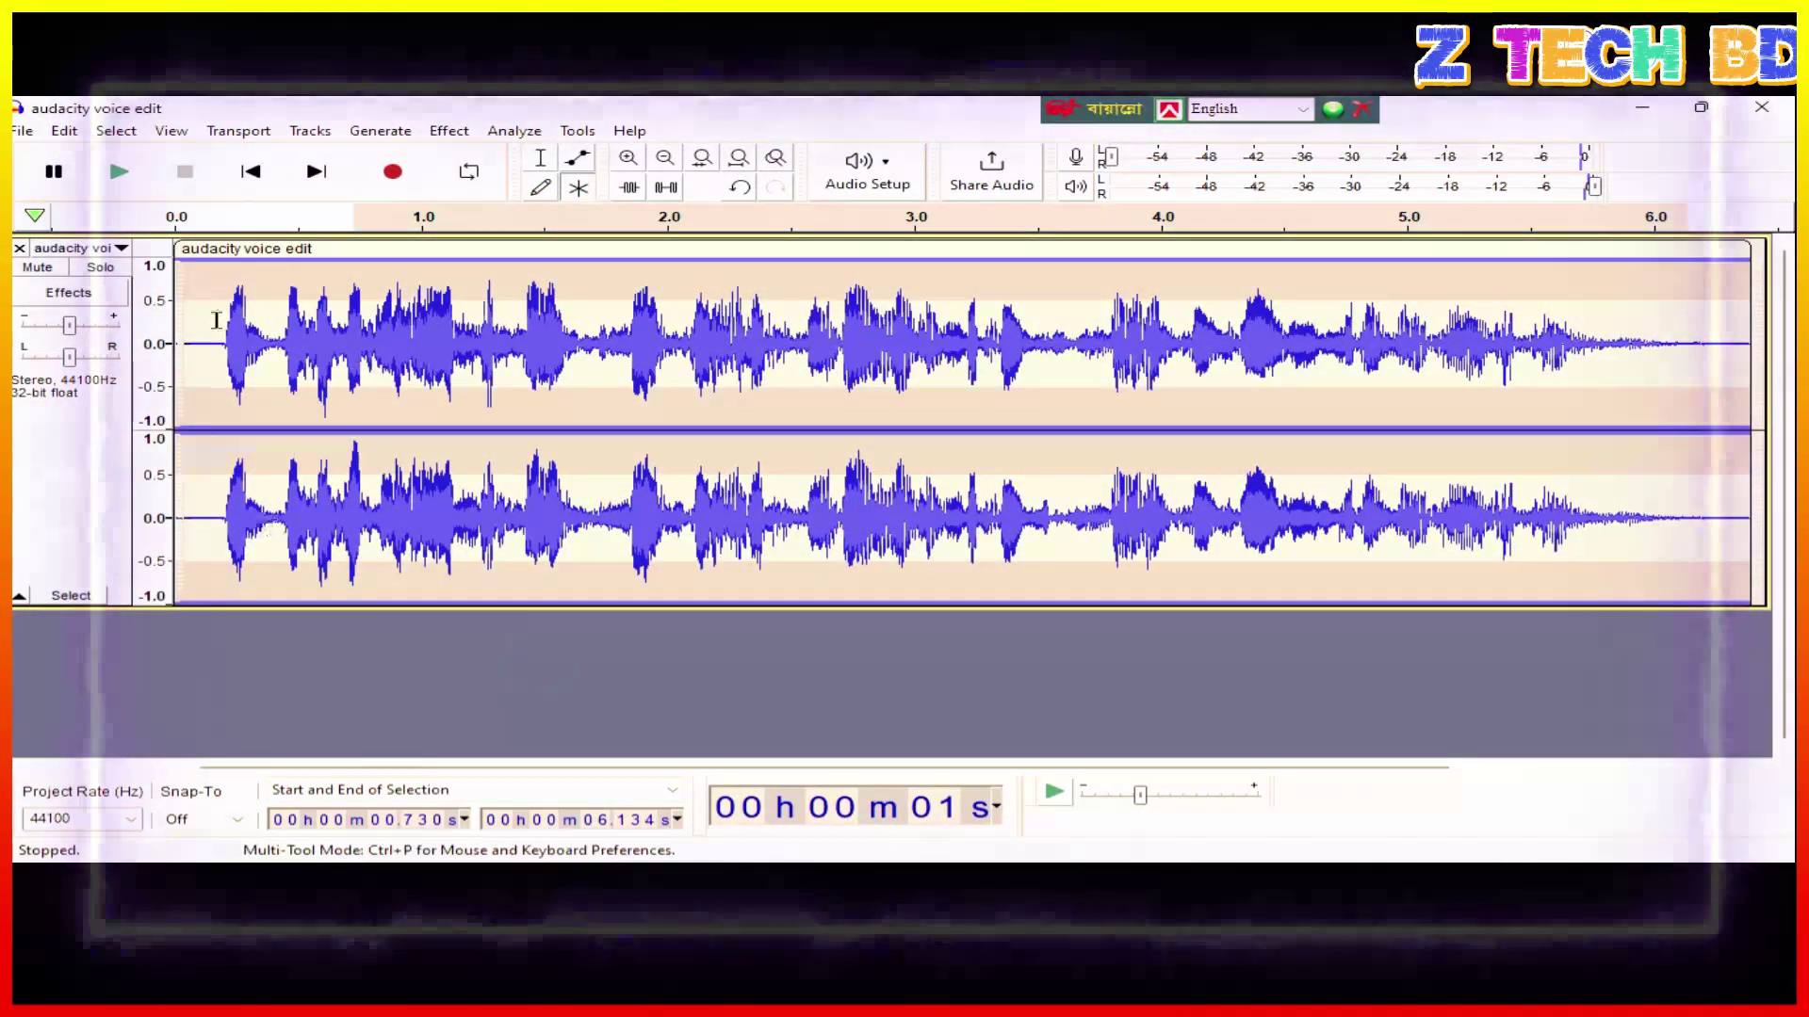
left_click(118, 172)
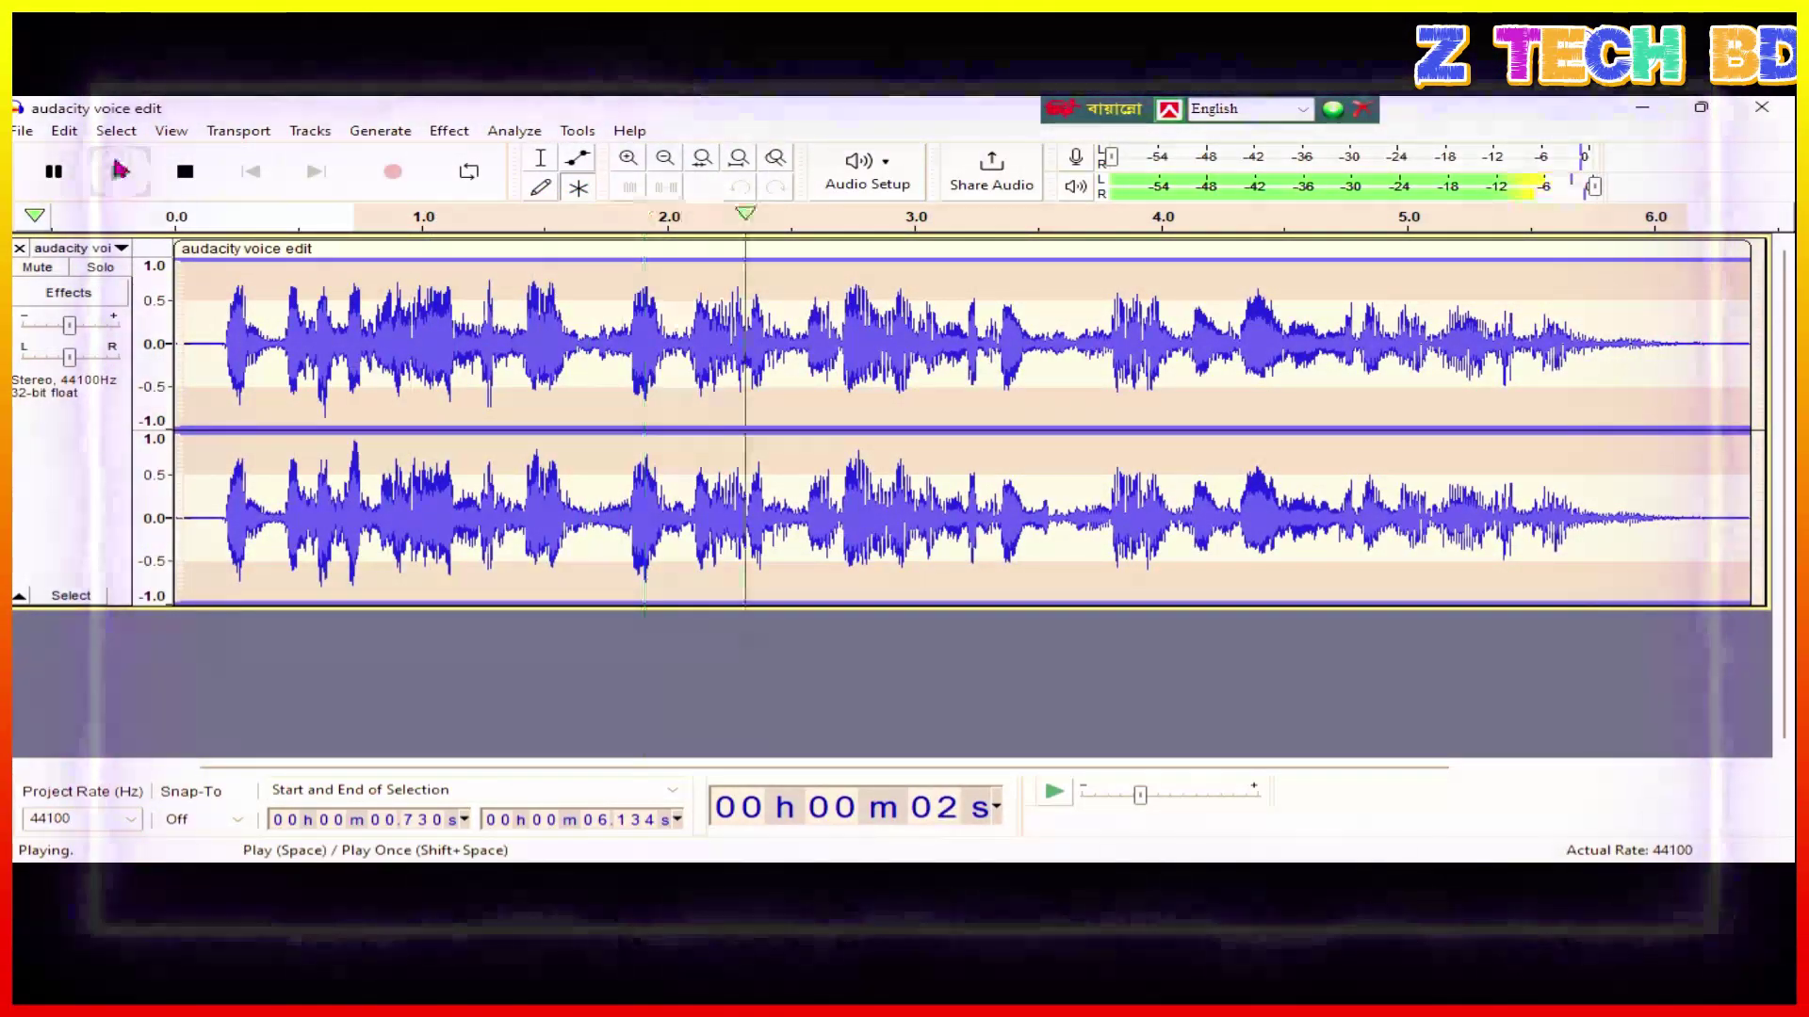
left_click(54, 171)
left_click(251, 171)
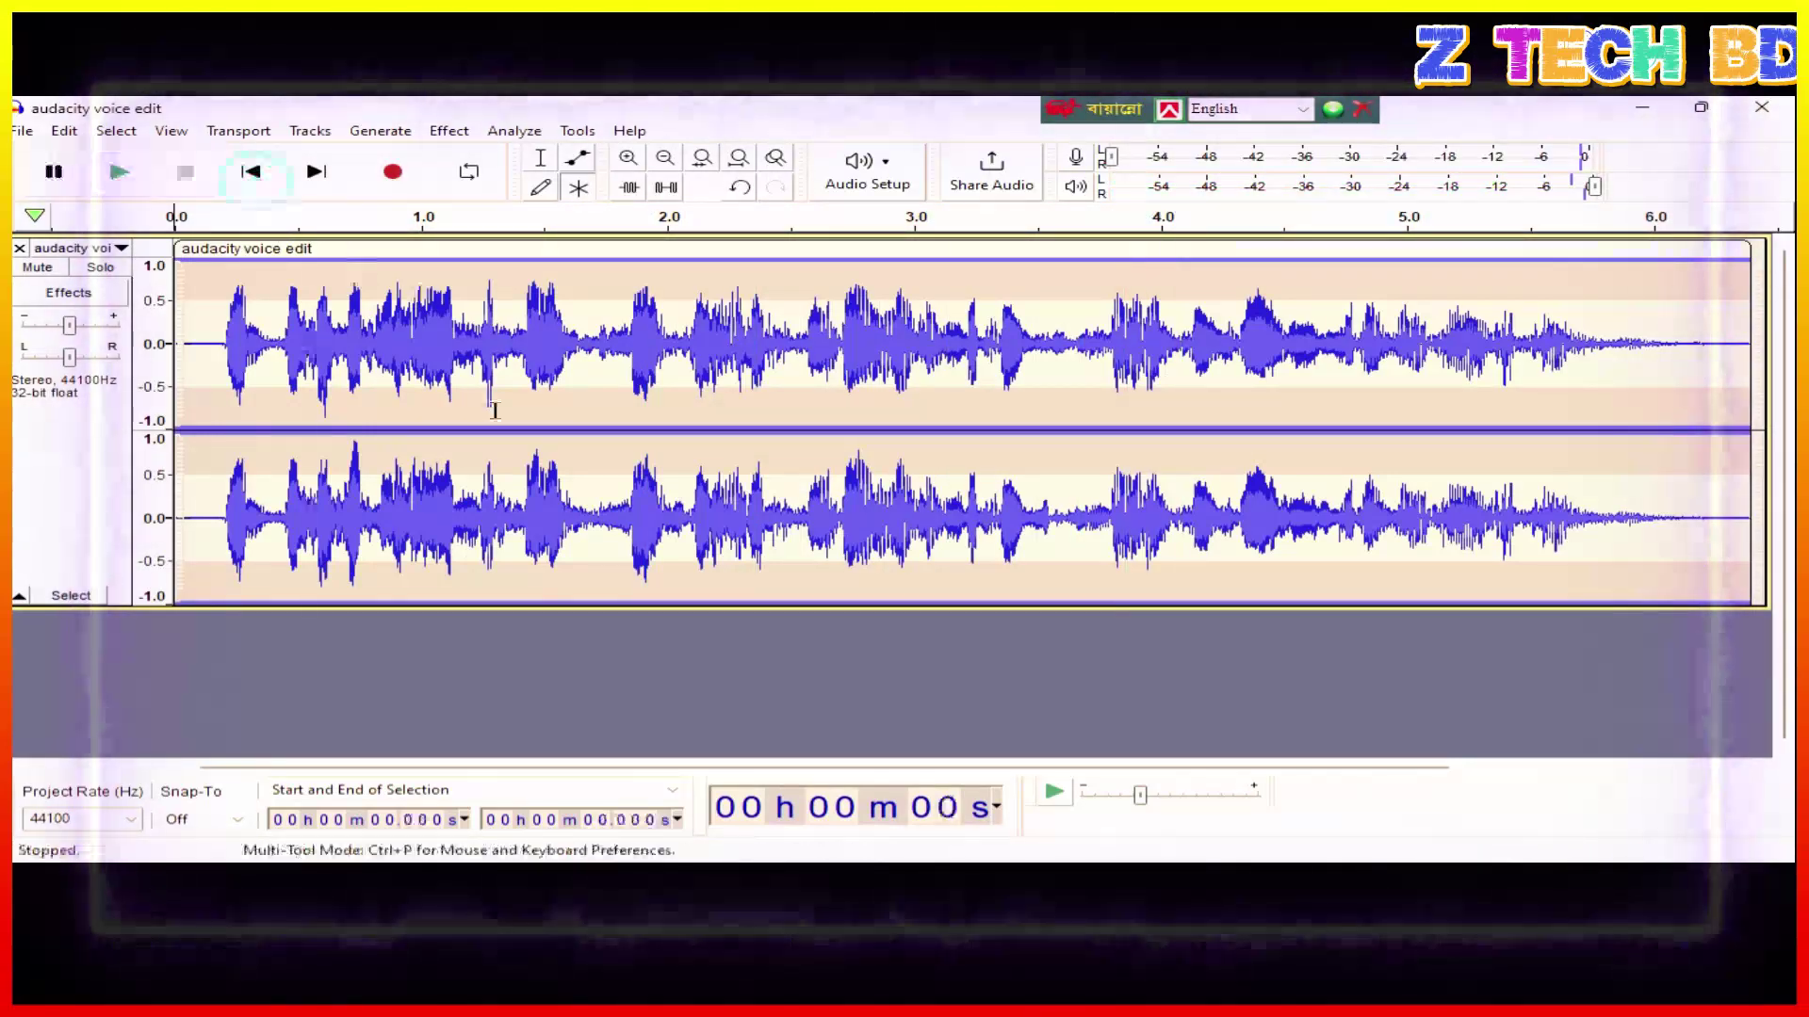
left_click(123, 175)
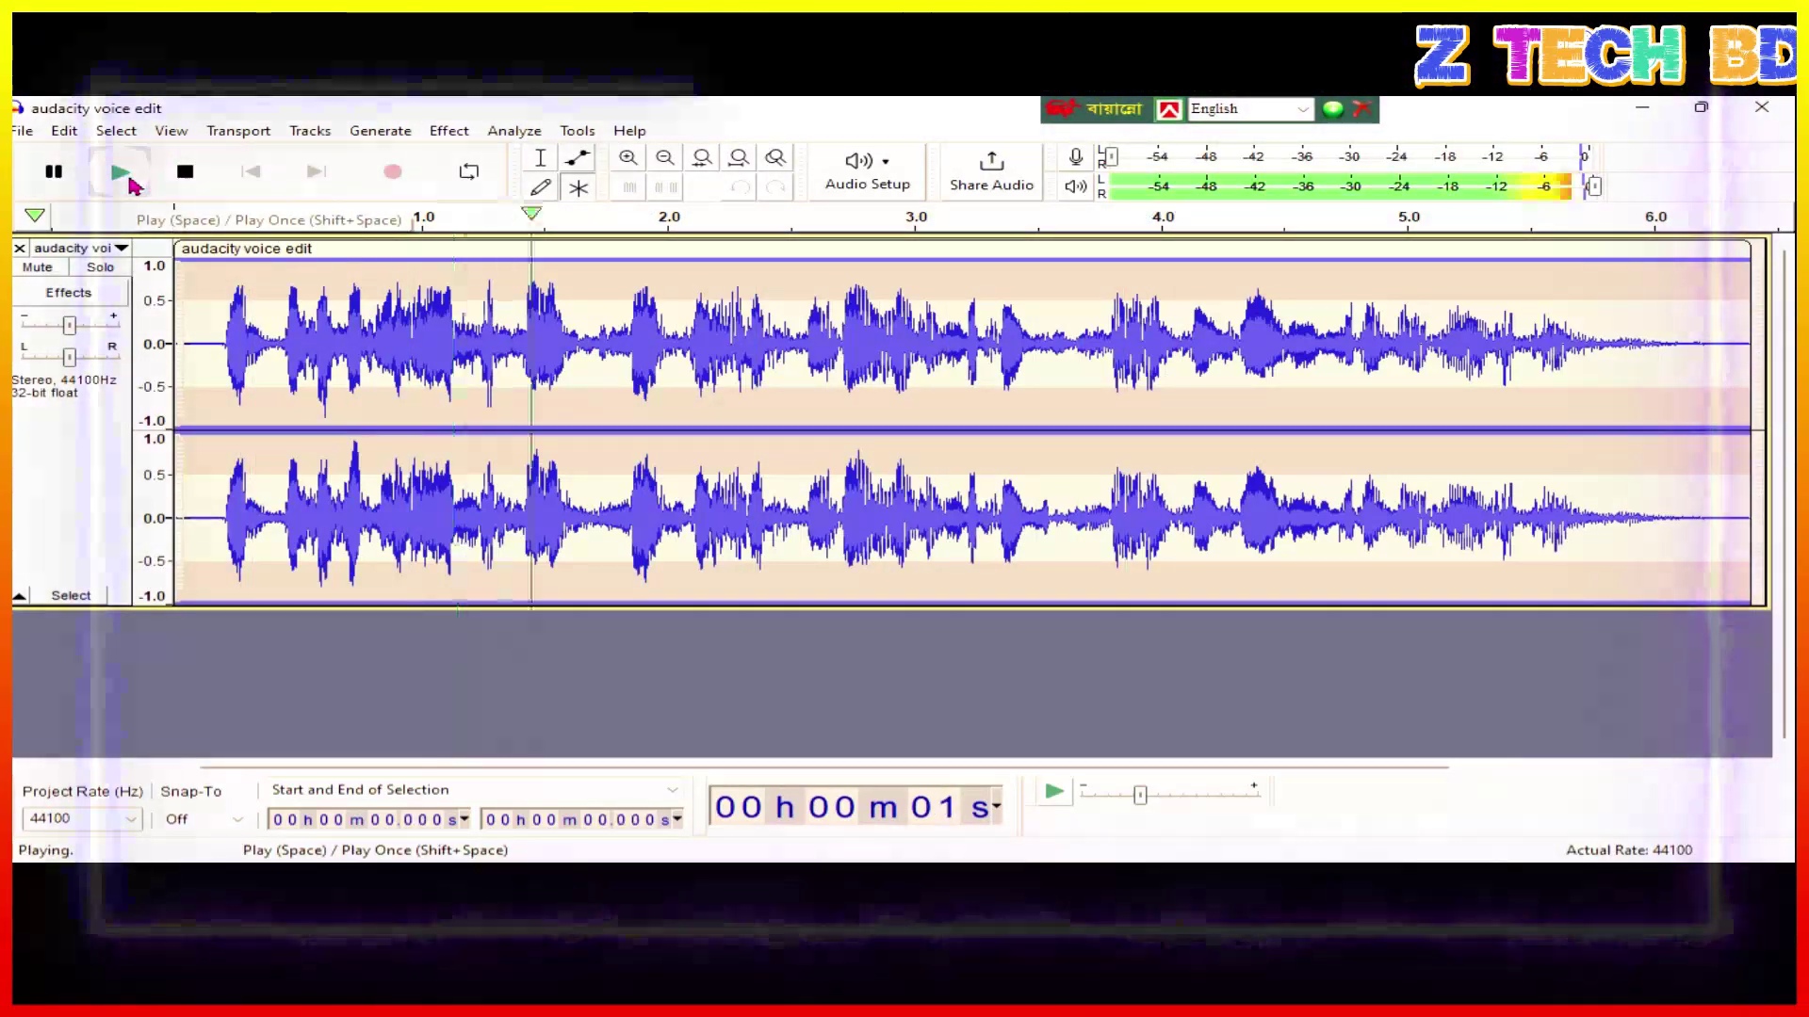